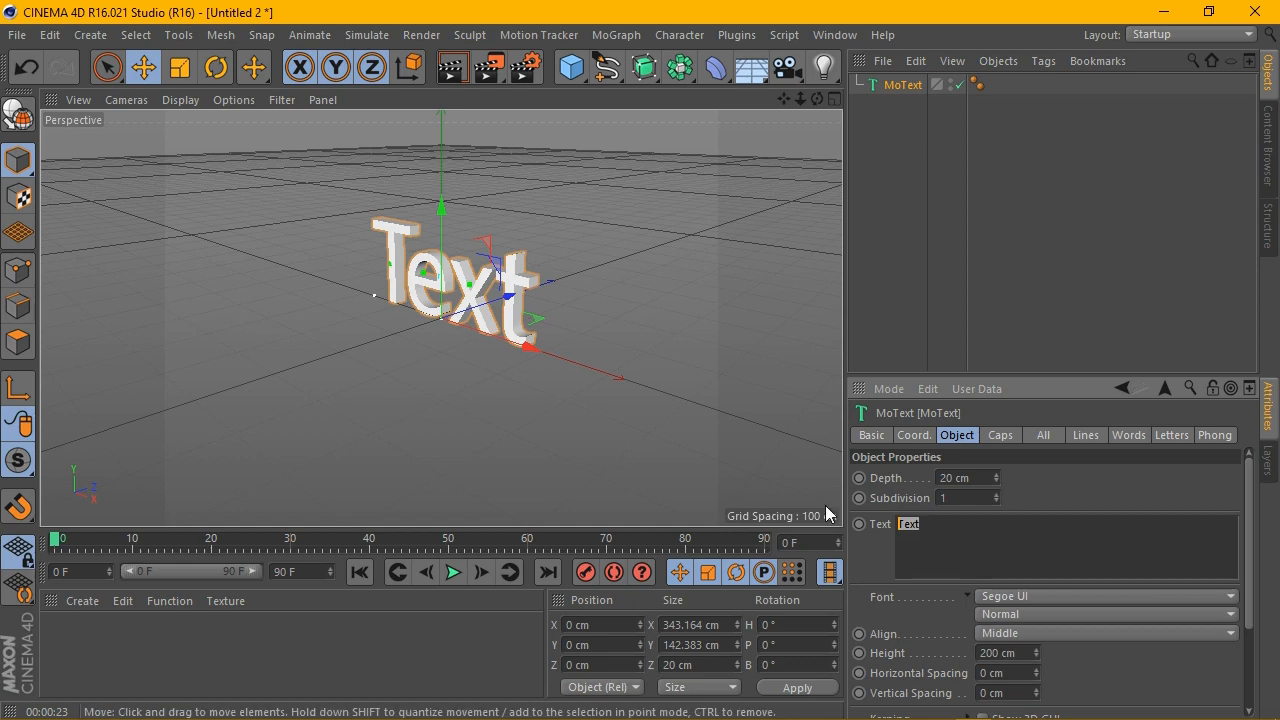
Step: Change the MoText object's text to CROSS and set its font to BigNoodleTitling Regular
key("BackSpace")
type("CROSS")
left_click_drag(817, 98, 913, 463)
left_click(1064, 594)
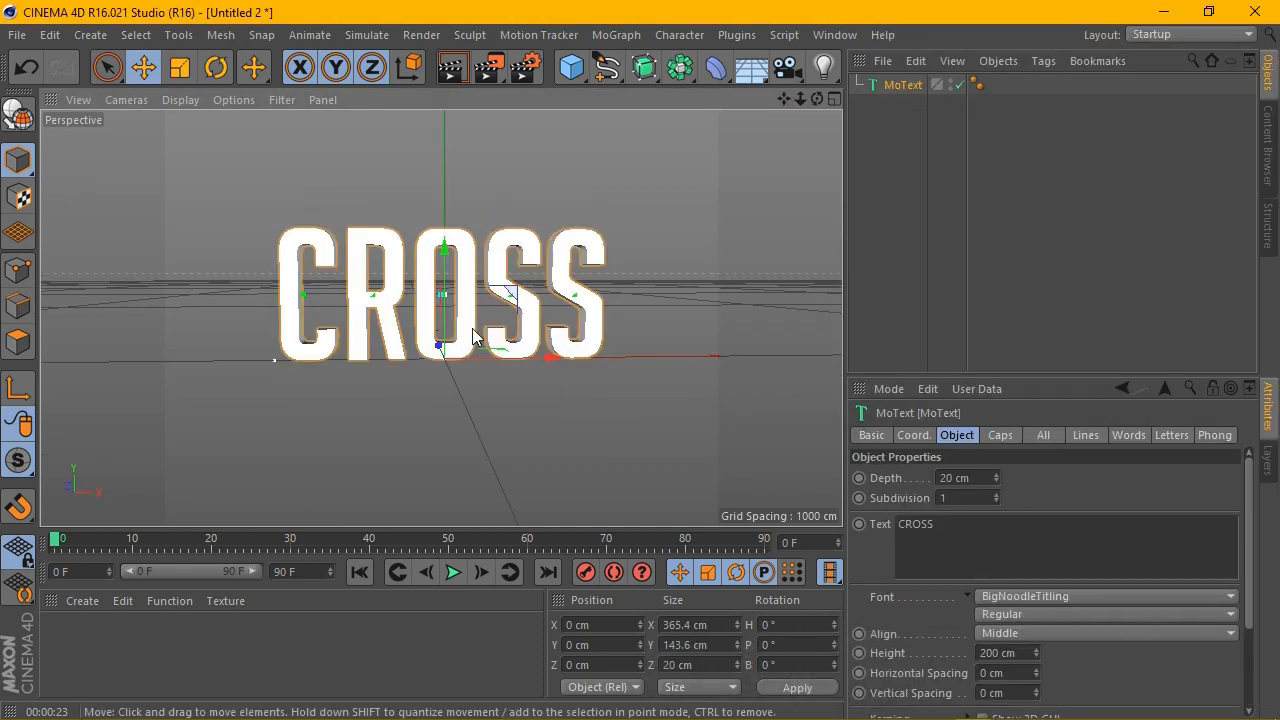
scroll(474, 336, "up", 3)
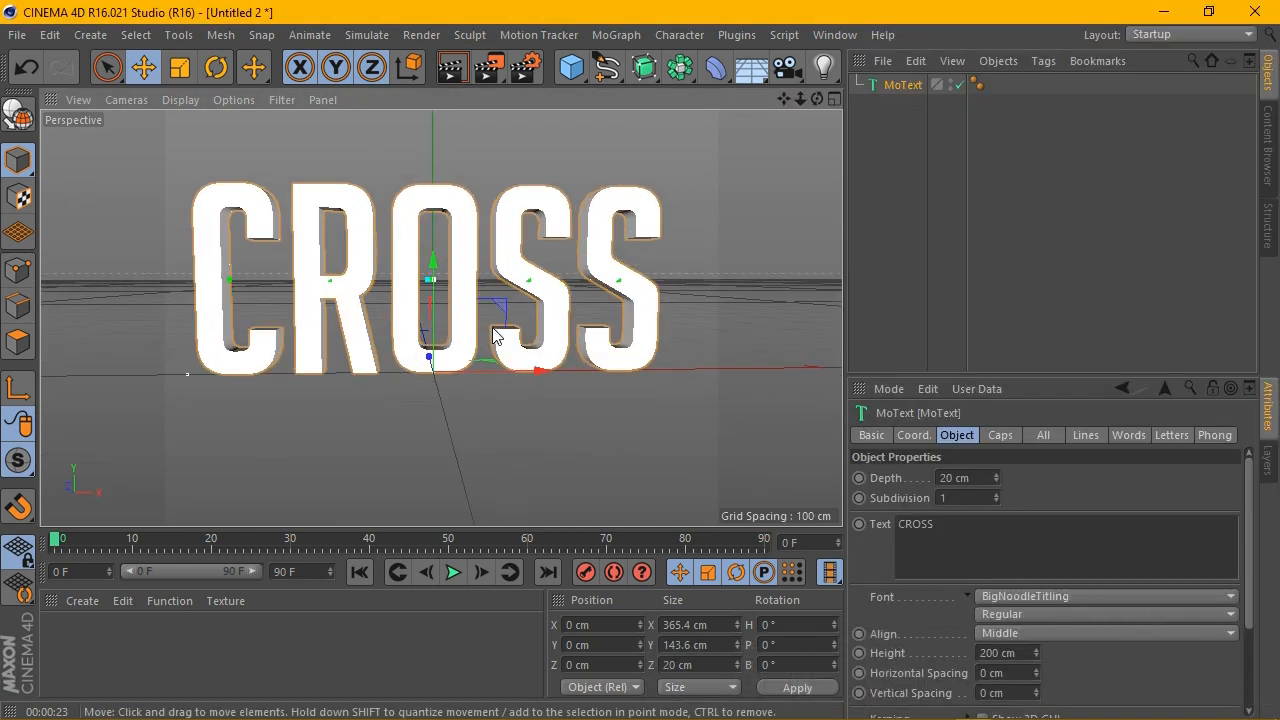
left_click_drag(817, 99, 812, 163)
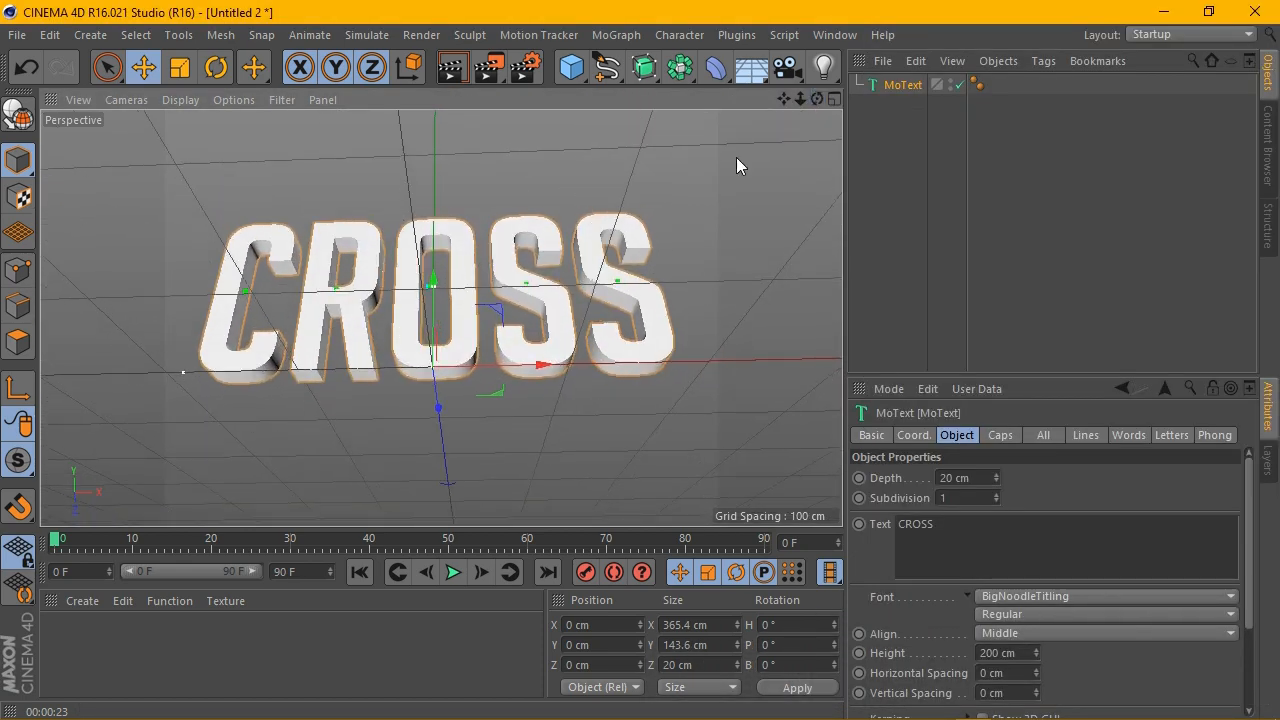
scroll(412, 355, "up", 2)
Step: Create a material with reflectance disabled and its color set to black (RGB 0, 0, 0)
left_click(82, 600)
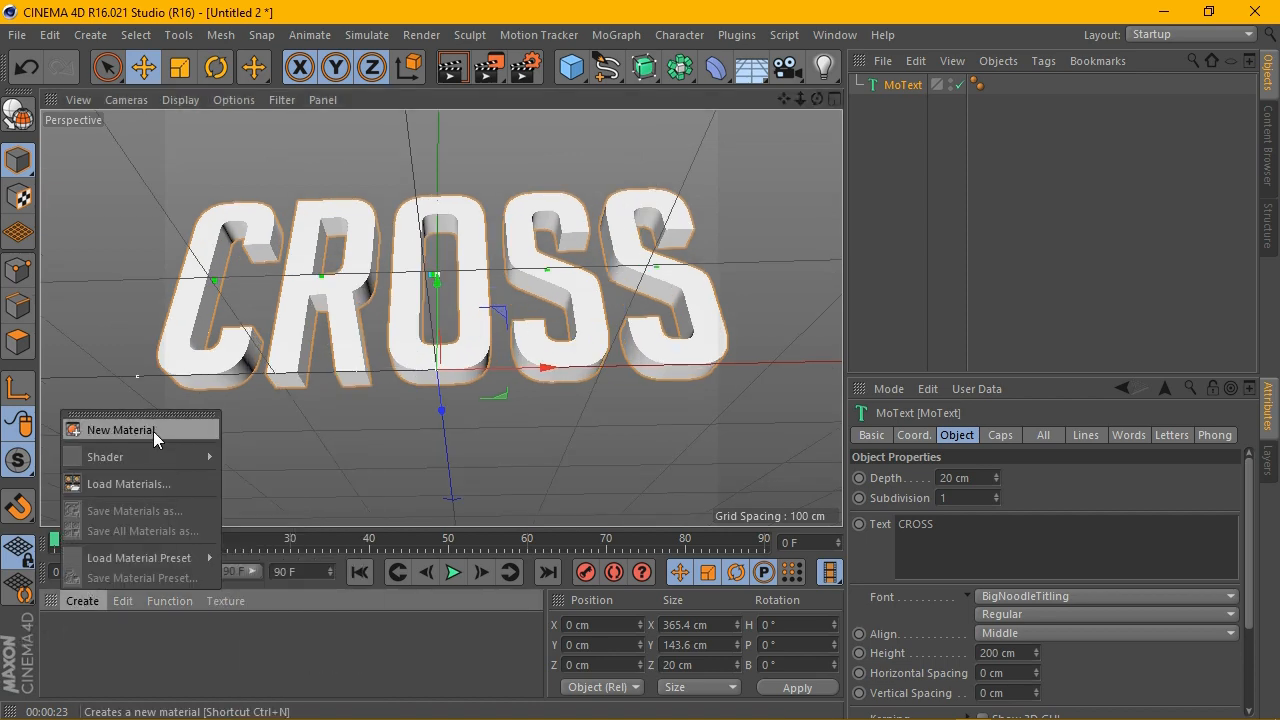
left_click(153, 431)
double_click(68, 632)
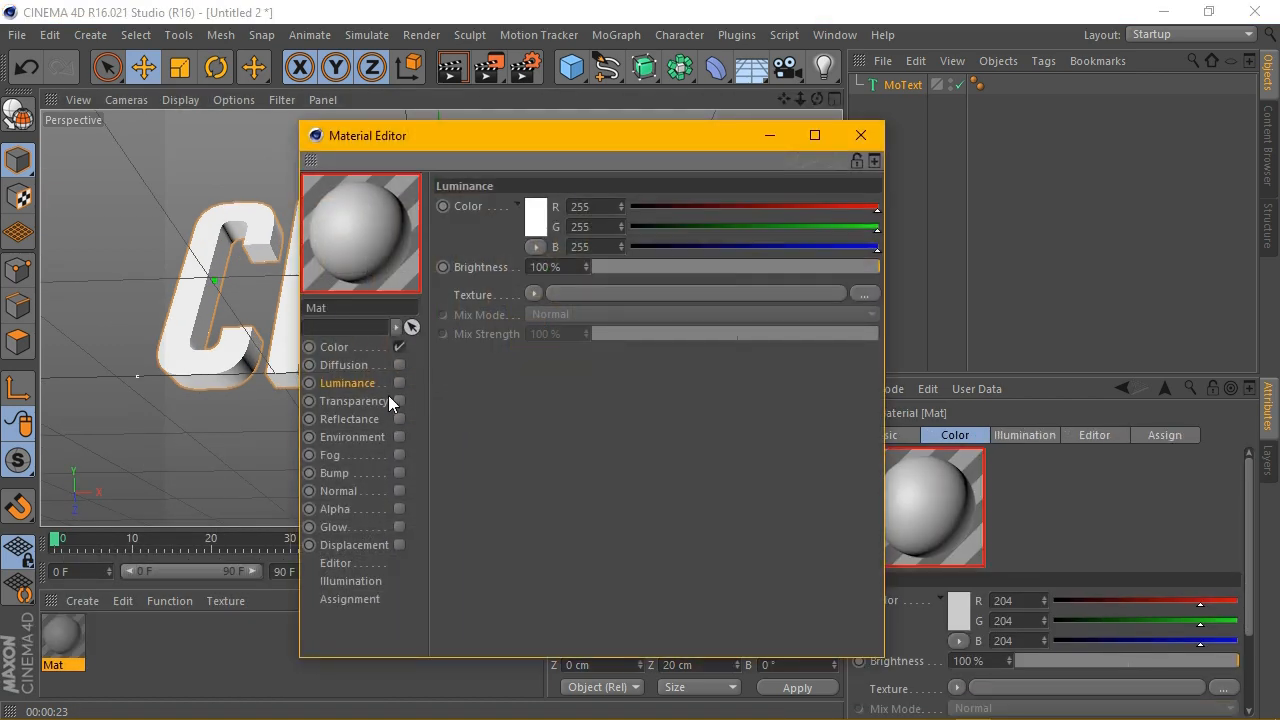
left_click(362, 350)
left_click(549, 208)
left_click(446, 250)
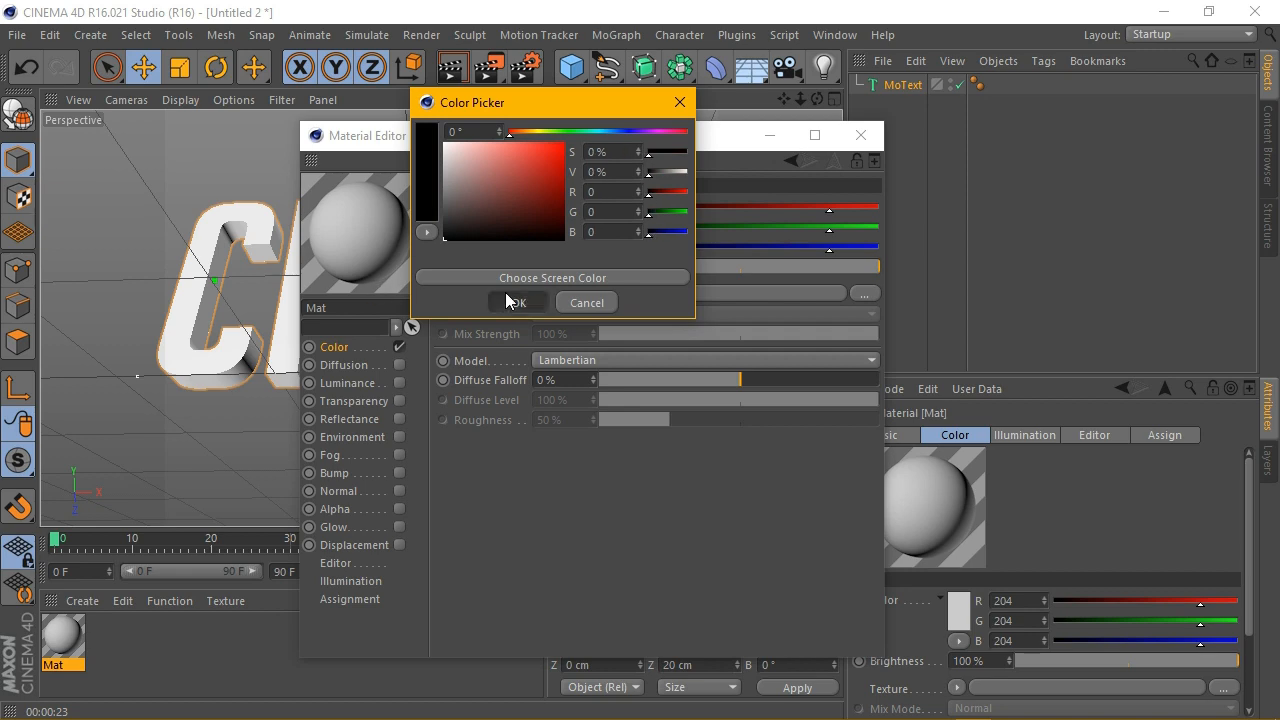
left_click(510, 297)
left_click(860, 135)
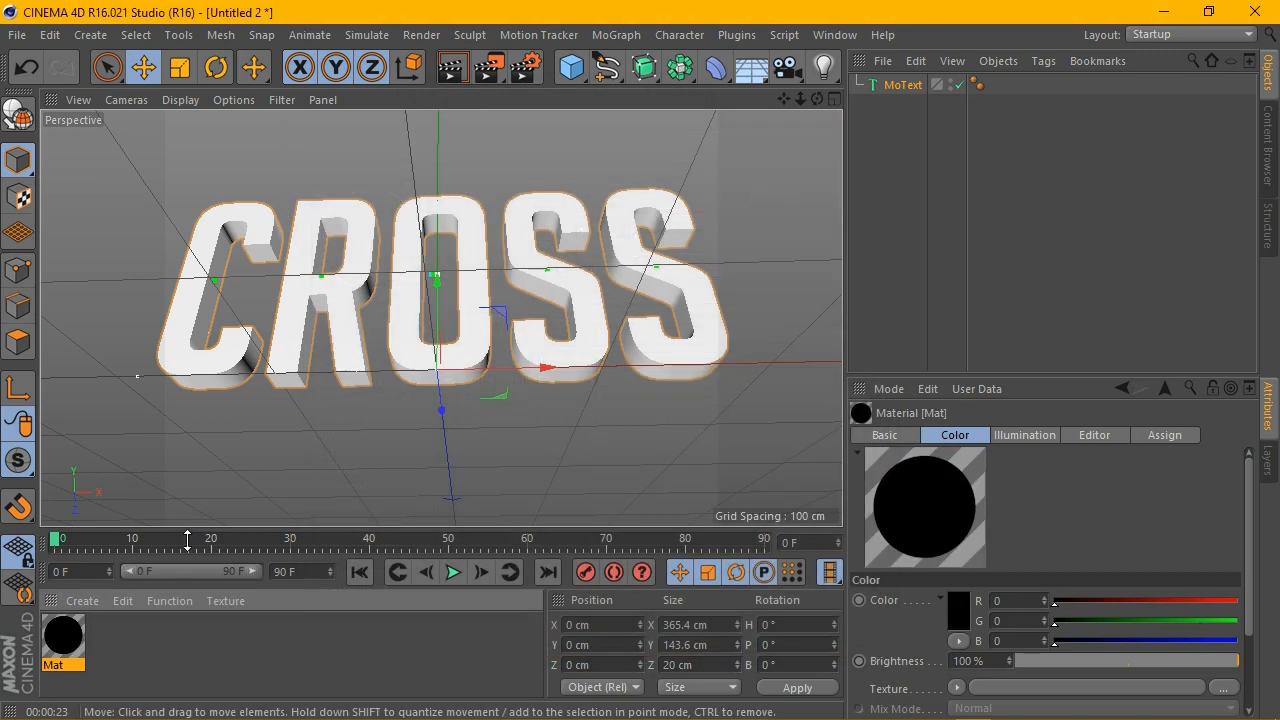
Step: Create a second material with Color disabled, Transparency enabled and refraction at 1.7
left_click(82, 600)
left_click(121, 430)
double_click(64, 630)
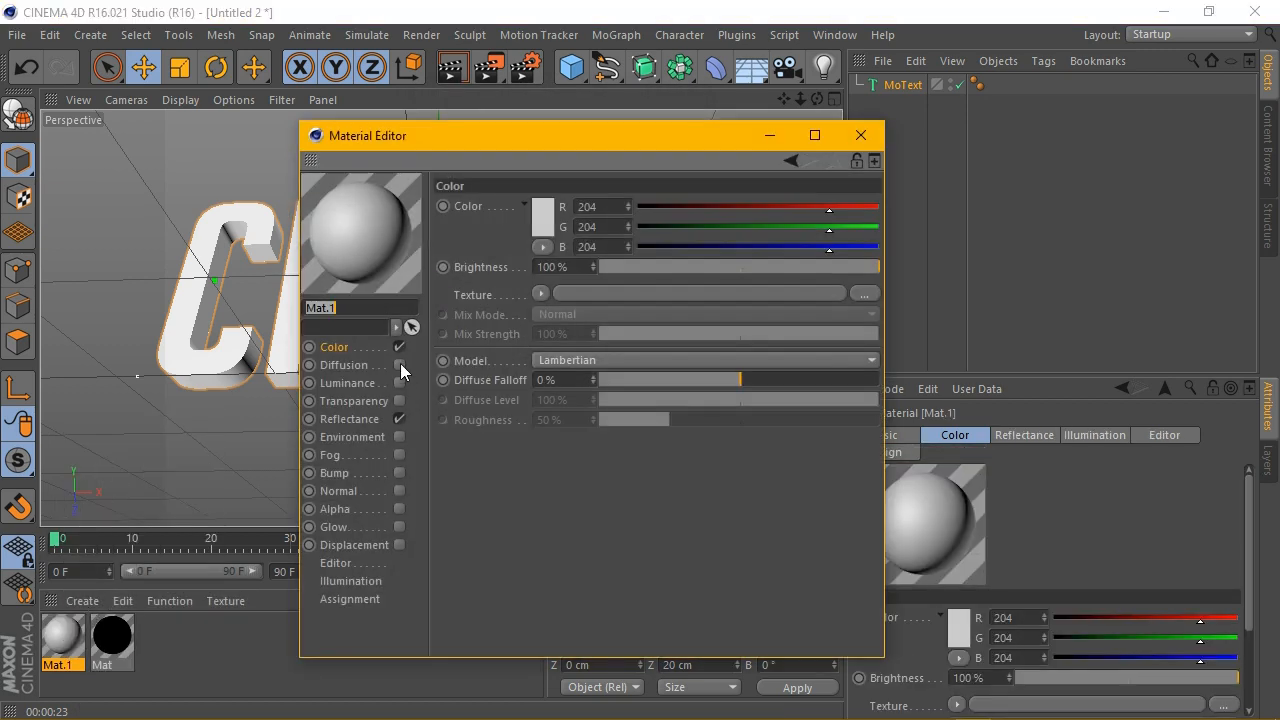
left_click(399, 346)
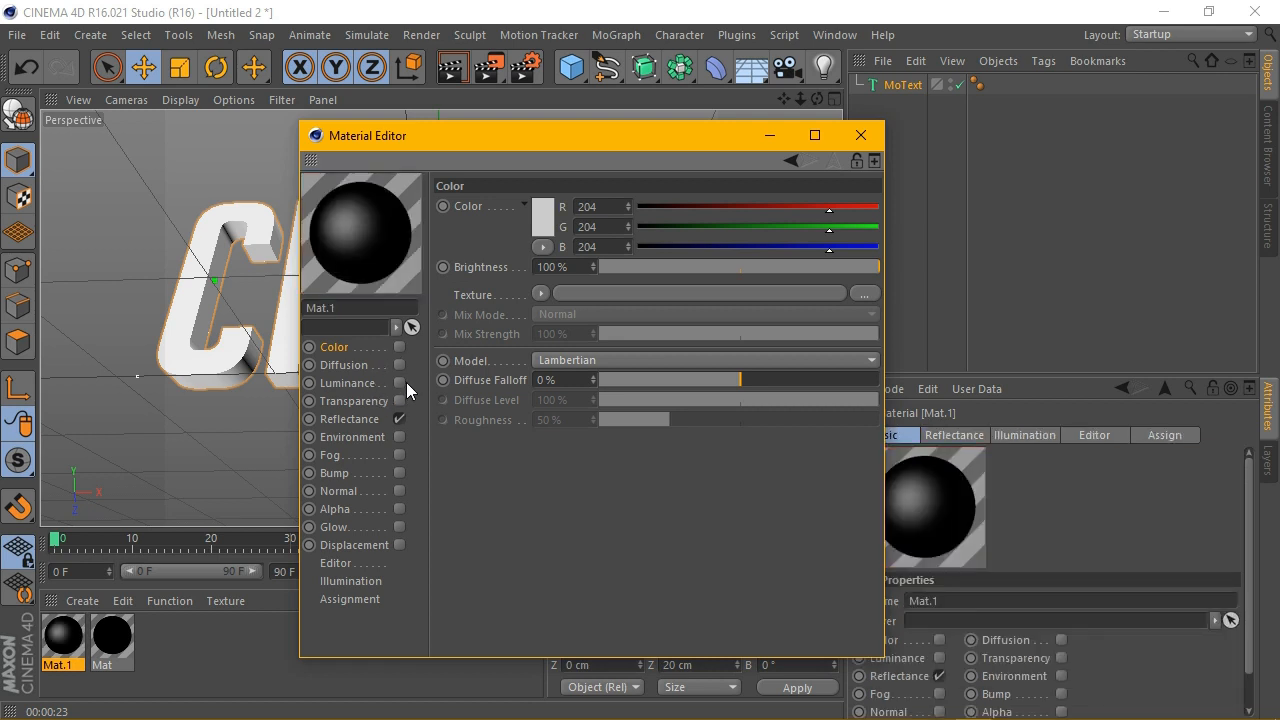
left_click(400, 401)
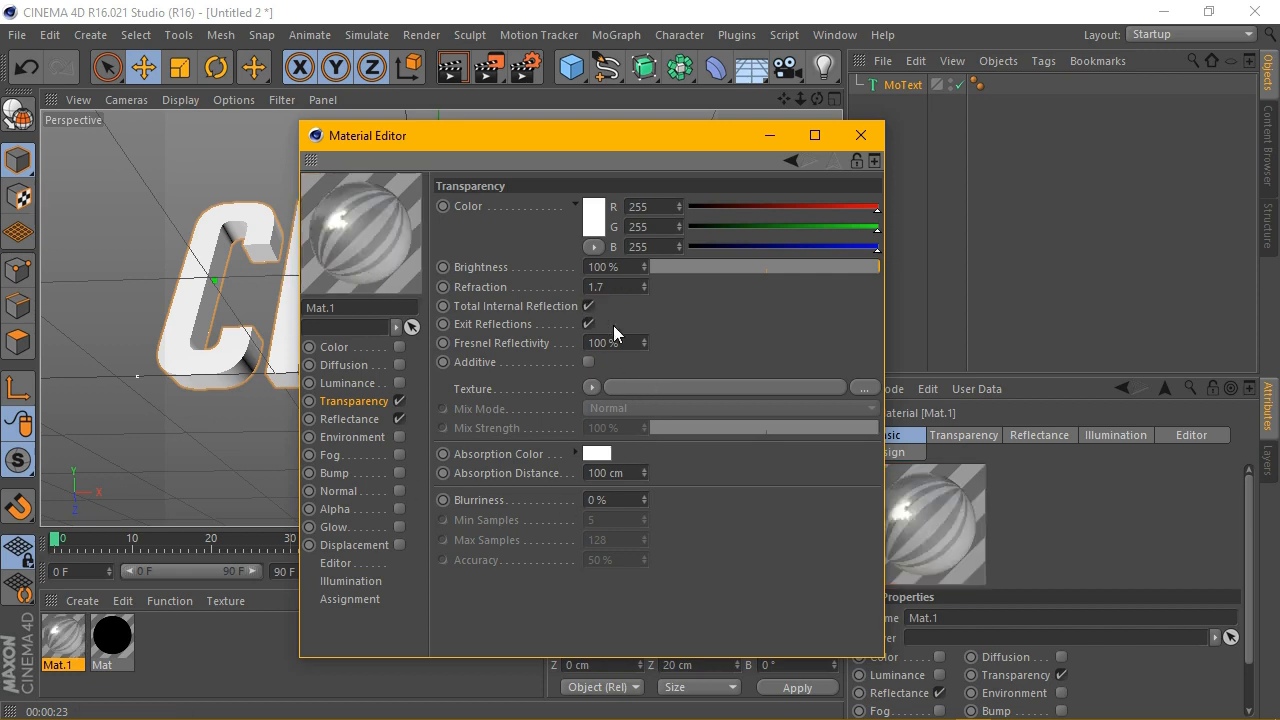
left_click(874, 144)
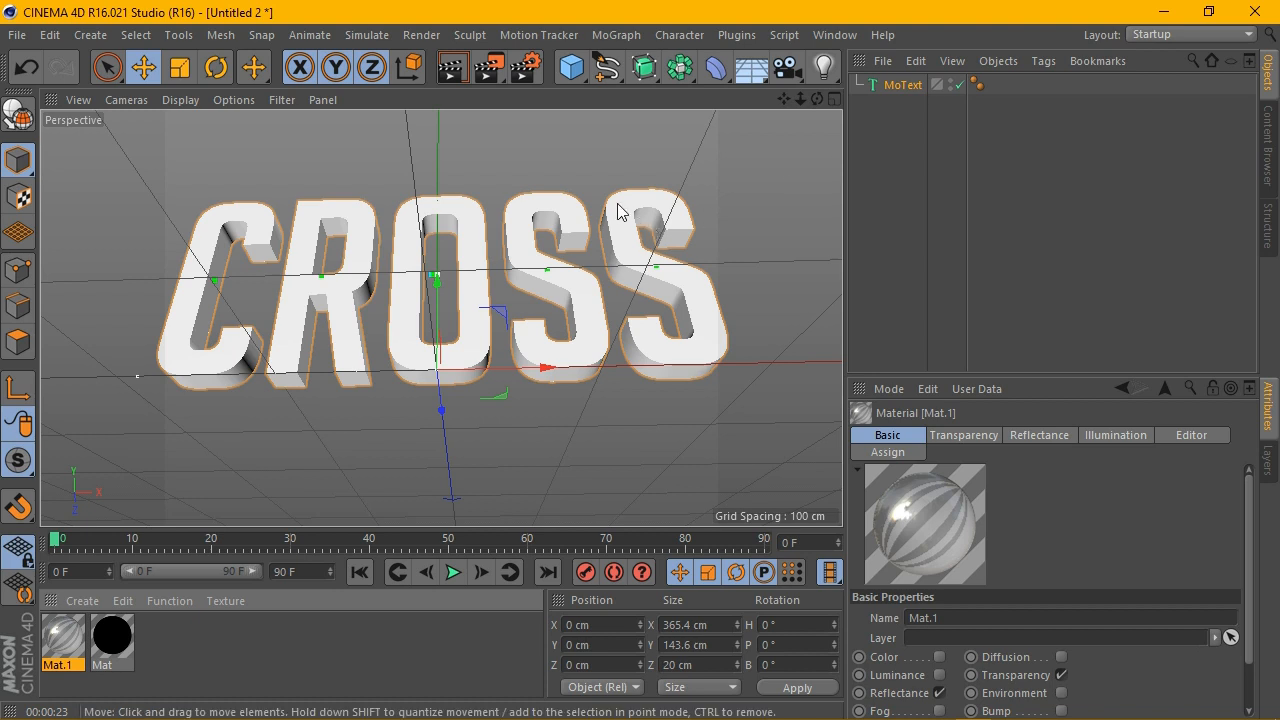
Step: Duplicate the CROSS MoText object by copying and pasting it
left_click(888, 86)
left_click(916, 60)
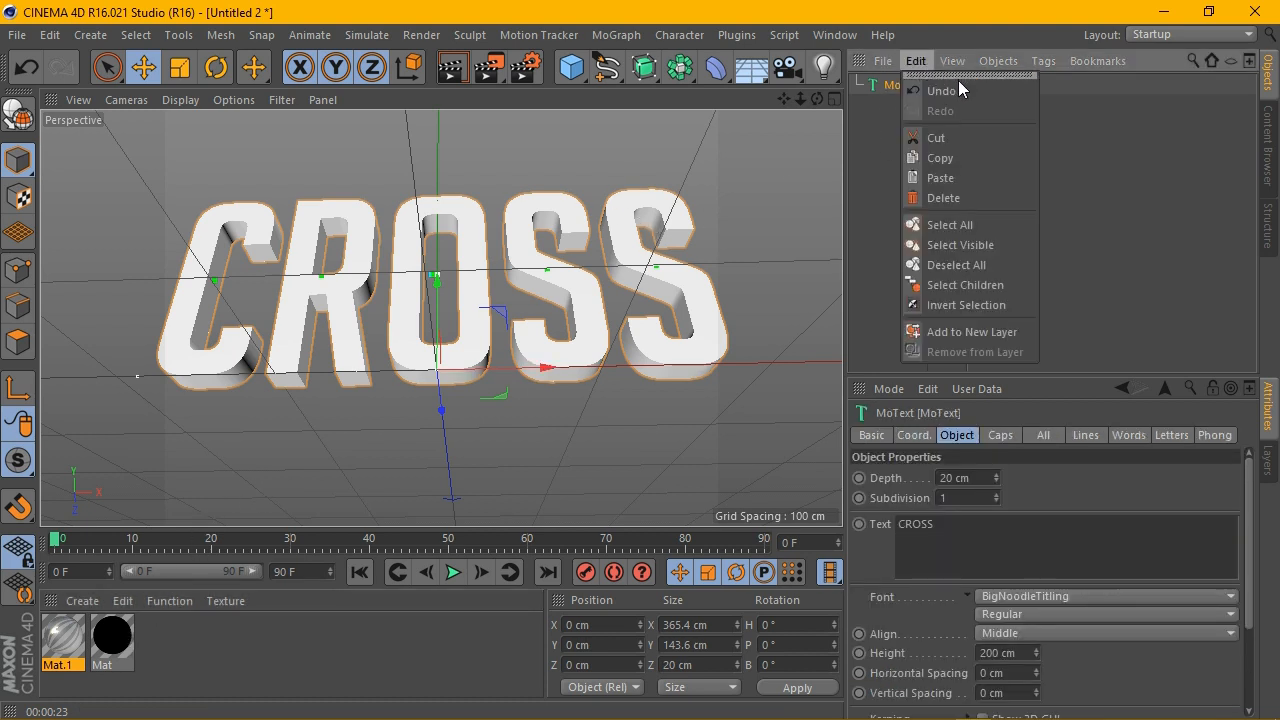
left_click(972, 177)
left_click(912, 60)
left_click(957, 177)
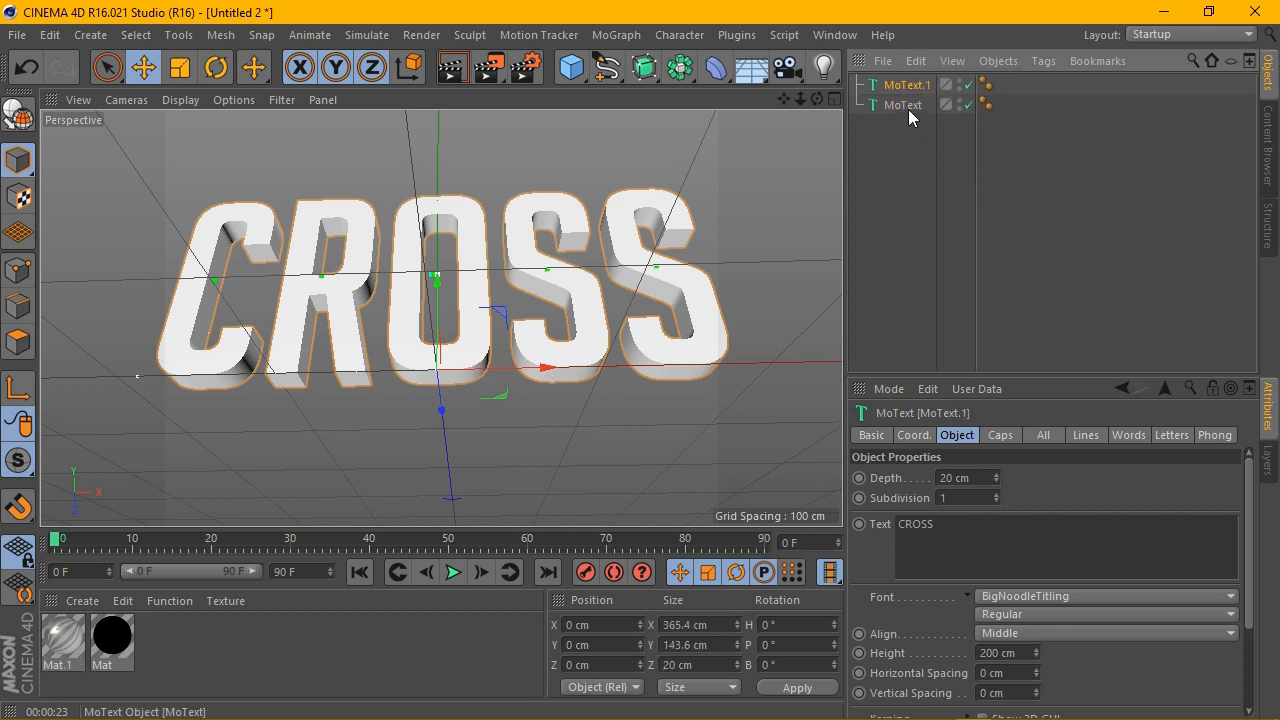
Step: Set the duplicated text's start cap to Fillet Cap with 3 steps and a 3 cm radius
left_click(1003, 435)
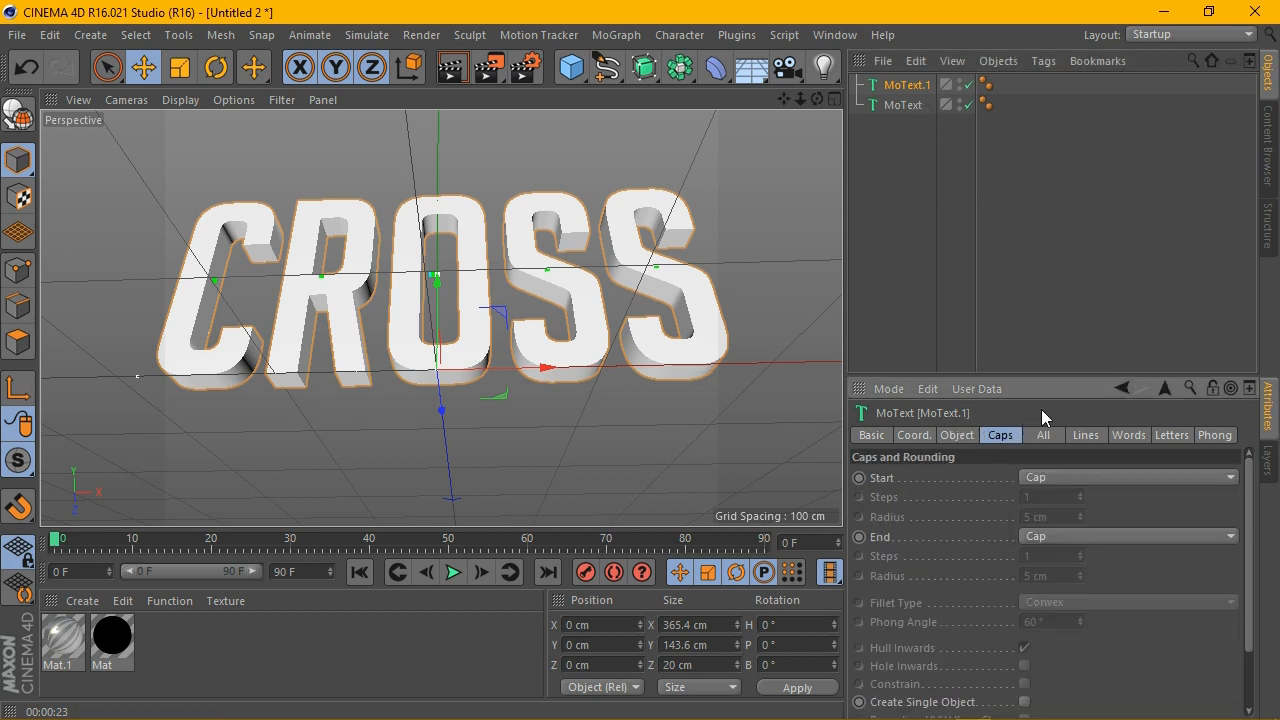
left_click_drag(1083, 385, 1081, 269)
left_click(1081, 362)
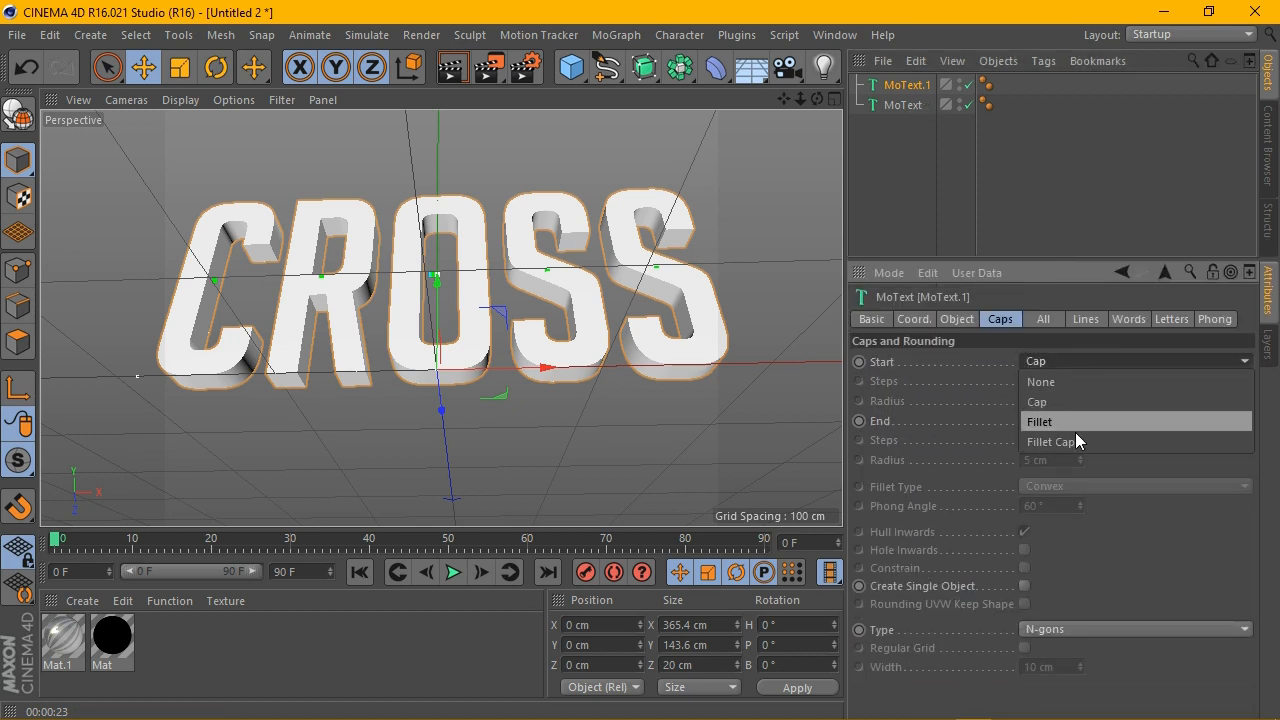
left_click(1075, 434)
left_click(1084, 405)
left_click(1084, 405)
left_click(1083, 376)
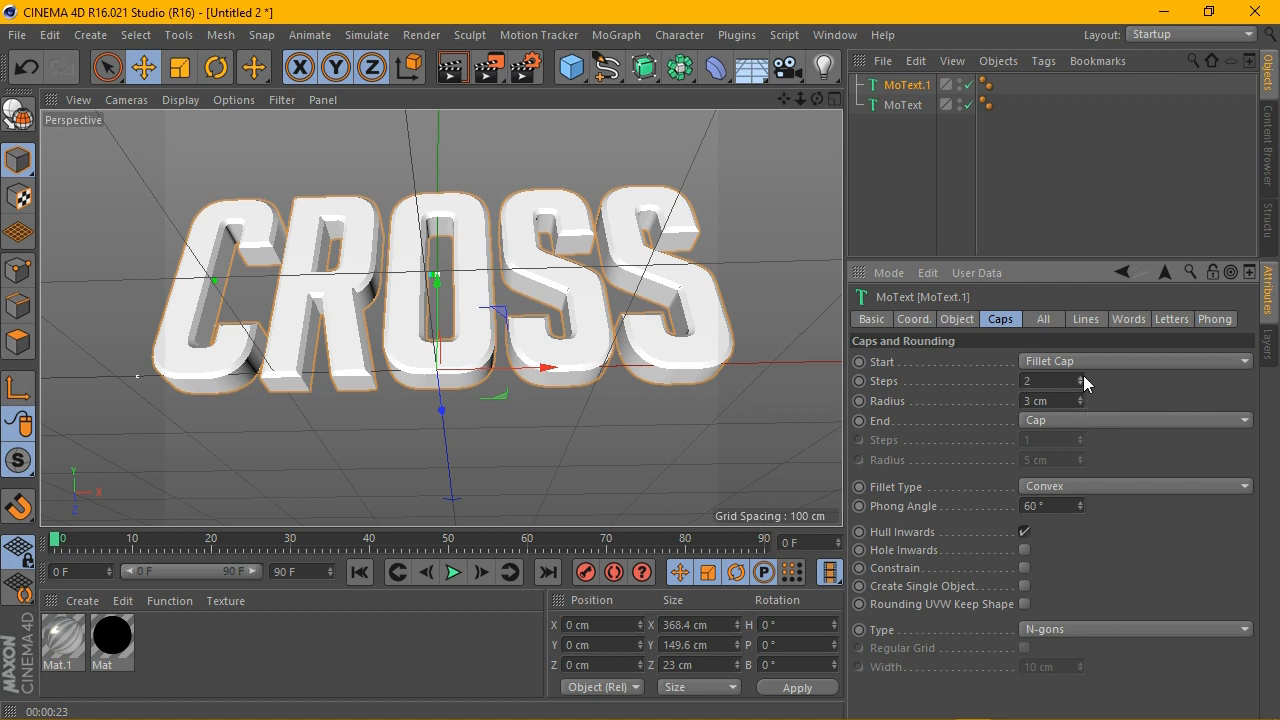
left_click(1083, 376)
Step: Set the duplicated text's end cap to Fillet Cap with 3 steps and a 3 cm radius
left_click(1094, 420)
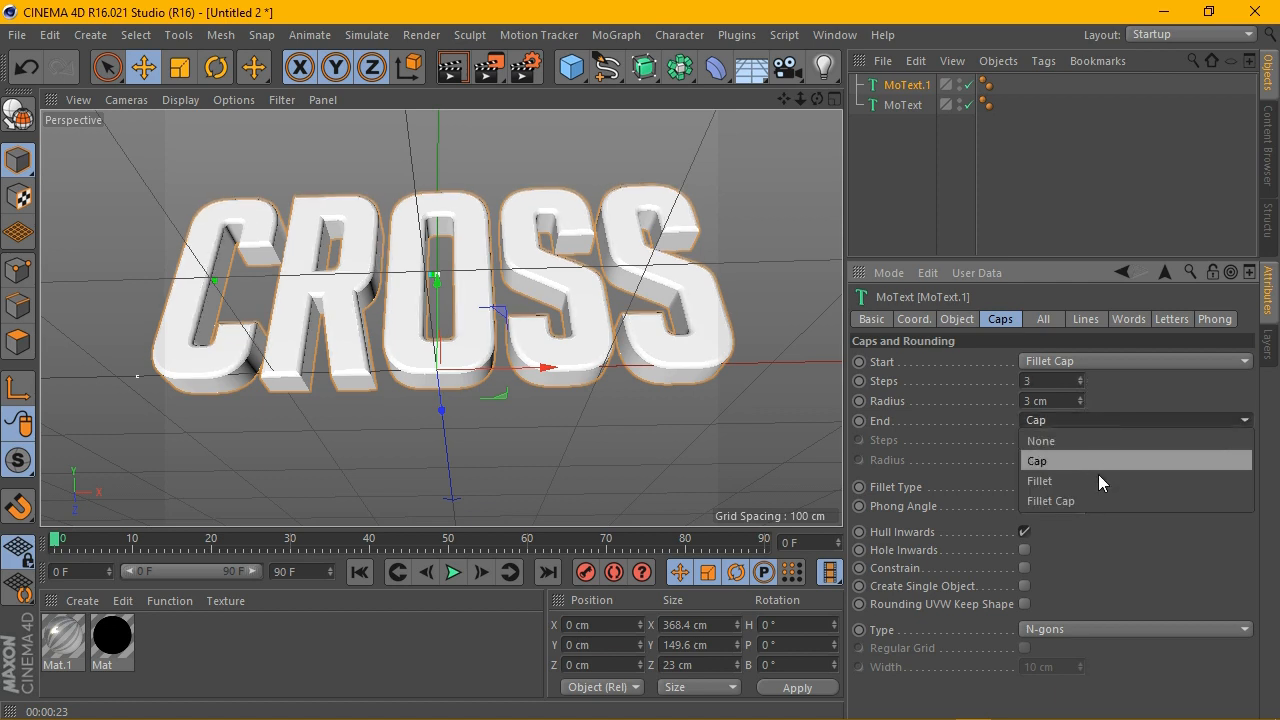
left_click(1098, 497)
left_click(1081, 463)
left_click(1081, 463)
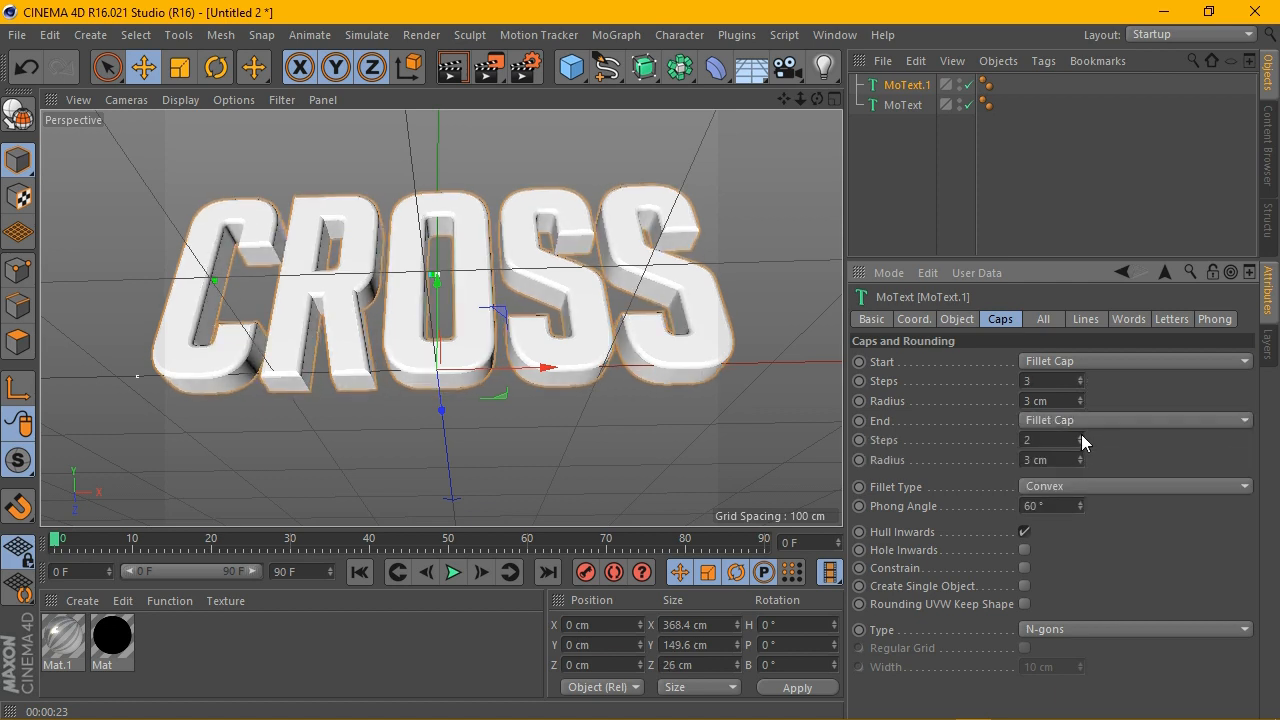
Step: Apply the transparent material to MoText.1 and the black material to MoText, rendering the view after each
left_click_drag(86, 634, 128, 600)
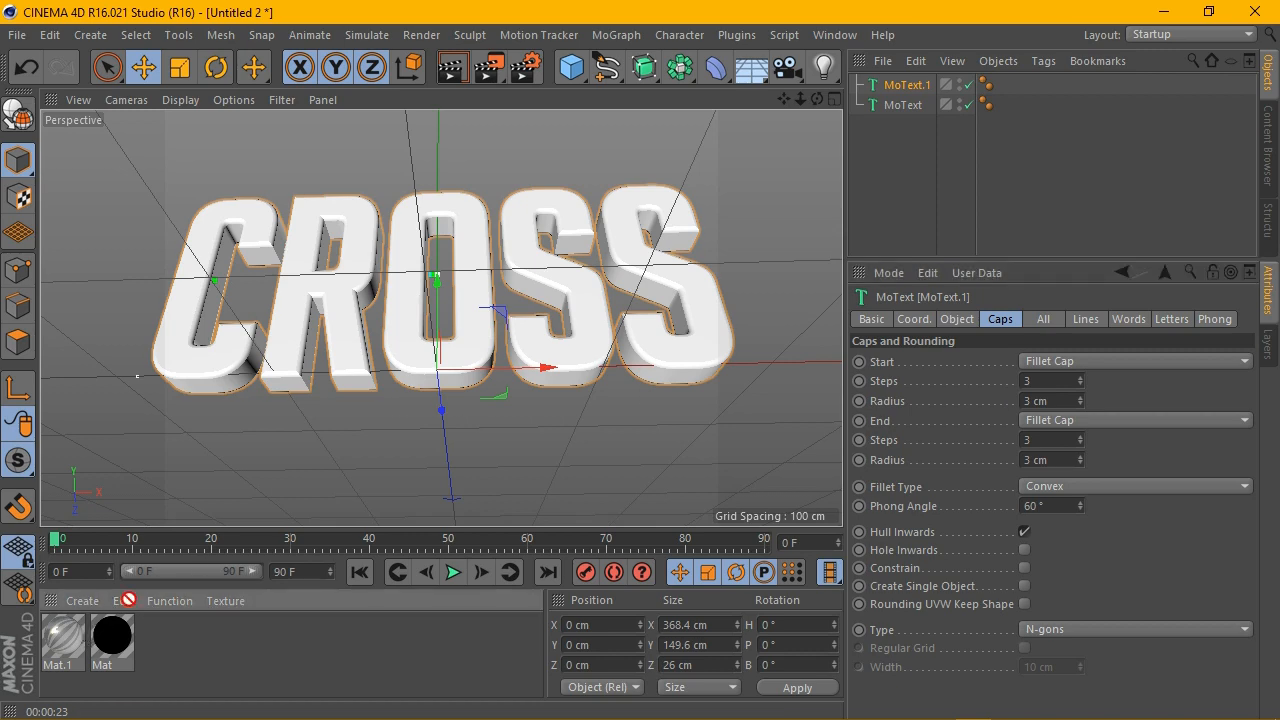
left_click_drag(897, 94, 900, 88)
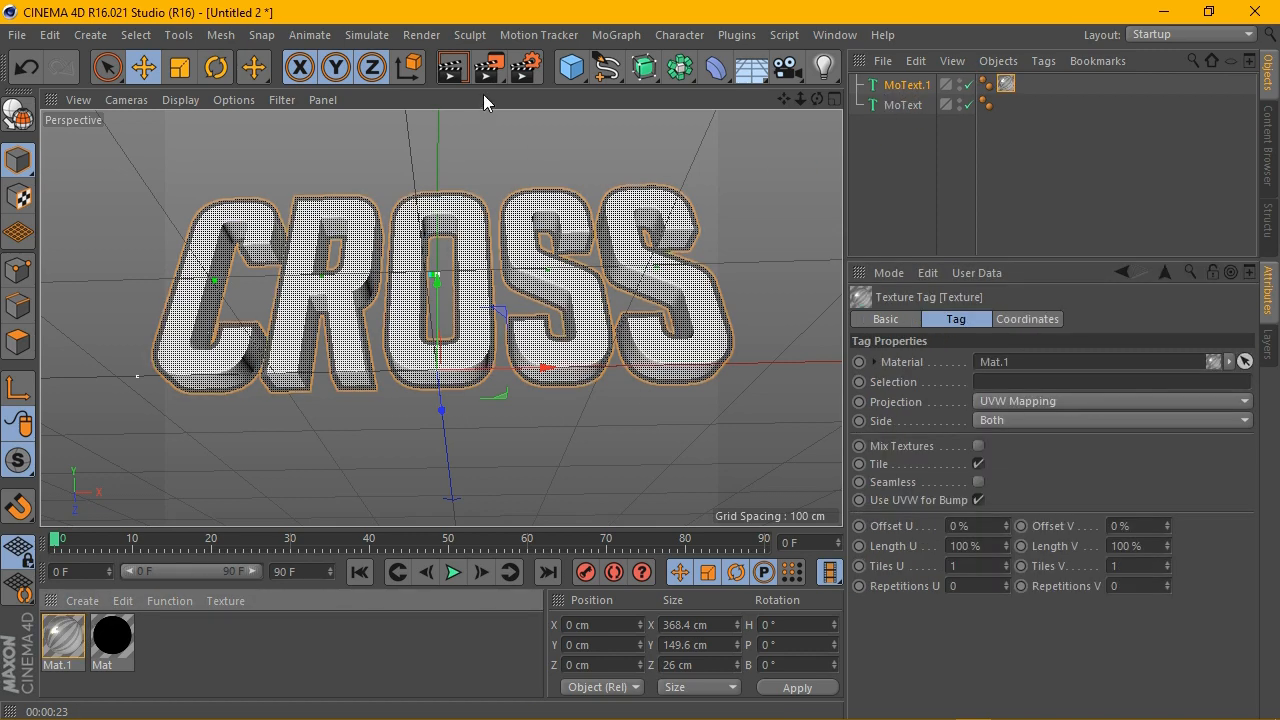
left_click(454, 72)
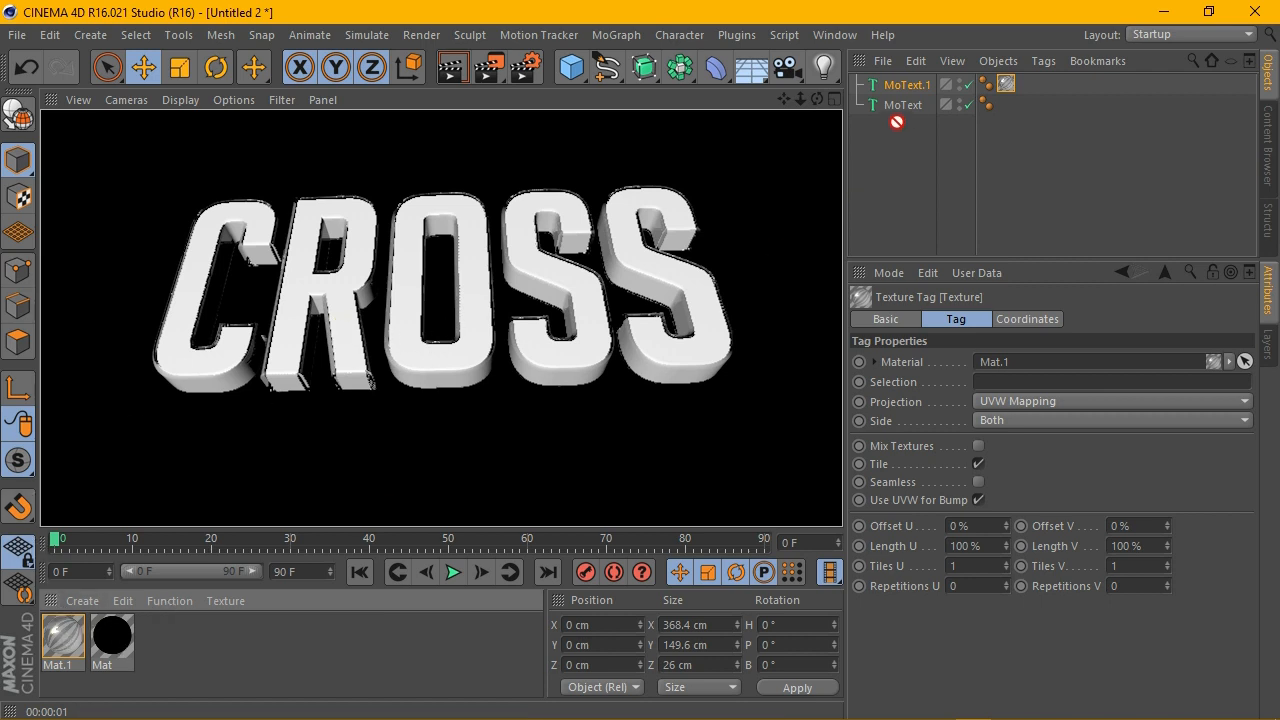
left_click_drag(897, 121, 900, 104)
left_click(461, 72)
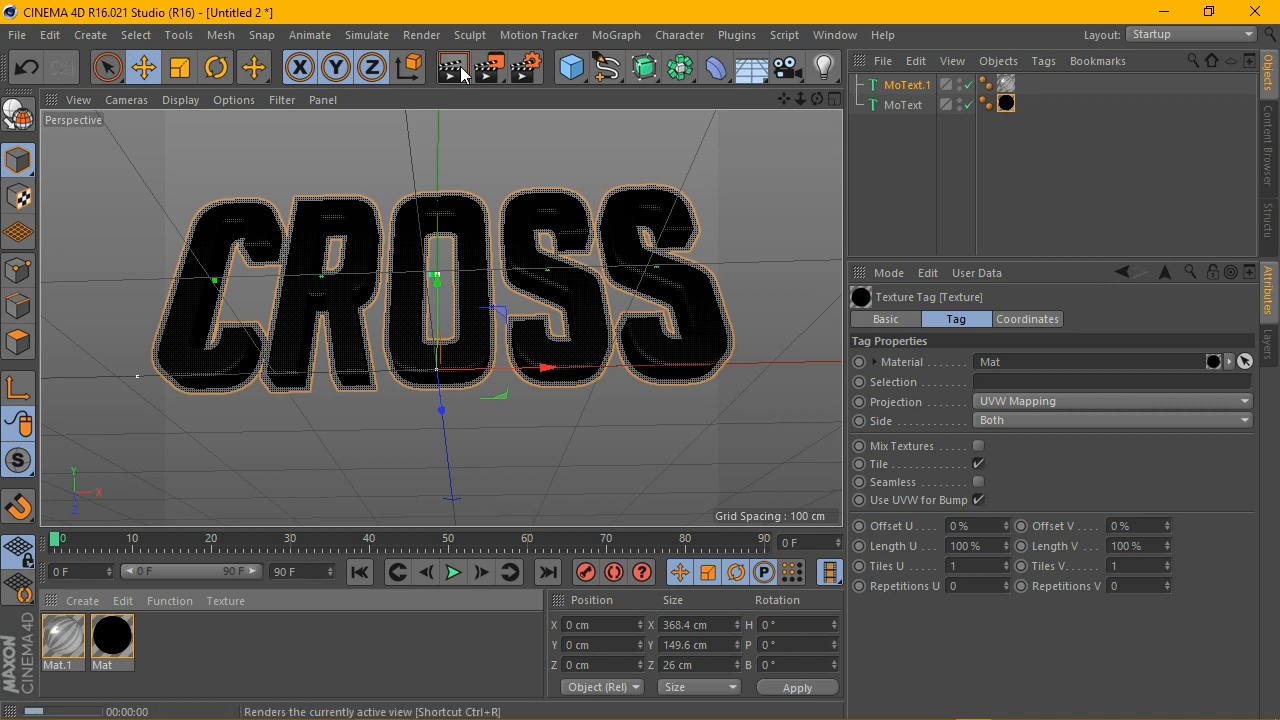
Step: Set the extrusion depth of the black MoText object to 10 cm
left_click_drag(503, 131, 594, 220, "alt")
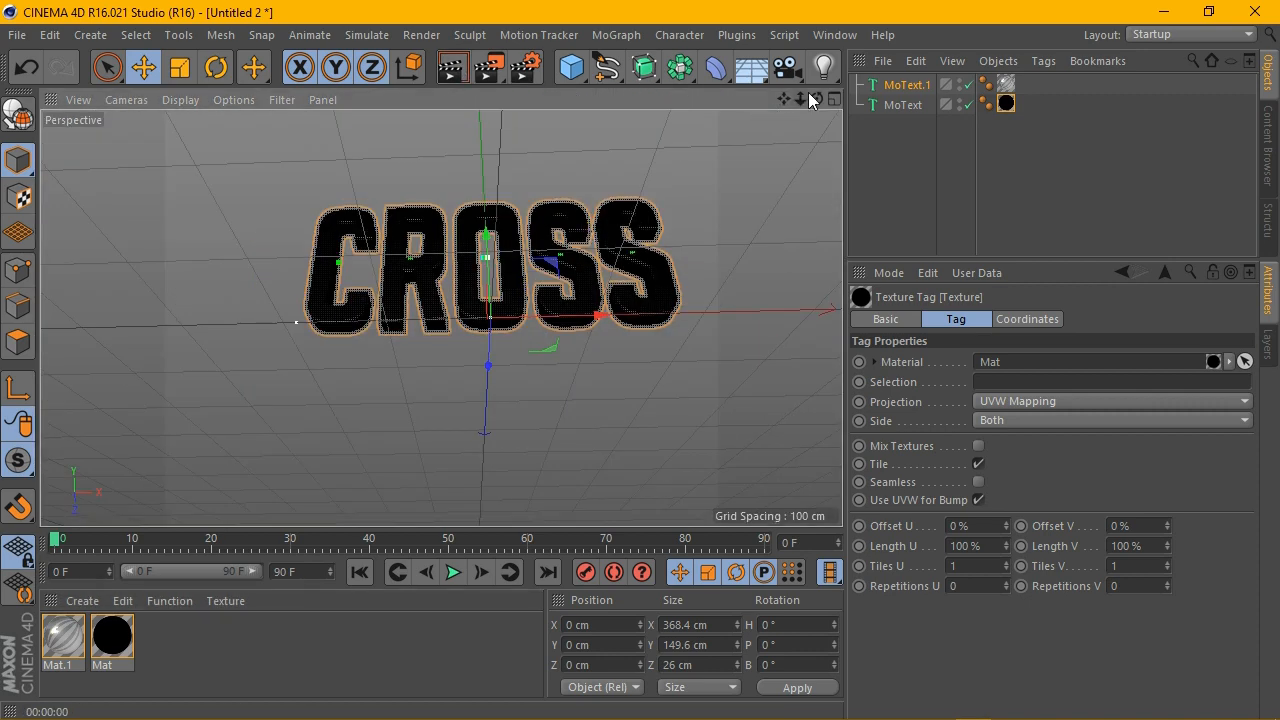
left_click_drag(801, 99, 748, 94)
scroll(381, 269, "up", 5)
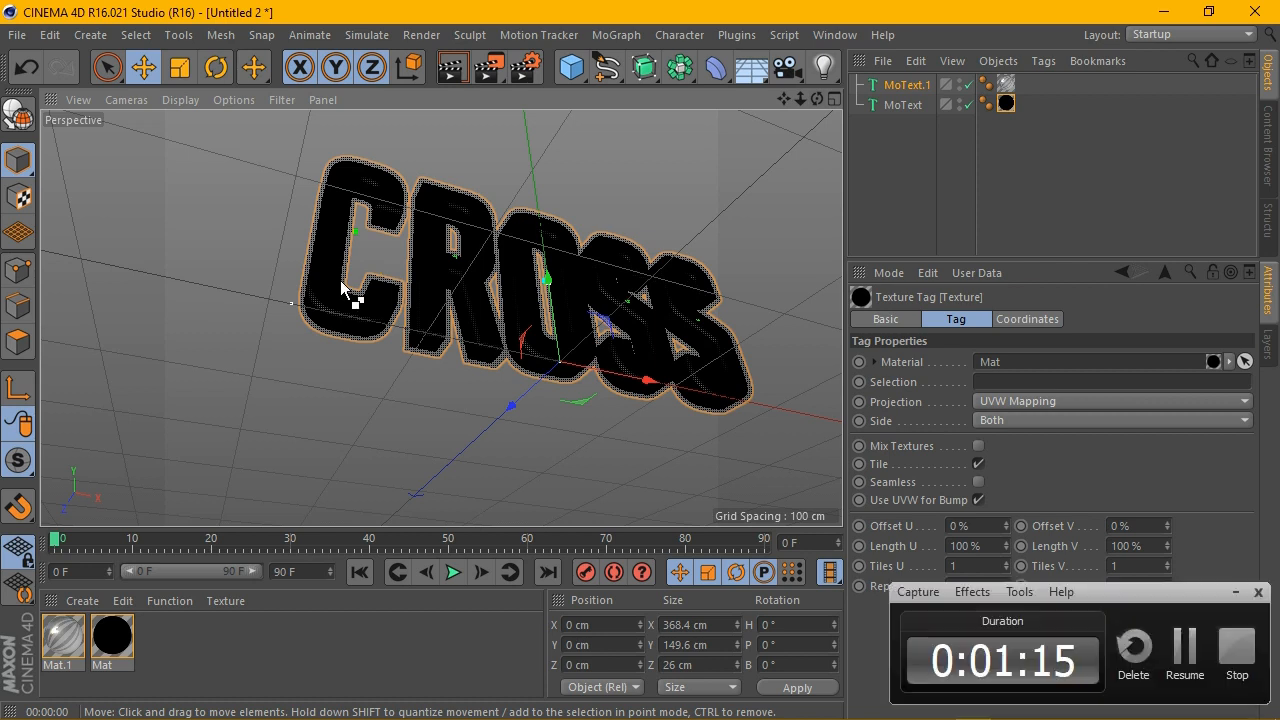
left_click(905, 85)
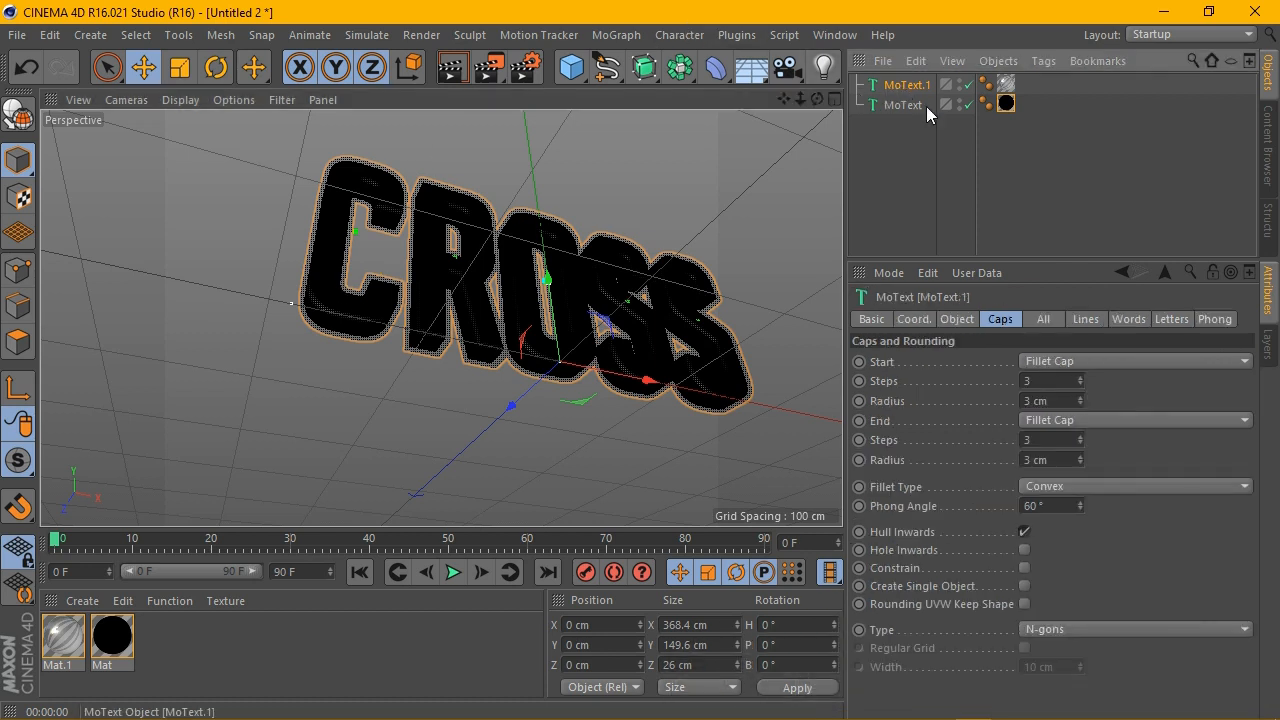
left_click(903, 105)
left_click(956, 319)
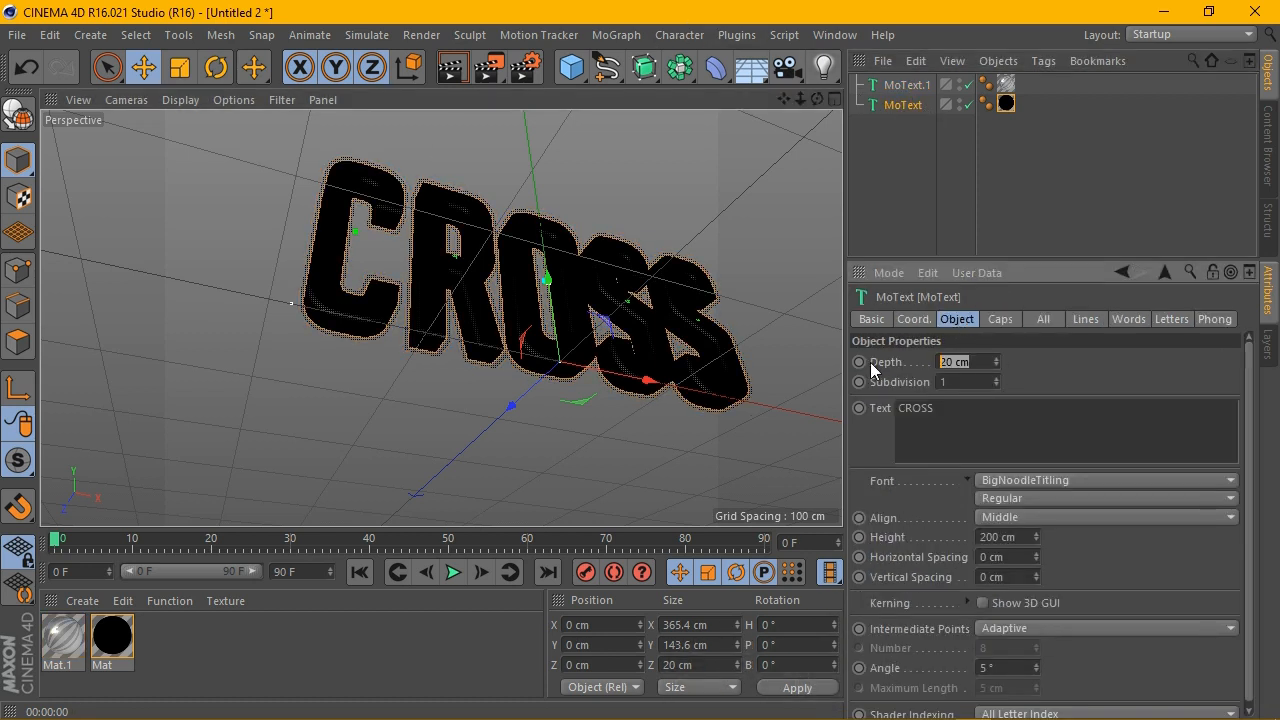
type("10")
key("Return")
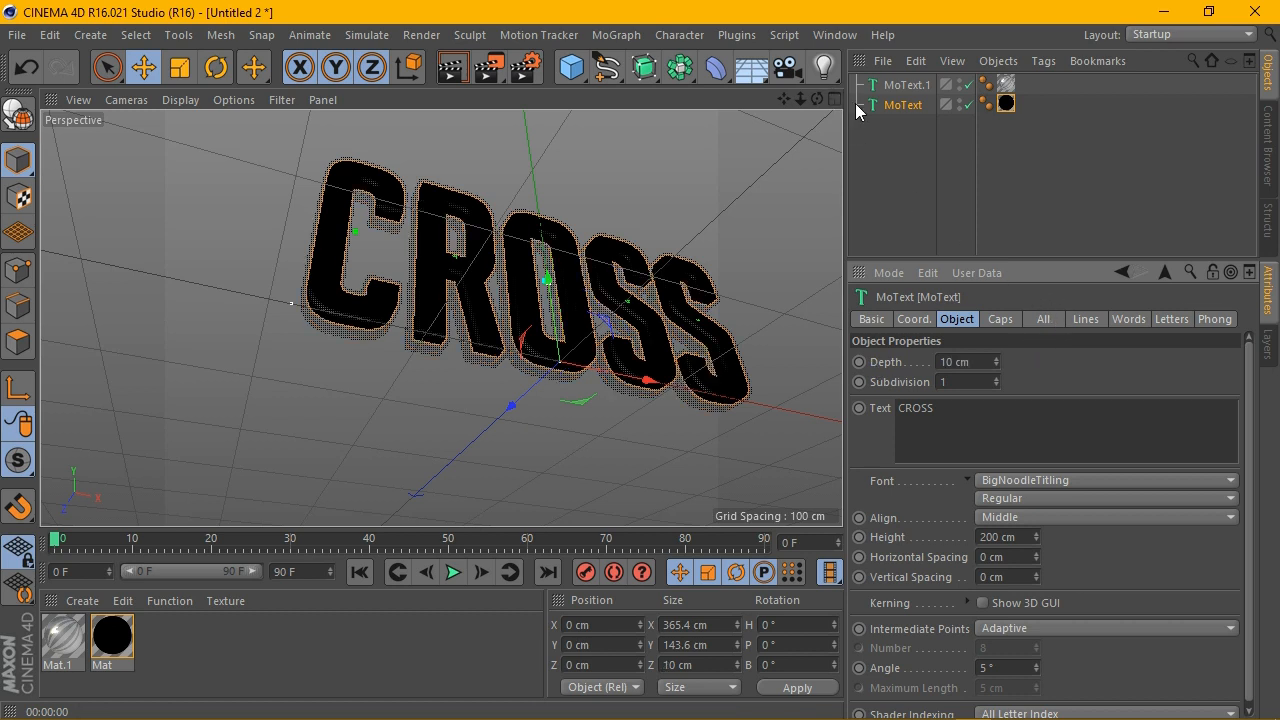
Step: Set the depth of the transparent MoText.1 to 10 cm and render the view
left_click(905, 85)
left_click_drag(975, 362, 918, 370)
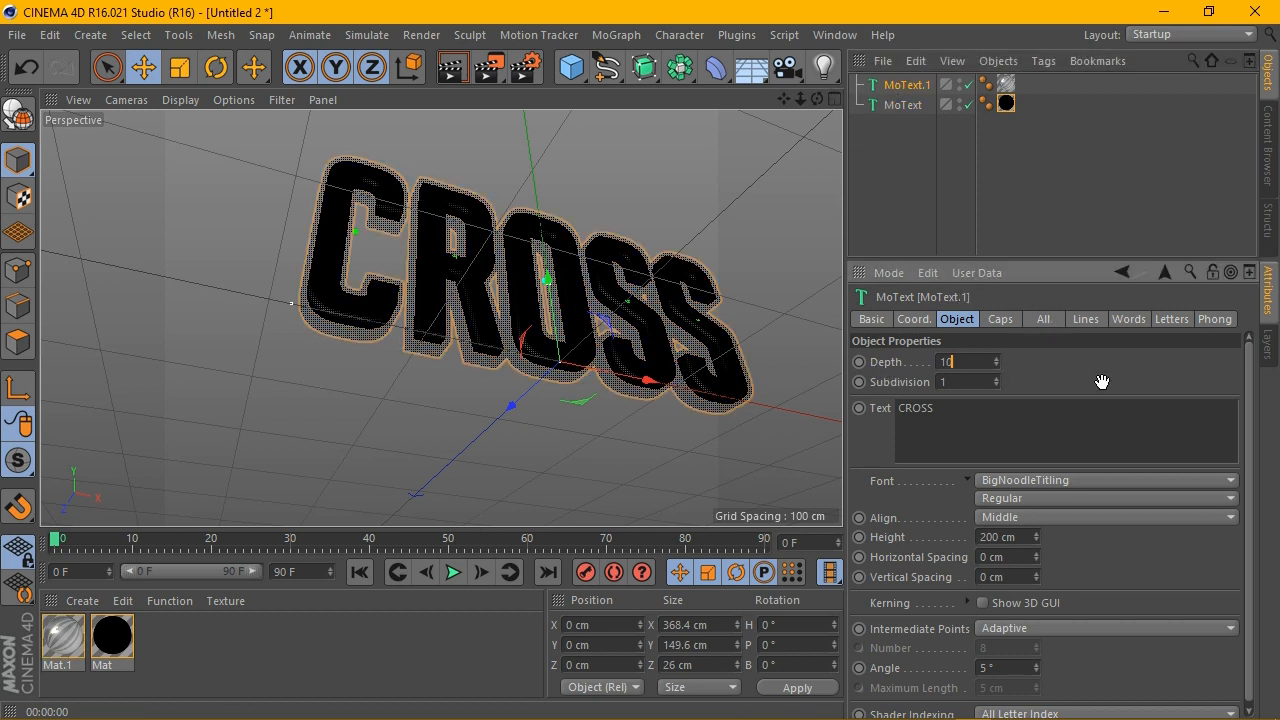
key("Return")
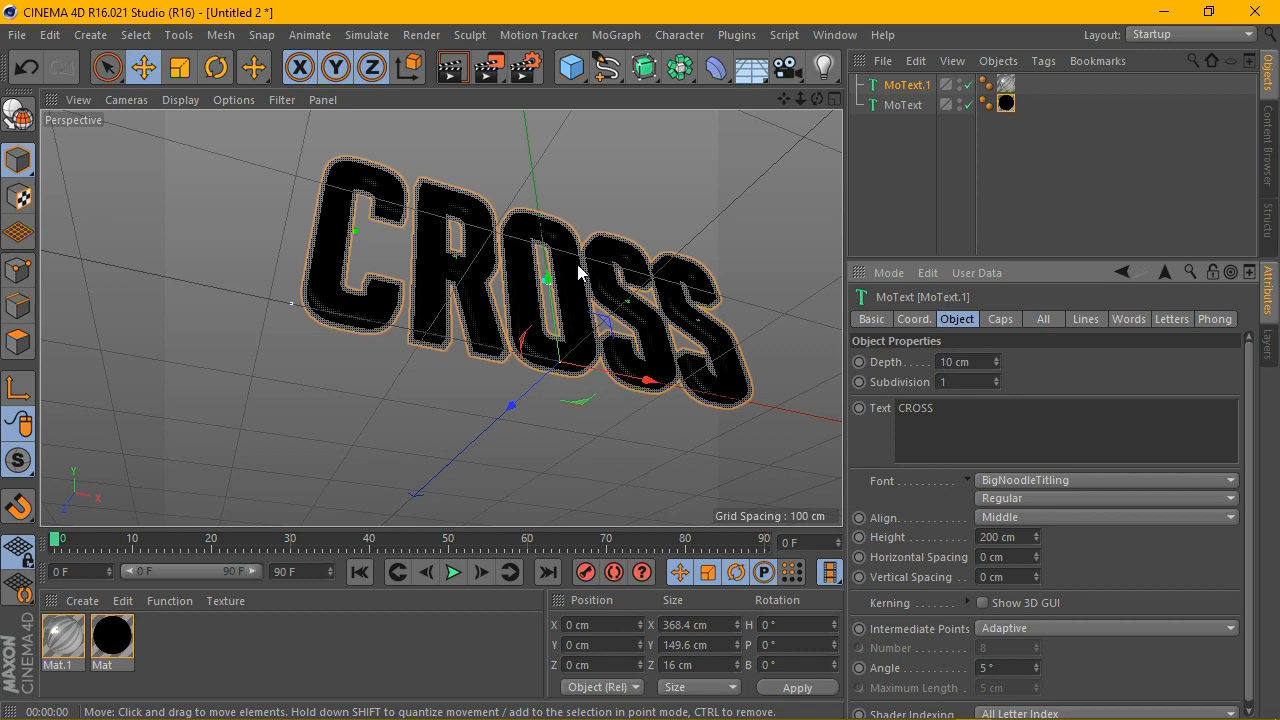
scroll(568, 275, "down", 4)
scroll(590, 270, "up", 4)
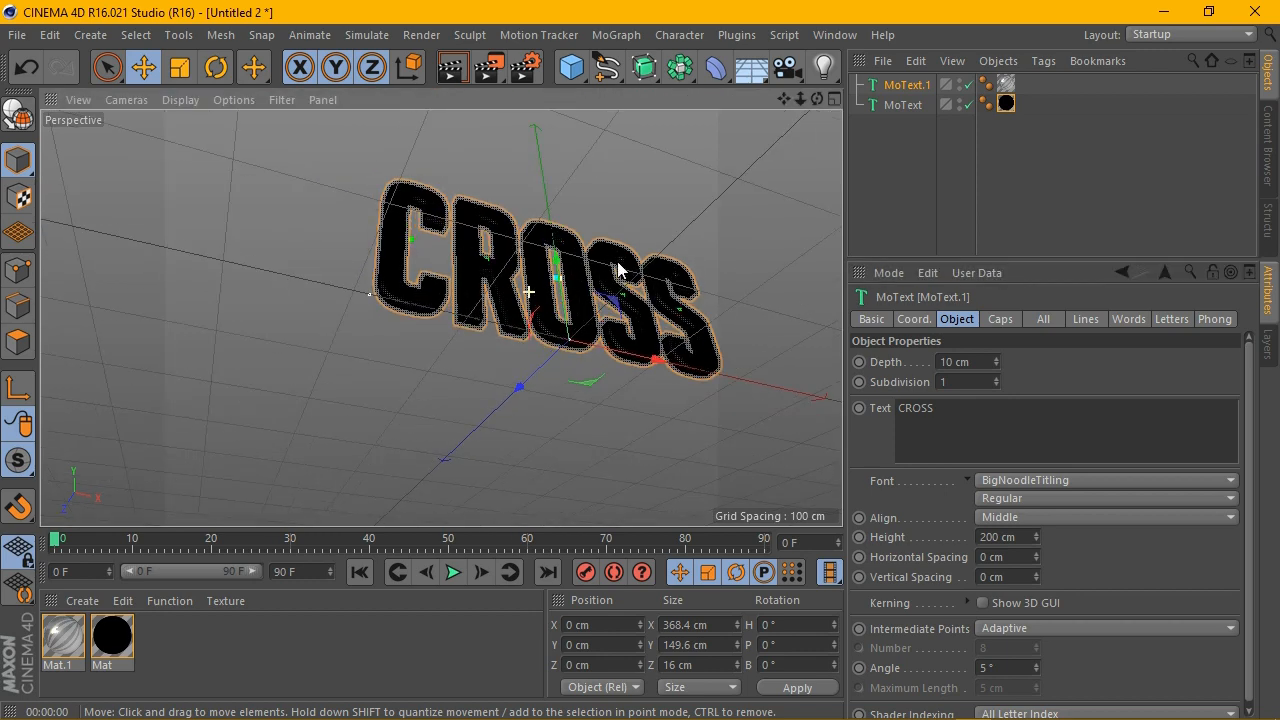
left_click(453, 69)
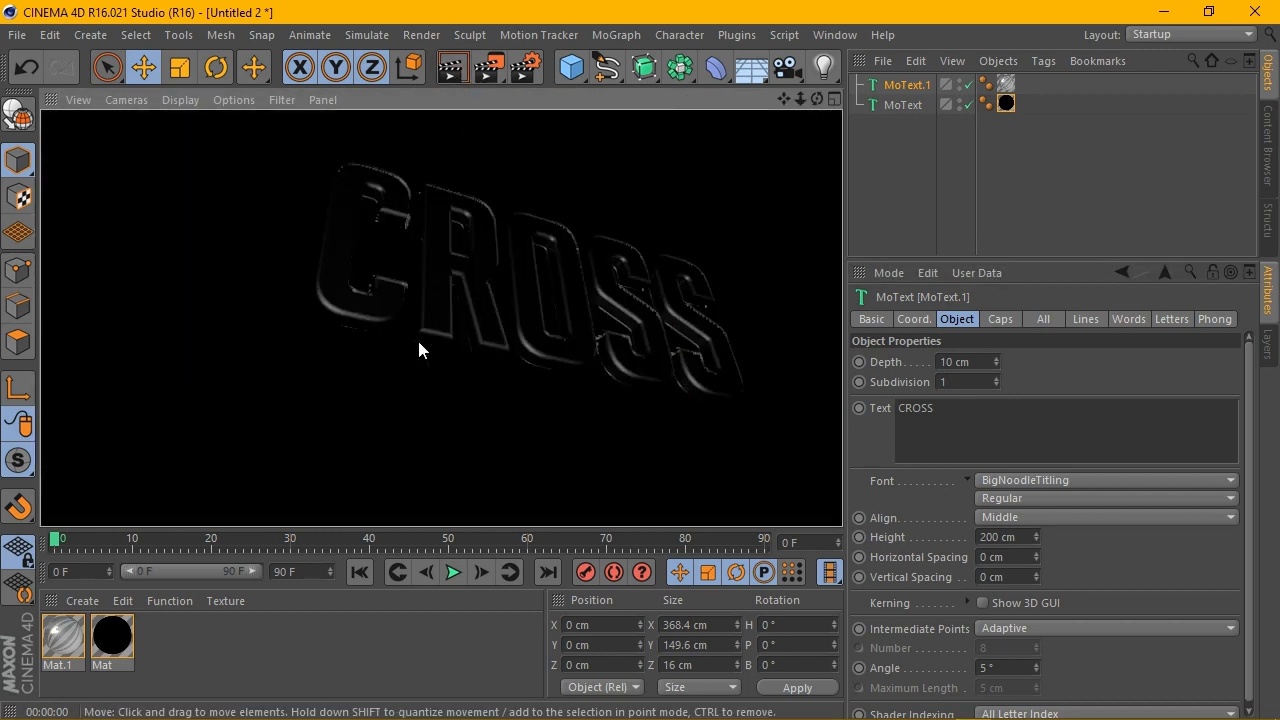
Step: Duplicate the black MoText object and place the copy below it in the object list
left_click_drag(784, 97, 779, 95)
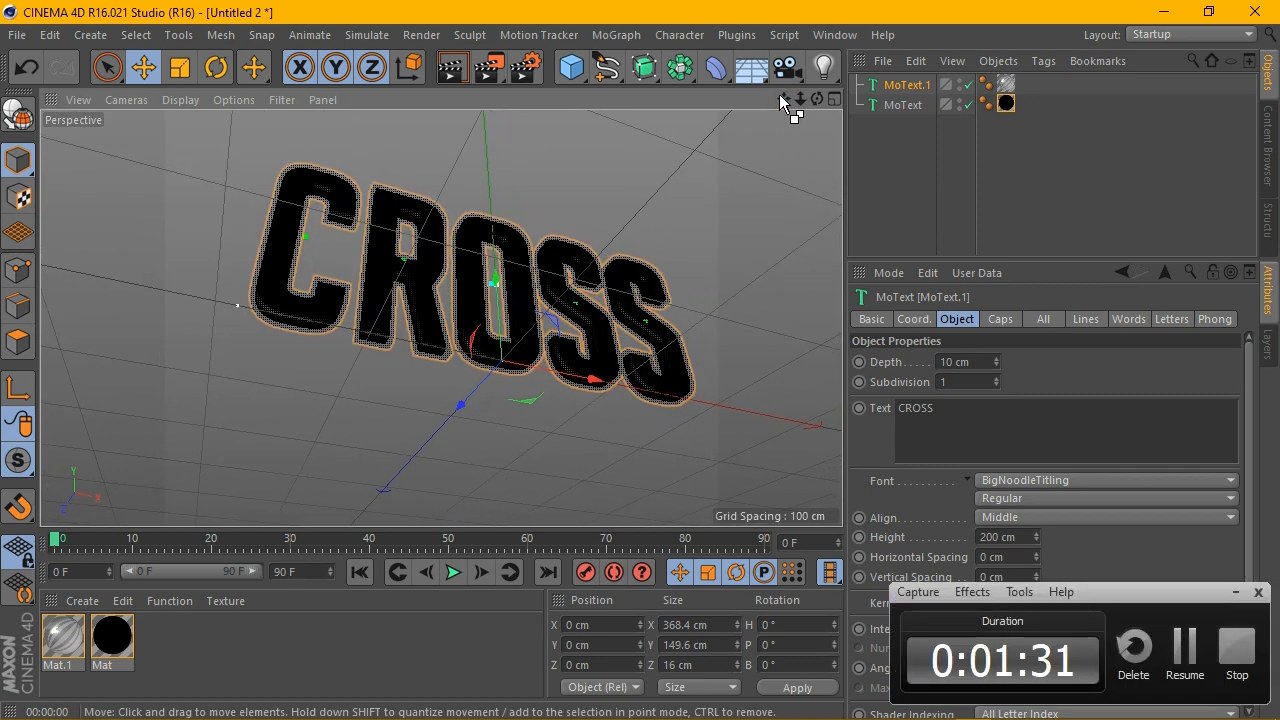
scroll(813, 118, "up", 4)
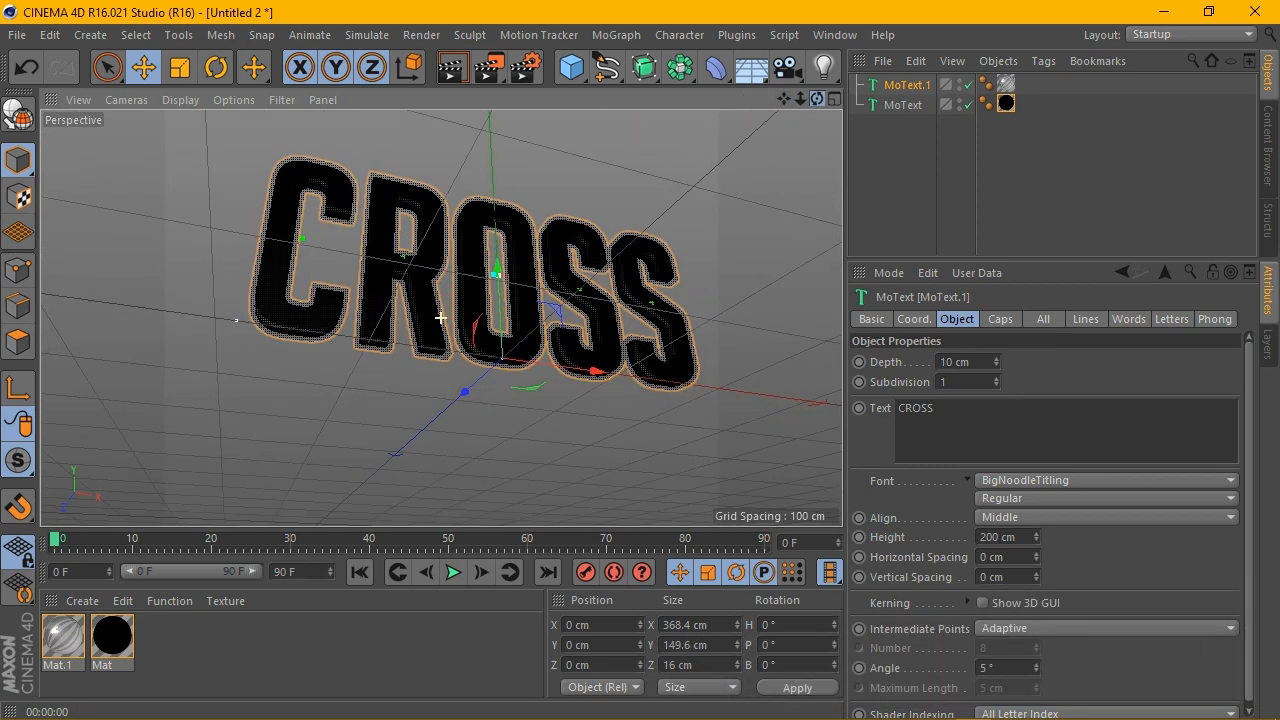
left_click_drag(811, 127, 572, 301, "alt")
scroll(572, 301, "up", 3)
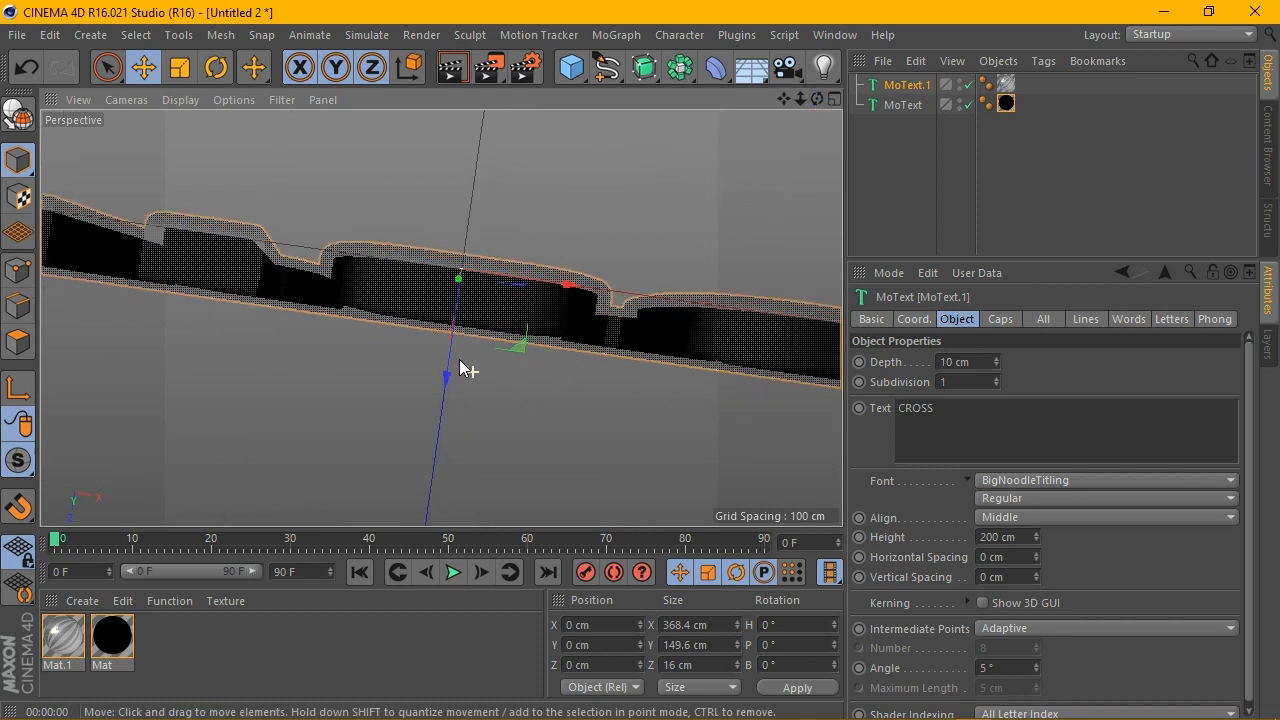
left_click(905, 105)
left_click(910, 60)
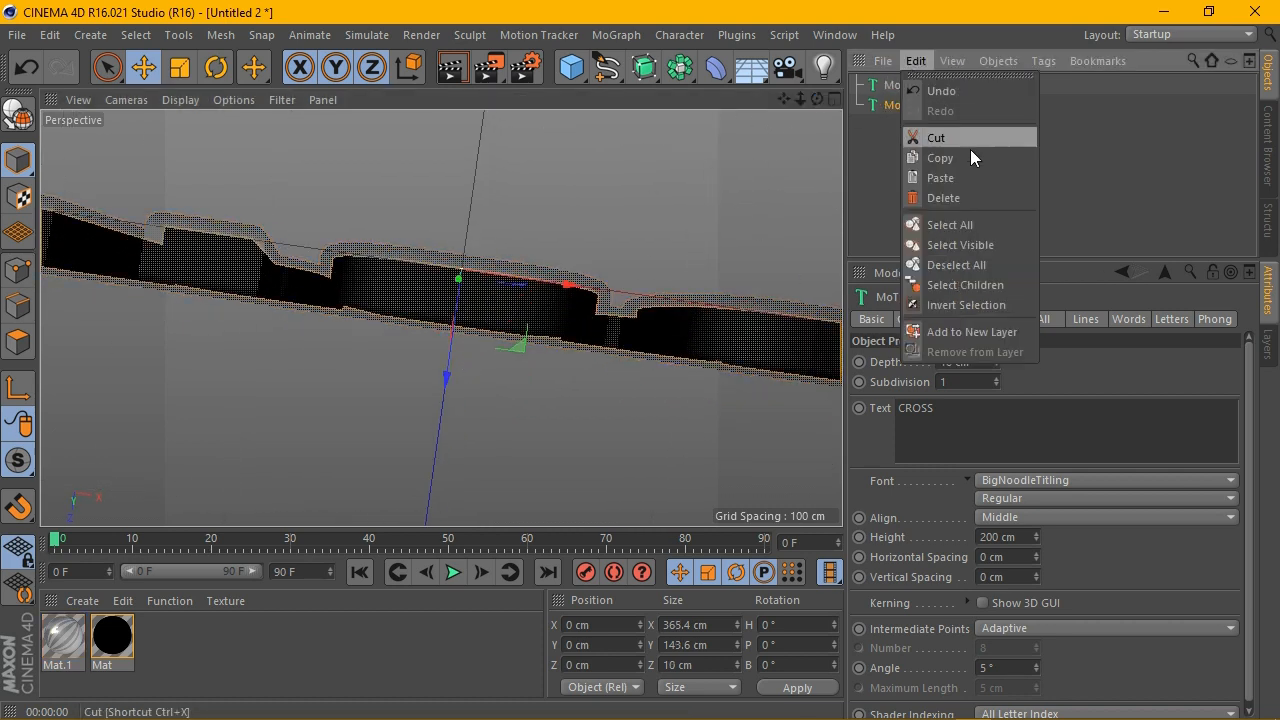
left_click(965, 157)
left_click(910, 60)
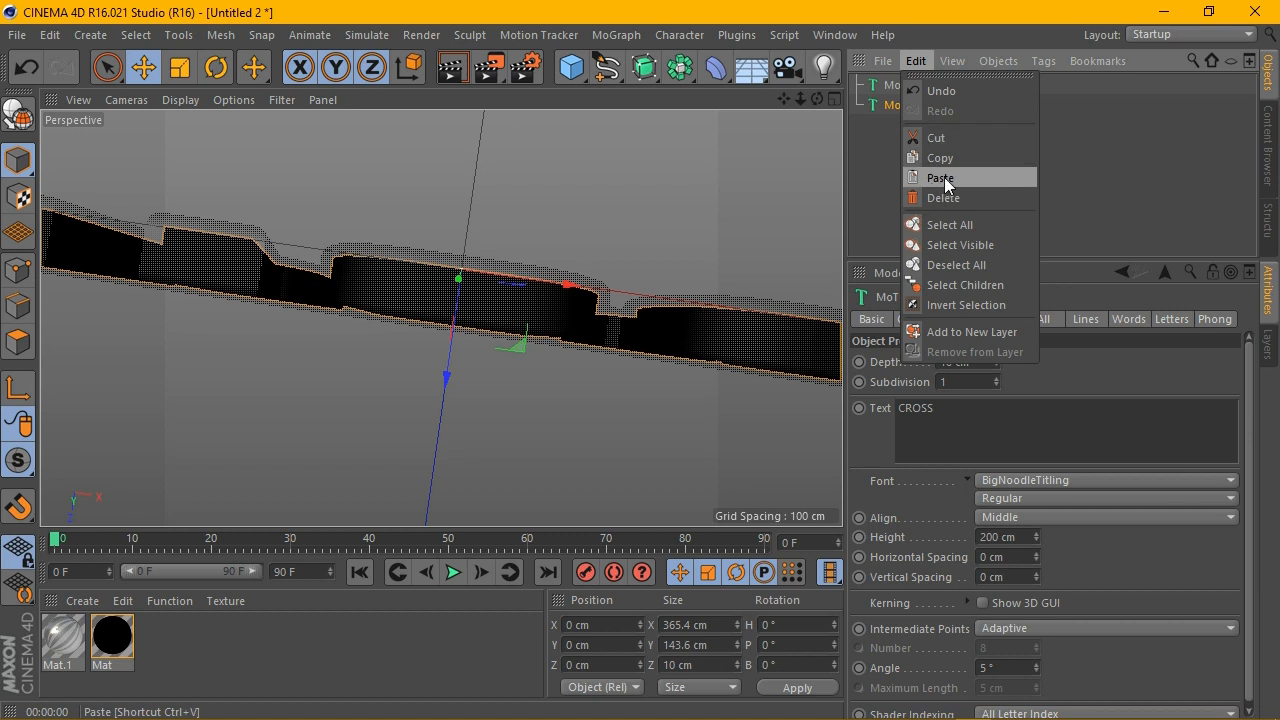
left_click(940, 176)
left_click_drag(928, 136, 928, 140)
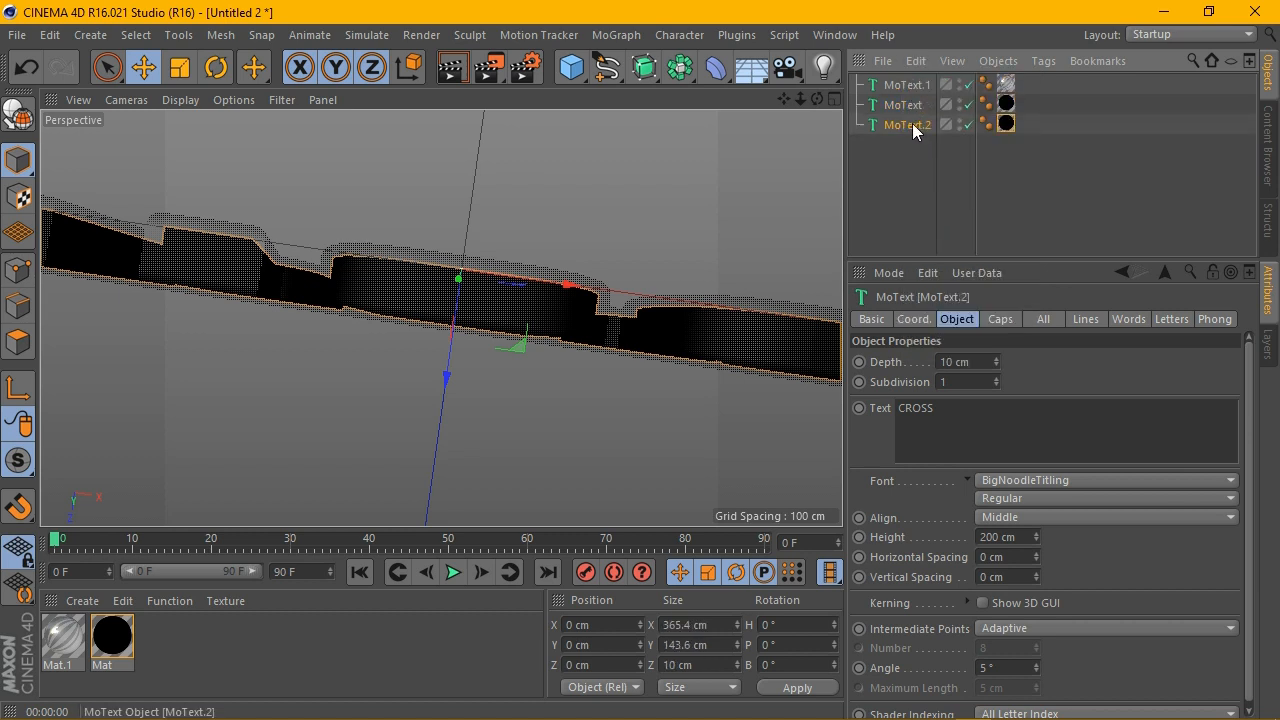
Step: Move the duplicated MoText.2 along Z to about 12 cm, behind the other texts, and set its depth to 5 cm
left_click_drag(448, 376, 452, 444)
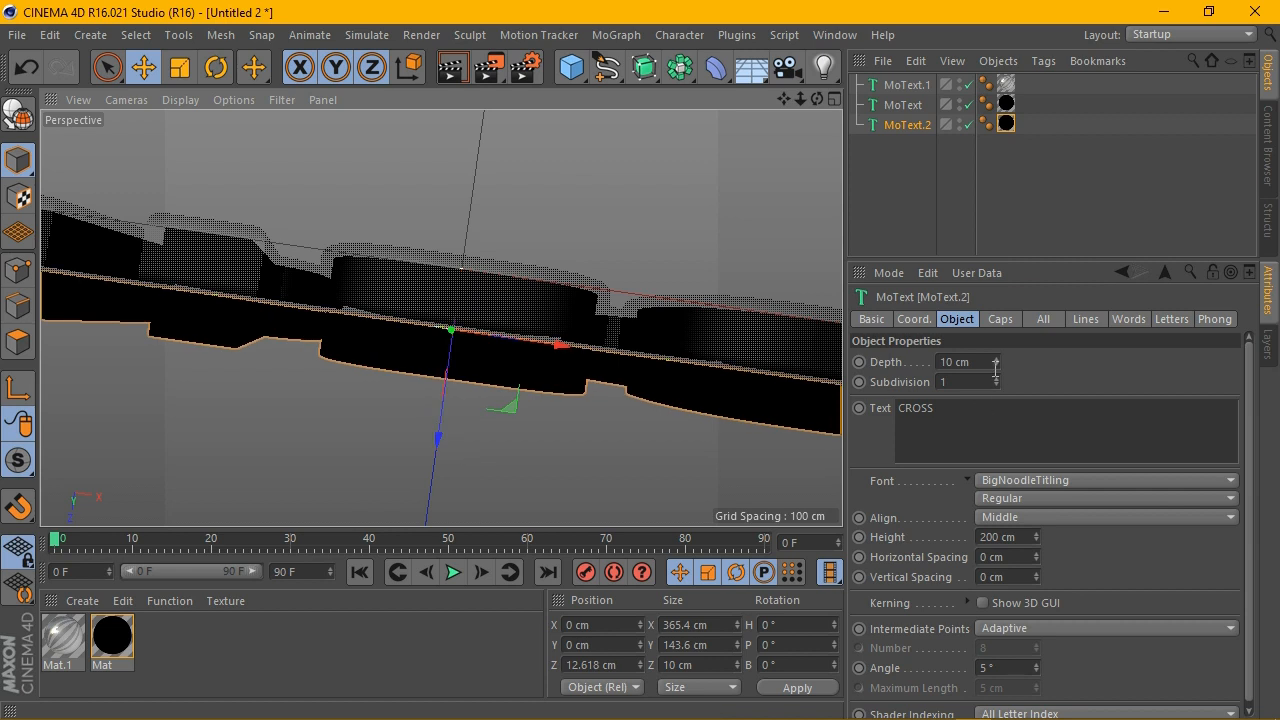
left_click(955, 362)
type("5")
key("Return")
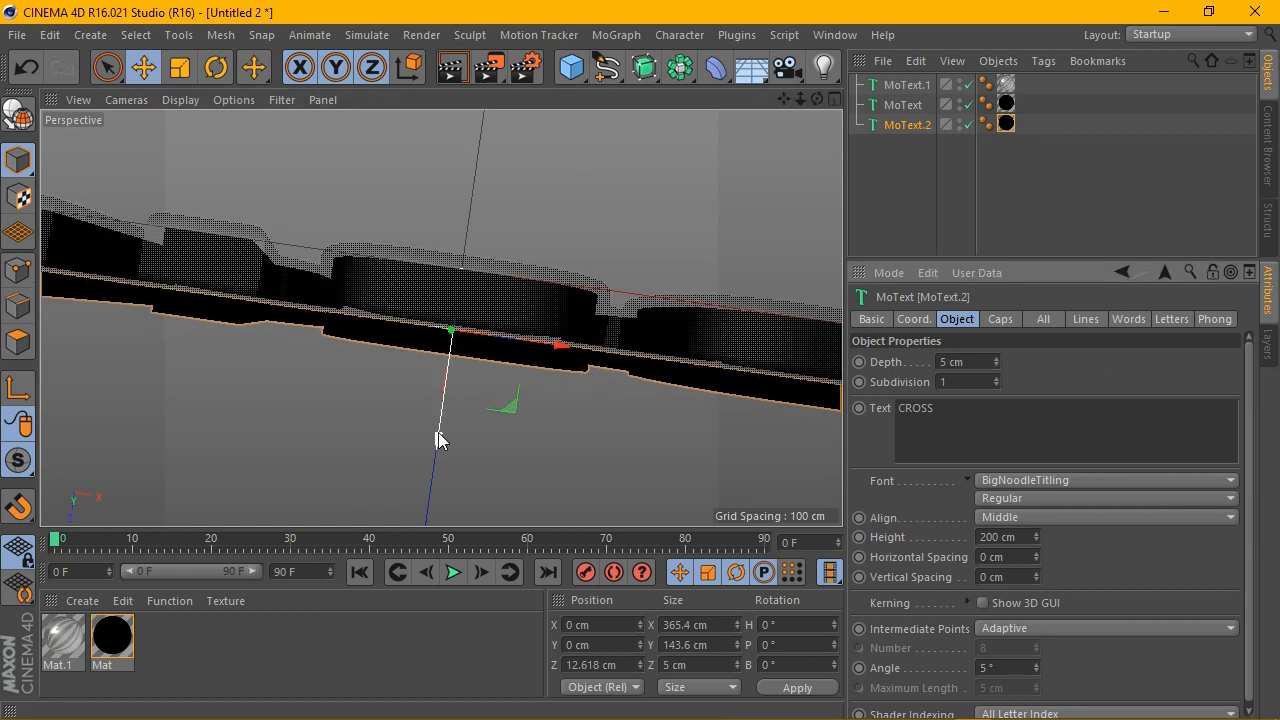
left_click_drag(438, 432, 437, 431)
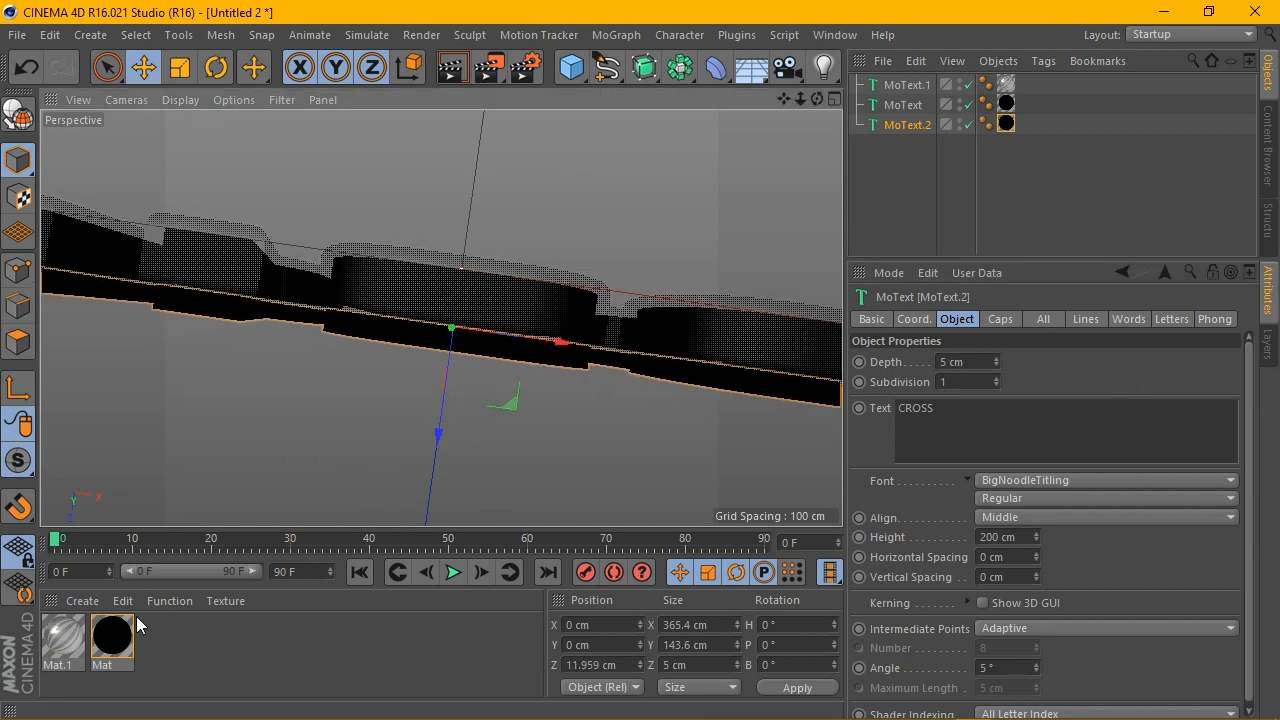
Step: Create a new material and set its color to pink, RGB 255, 0, 97
left_click(82, 600)
left_click(111, 429)
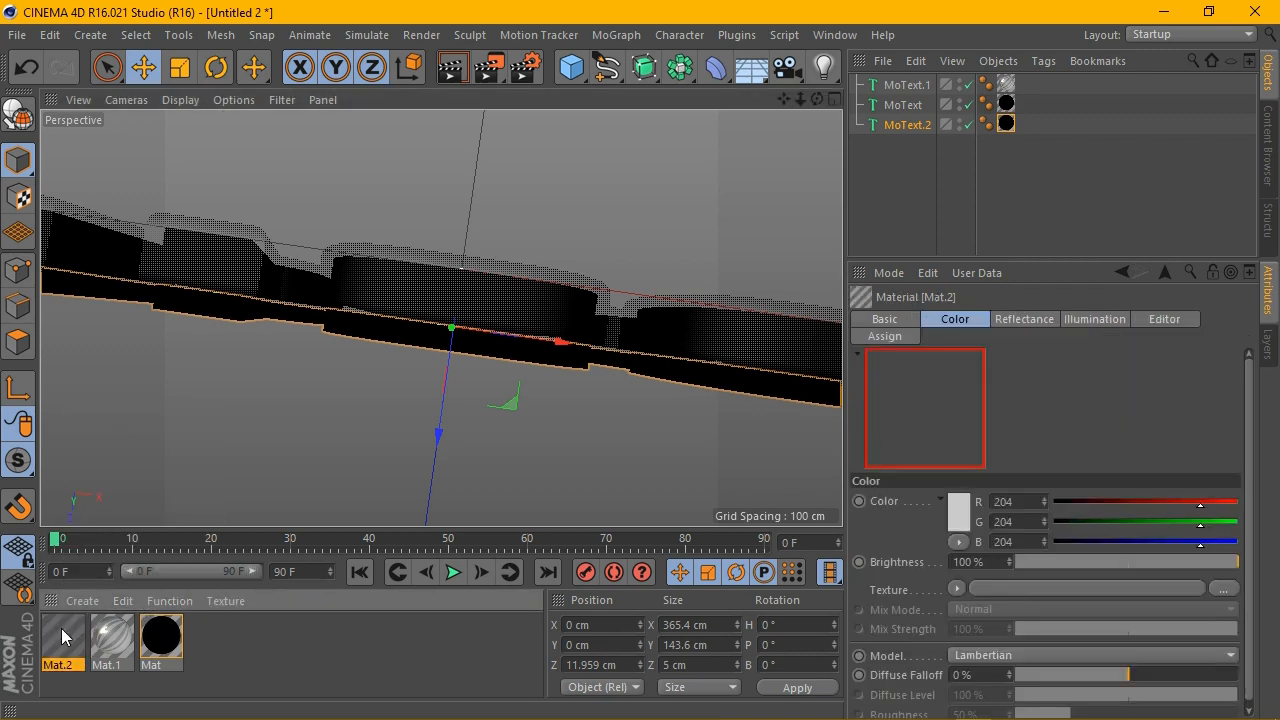
double_click(61, 628)
left_click(340, 346)
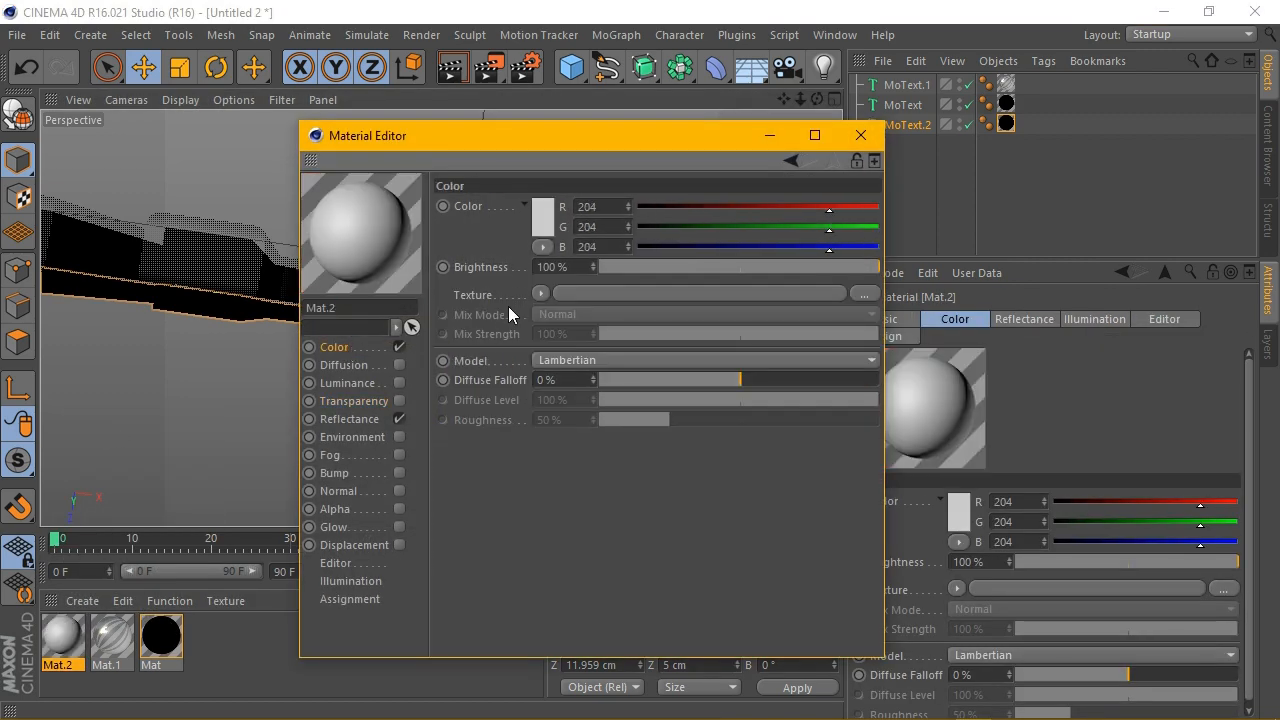
left_click(539, 205)
left_click(661, 132)
left_click_drag(548, 157, 550, 141)
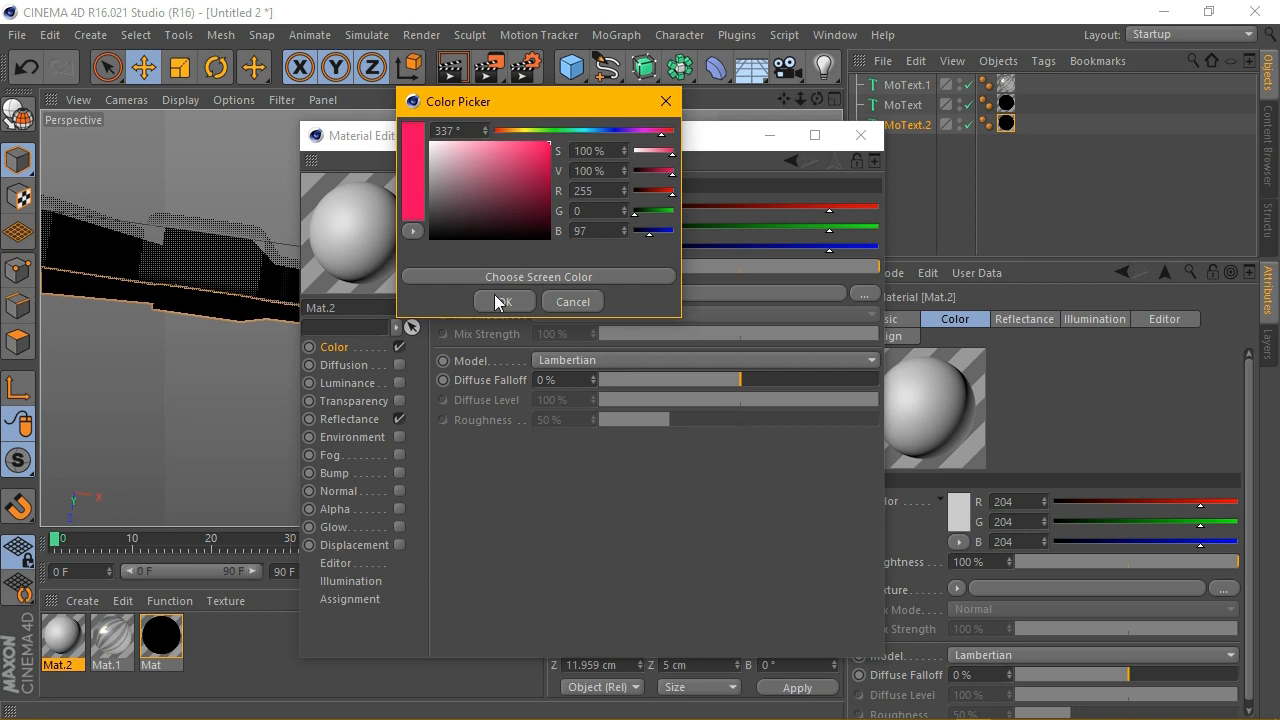
left_click(495, 296)
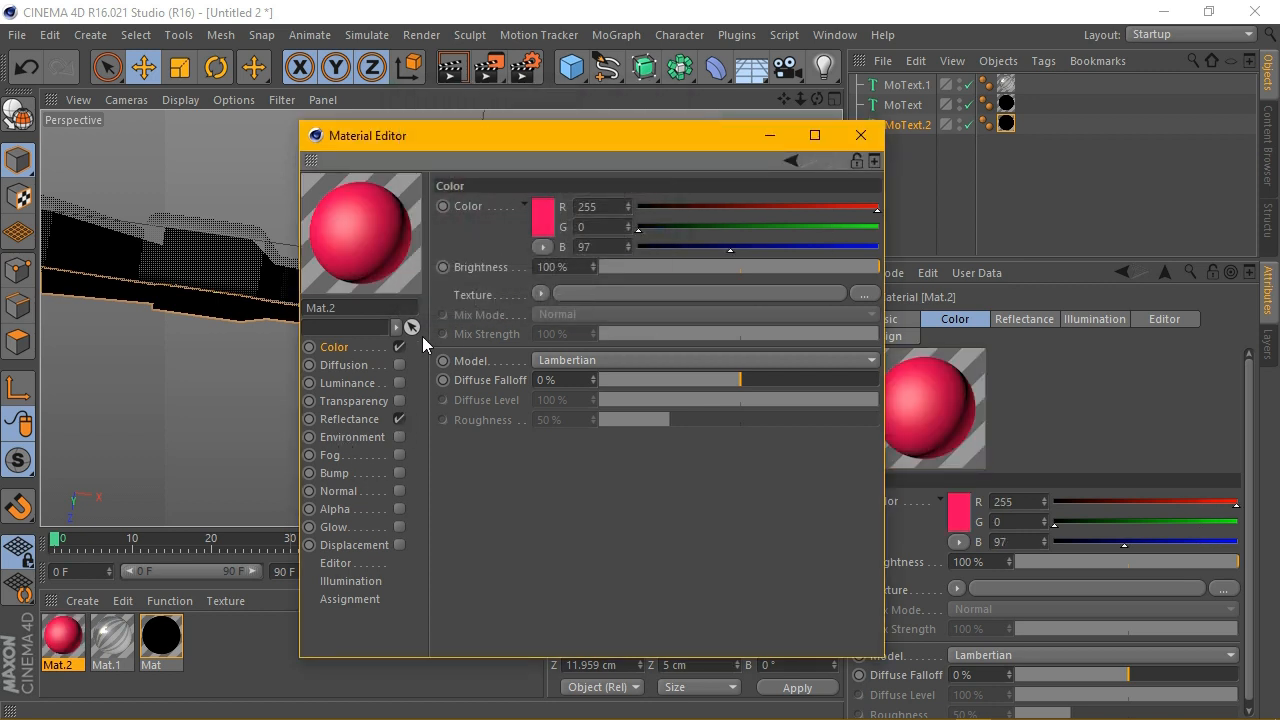
Step: Enable Luminance on the pink material and copy the material's base color into the luminance color
right_click(470, 208)
left_click(528, 285)
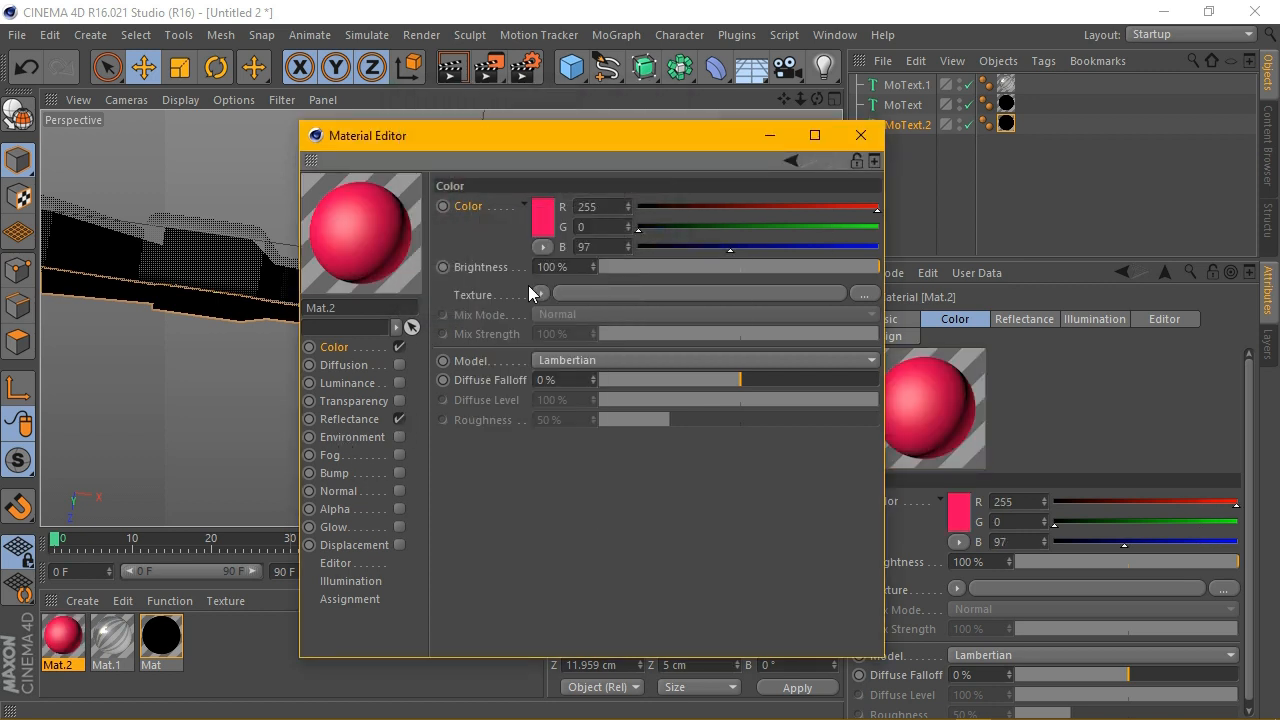
left_click(401, 381)
right_click(467, 206)
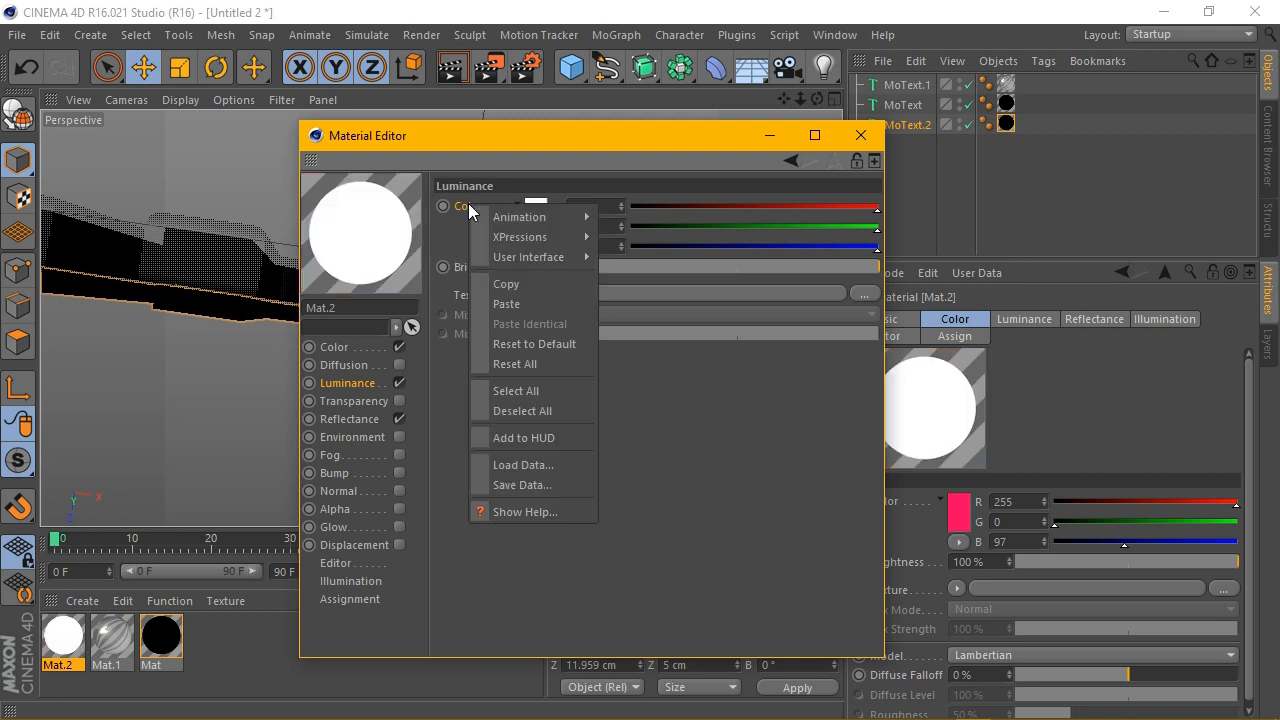
left_click(533, 302)
Step: Add a GGX reflectance layer to the pink material with Additive attenuation and 5% reflection strength
left_click(362, 420)
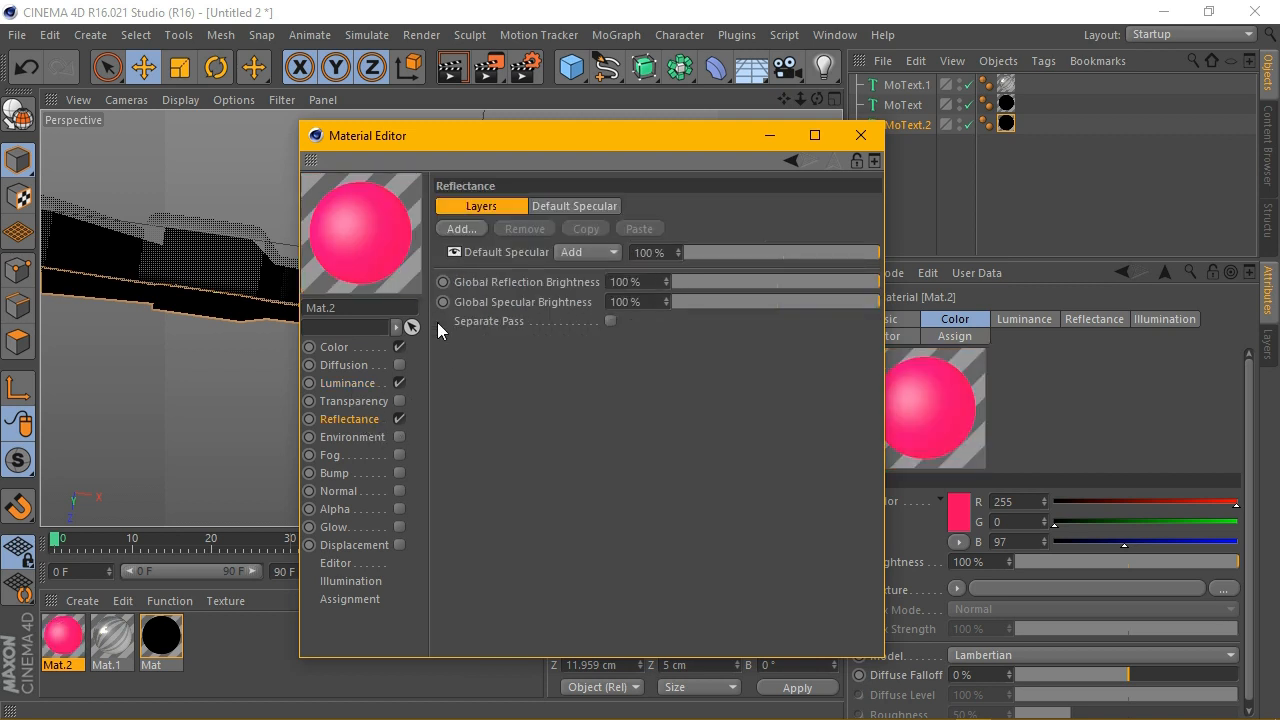
left_click(462, 229)
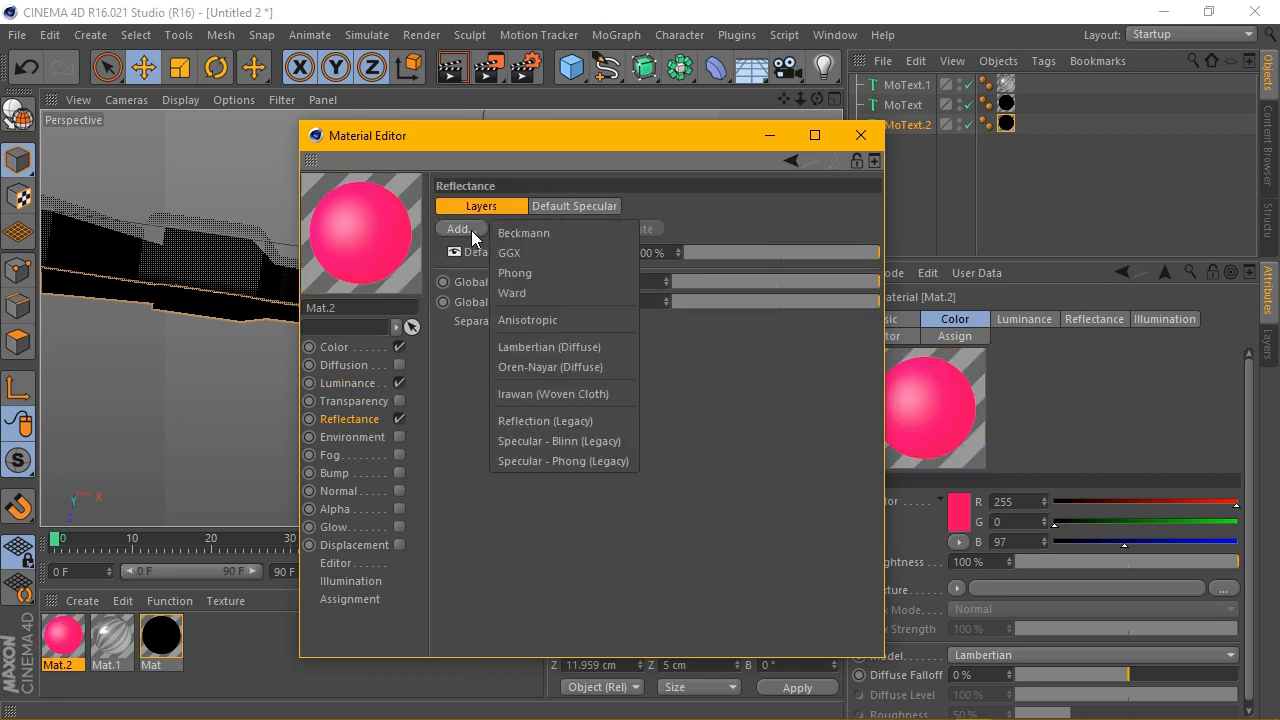
left_click(537, 250)
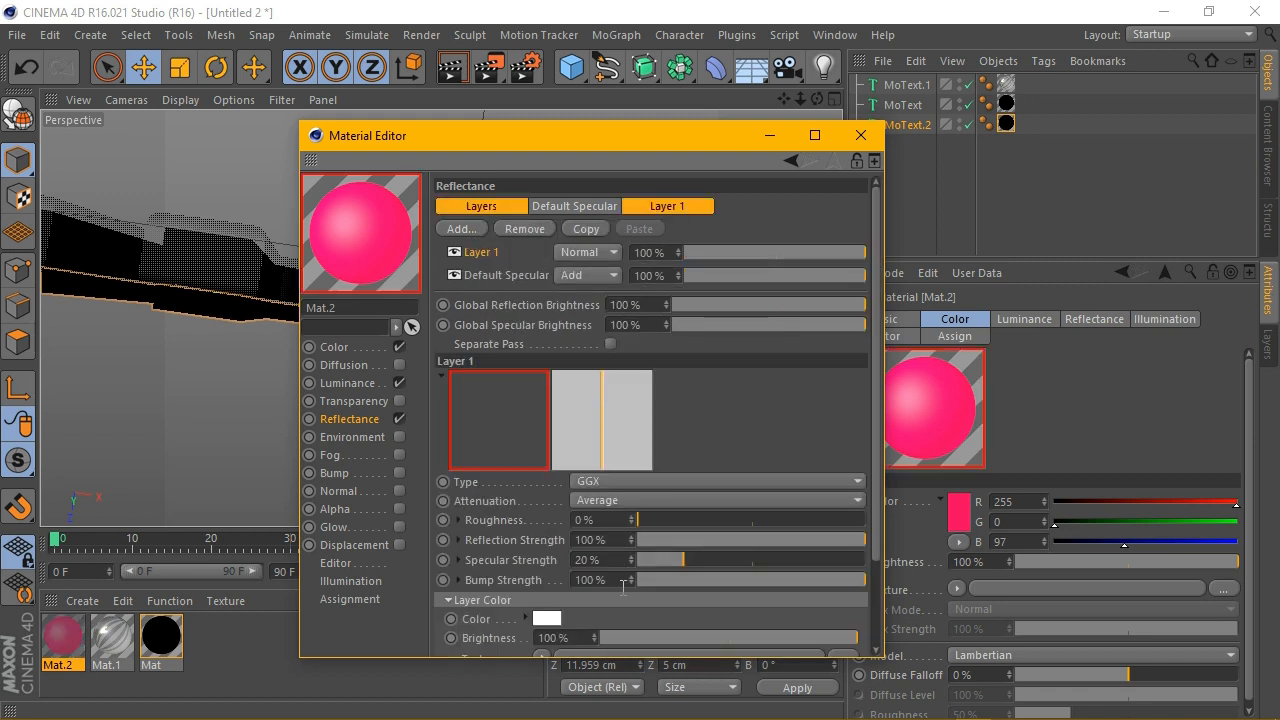
left_click(621, 502)
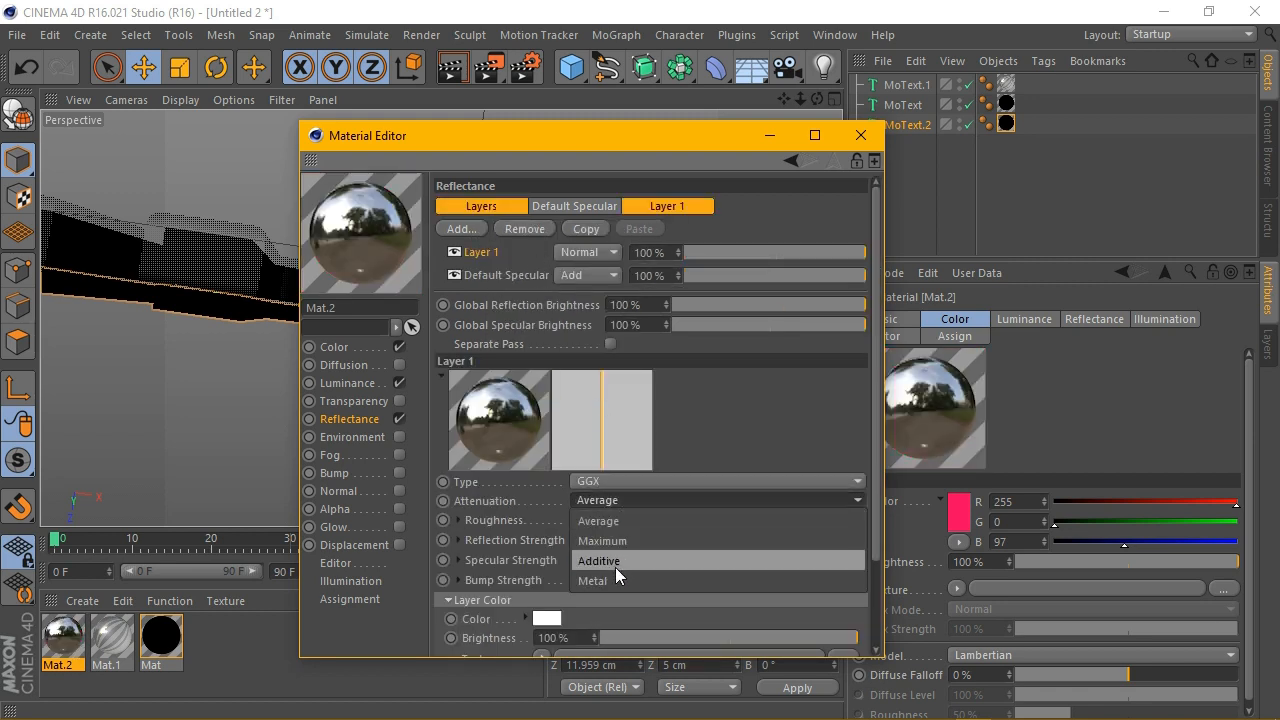
left_click(605, 580)
left_click(620, 502)
left_click(613, 560)
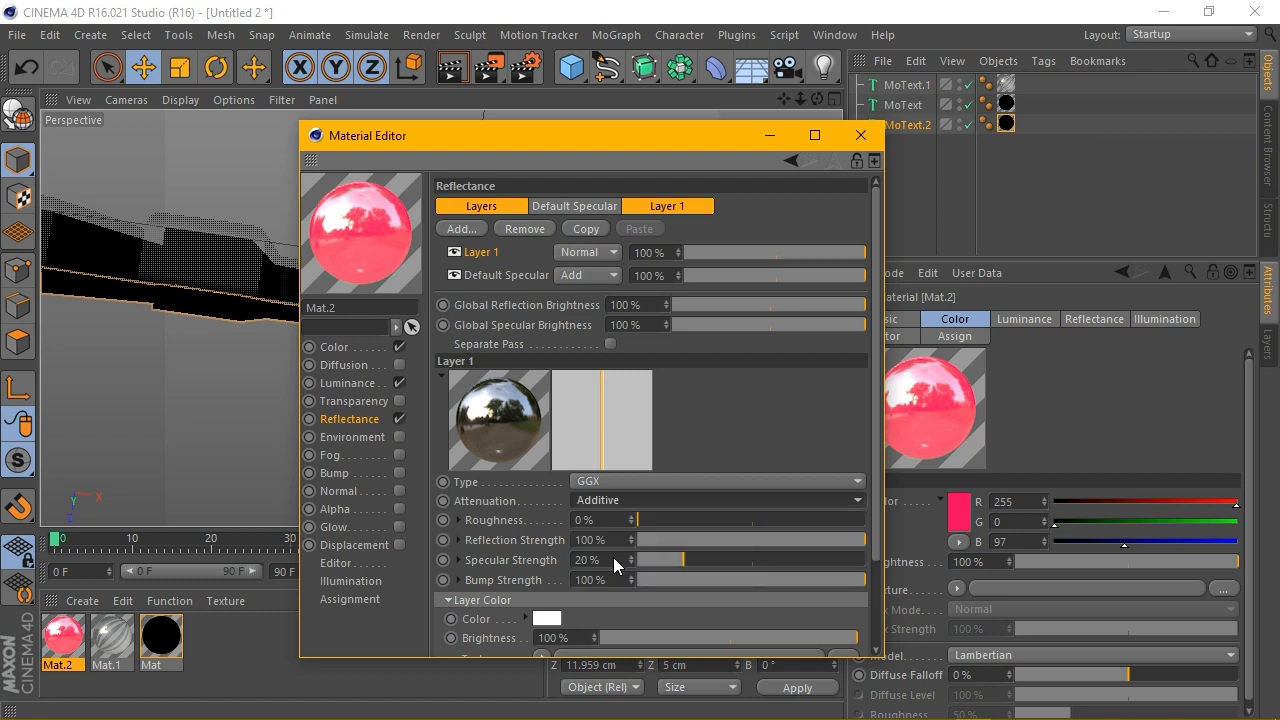
left_click(590, 540)
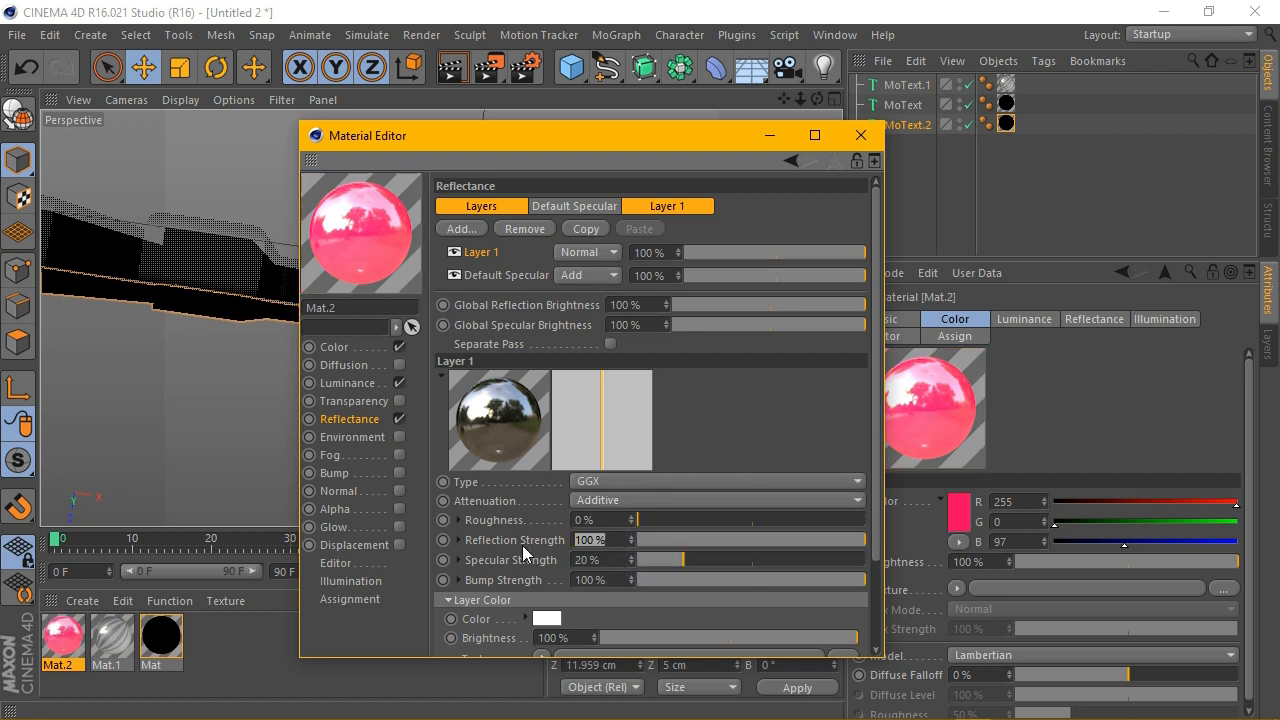
type("5")
key("Return")
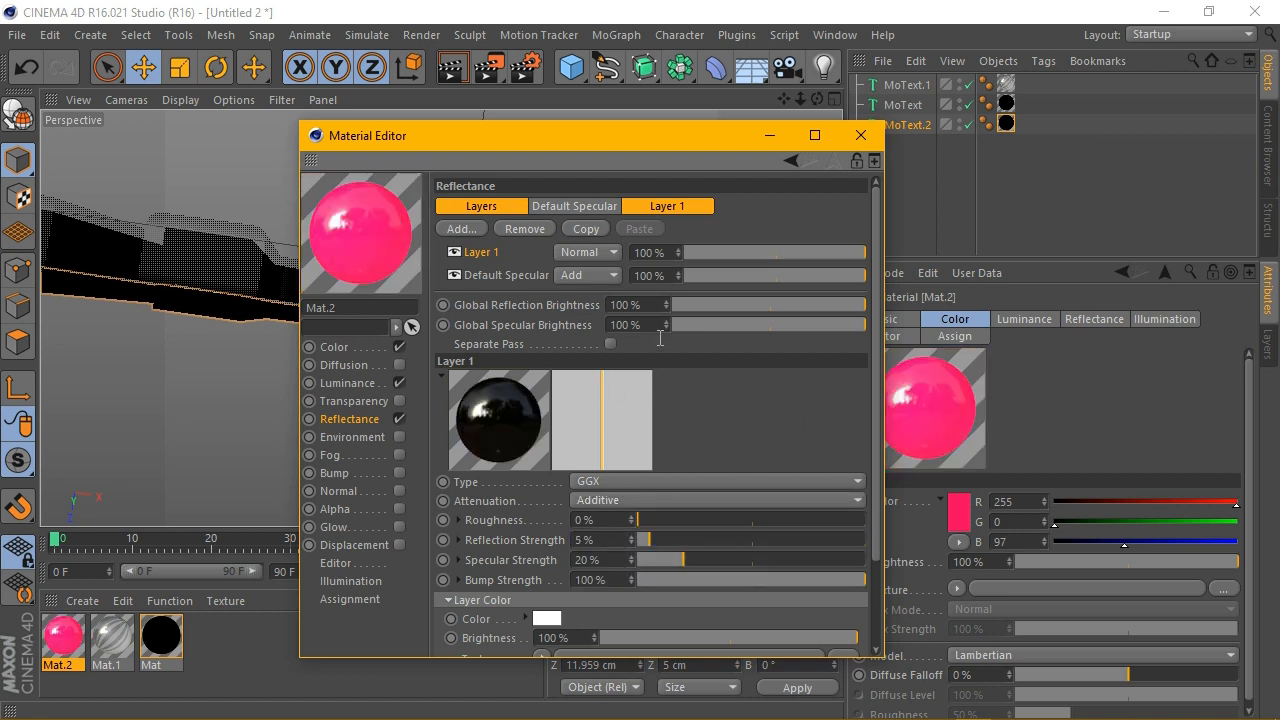
Step: Enable Glow on the pink material with 100% outer strength and a 9 cm radius
left_click(399, 527)
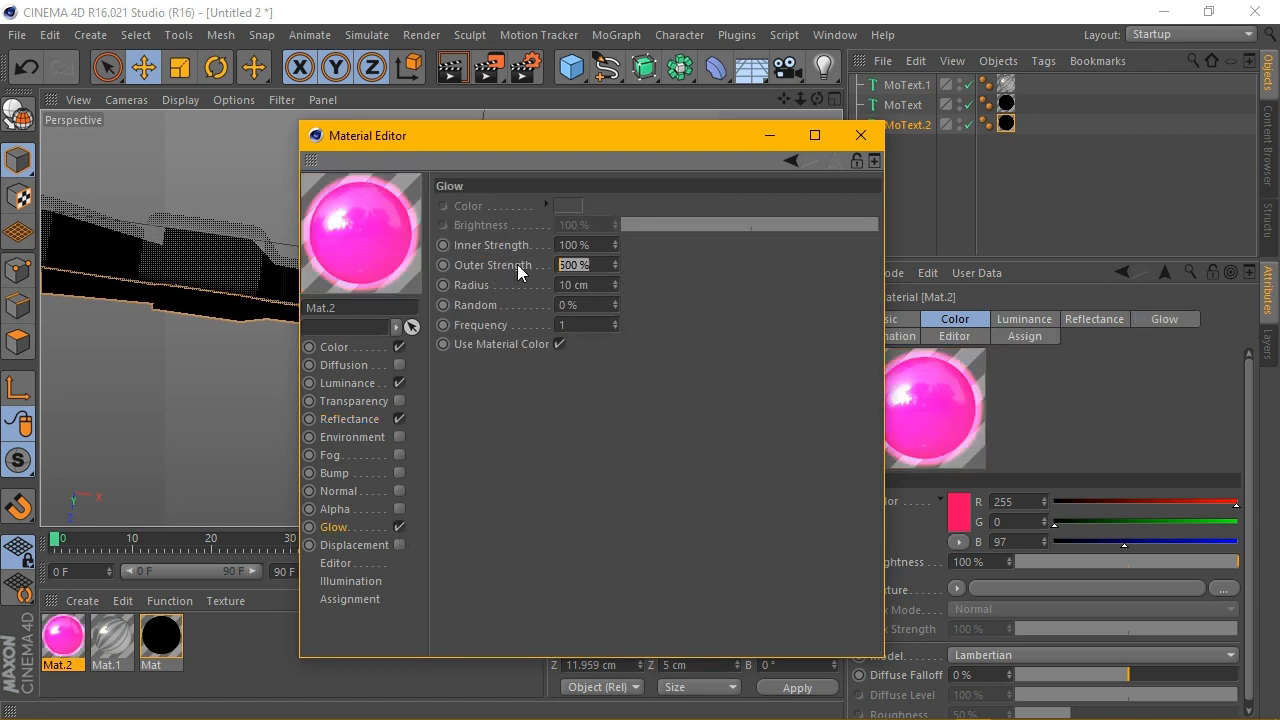
type("100")
key("Return")
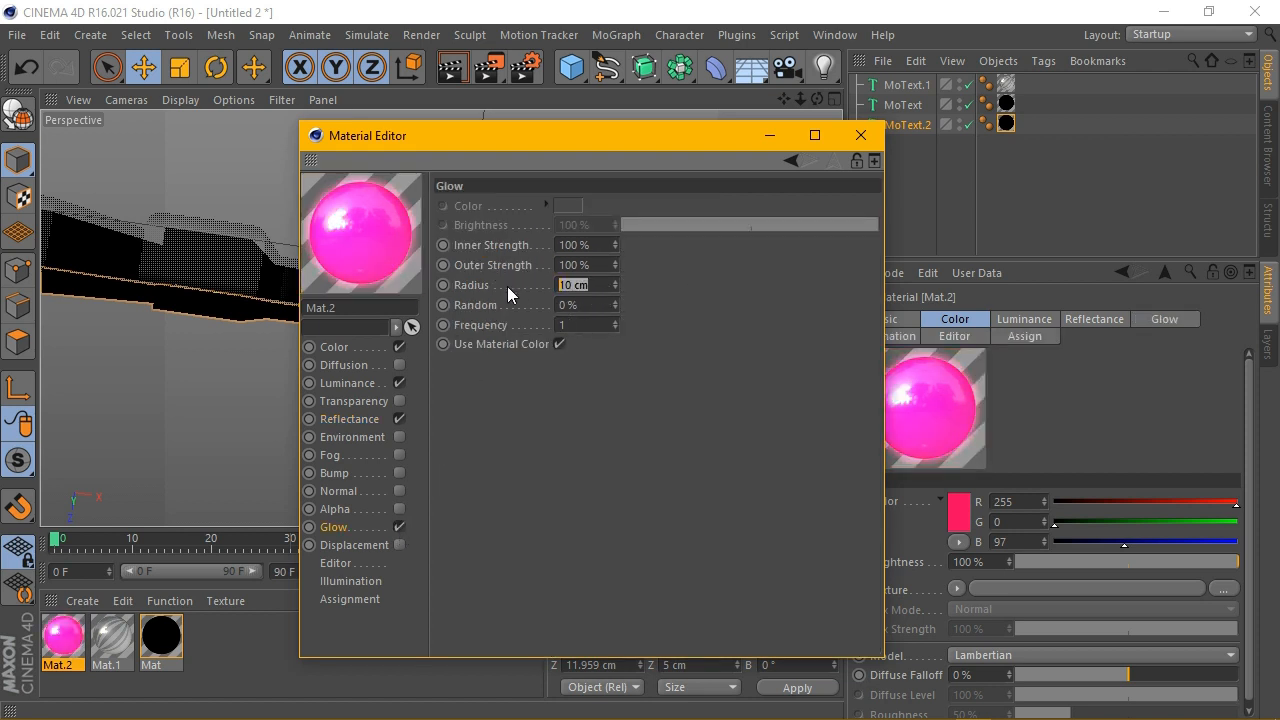
type("9")
key("Return")
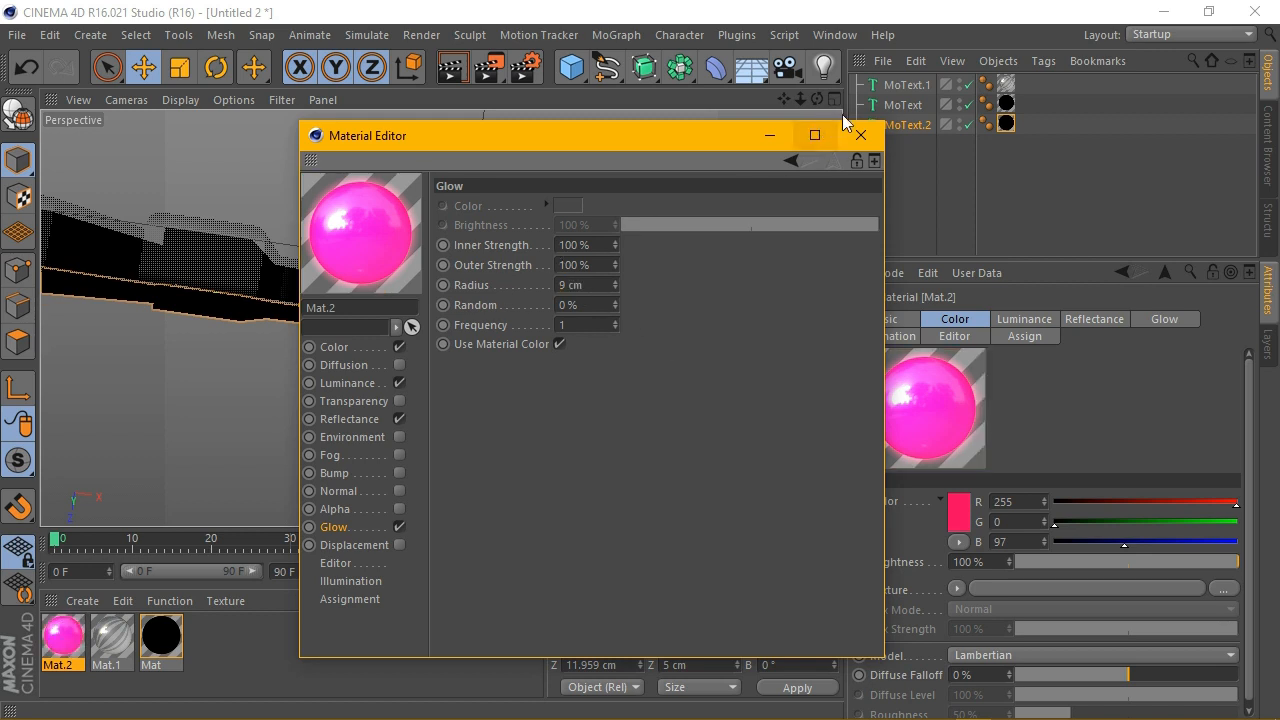
Step: Turn off Use Material Color for the glow, give it a saturated pink color, and close the material editor
left_click(559, 344)
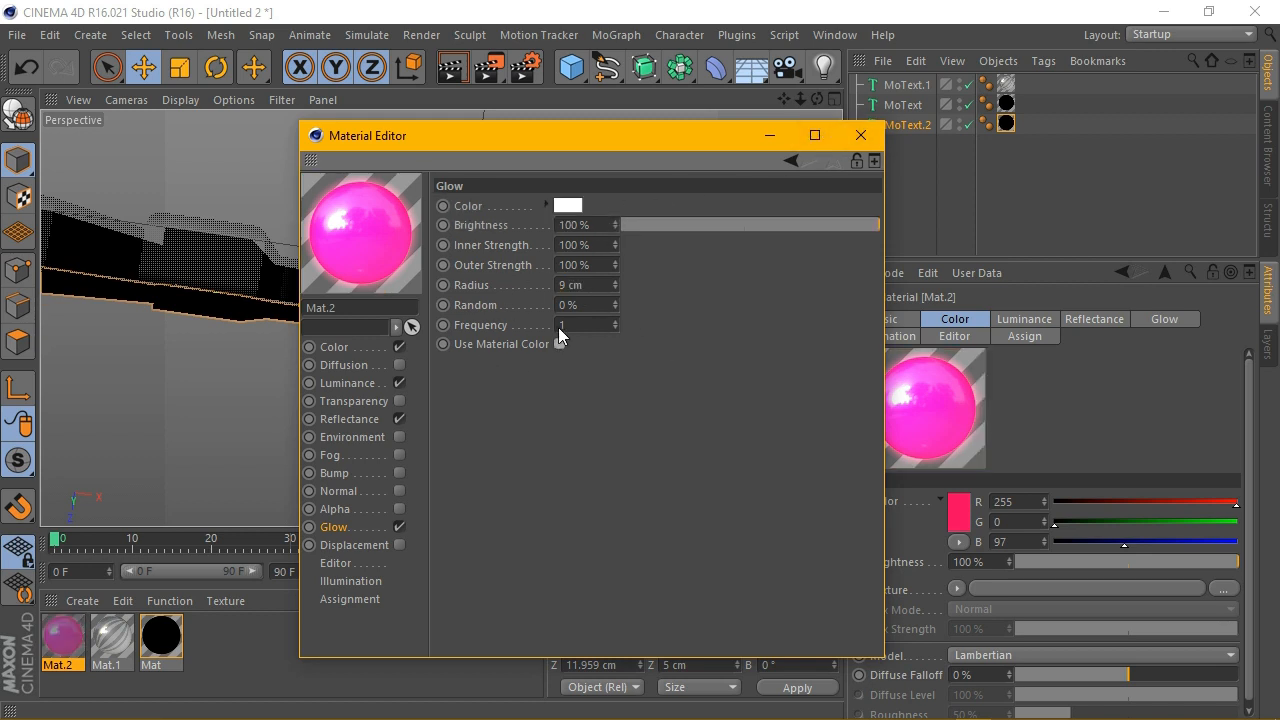
left_click(568, 205)
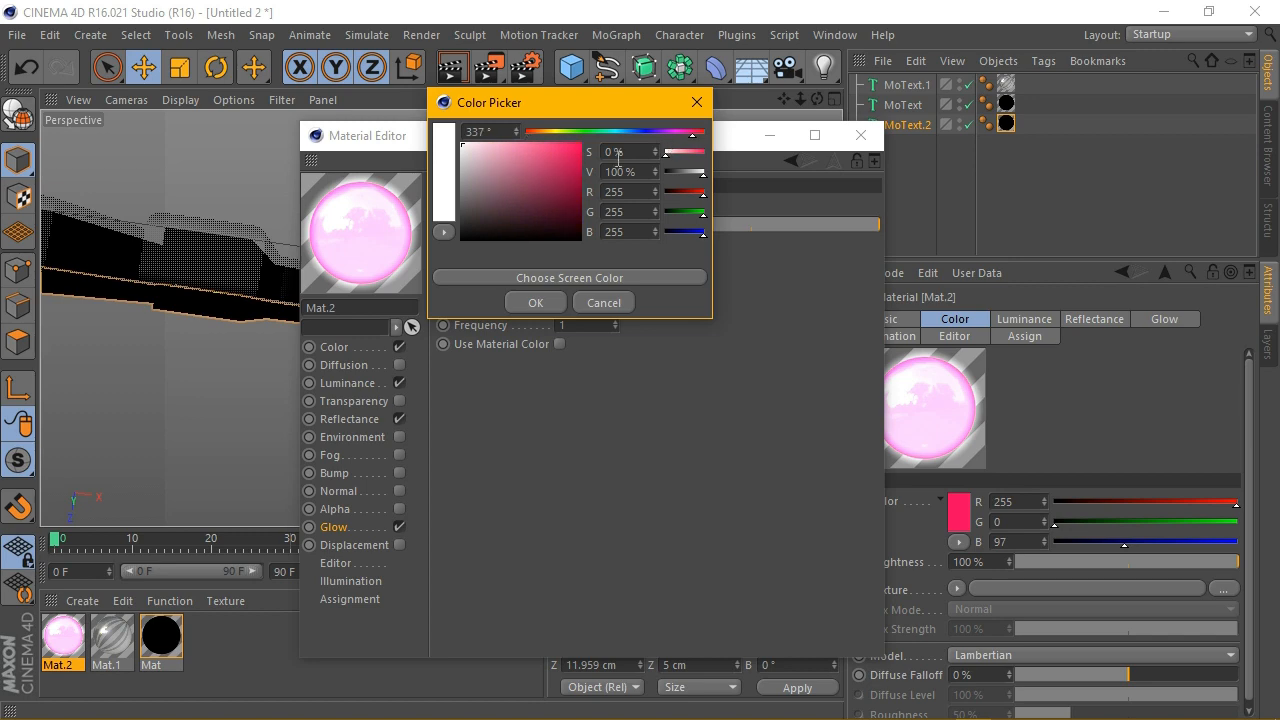
left_click(532, 142)
left_click(535, 303)
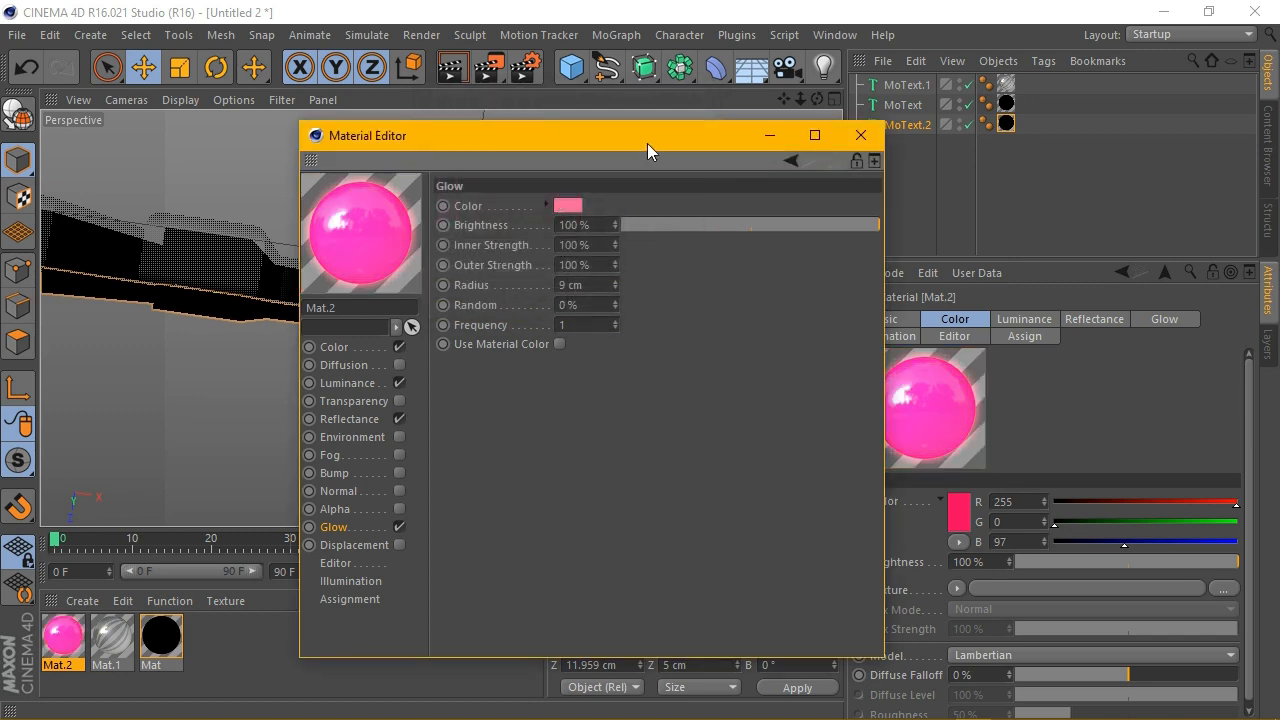
left_click(569, 205)
left_click(555, 149)
left_click(535, 302)
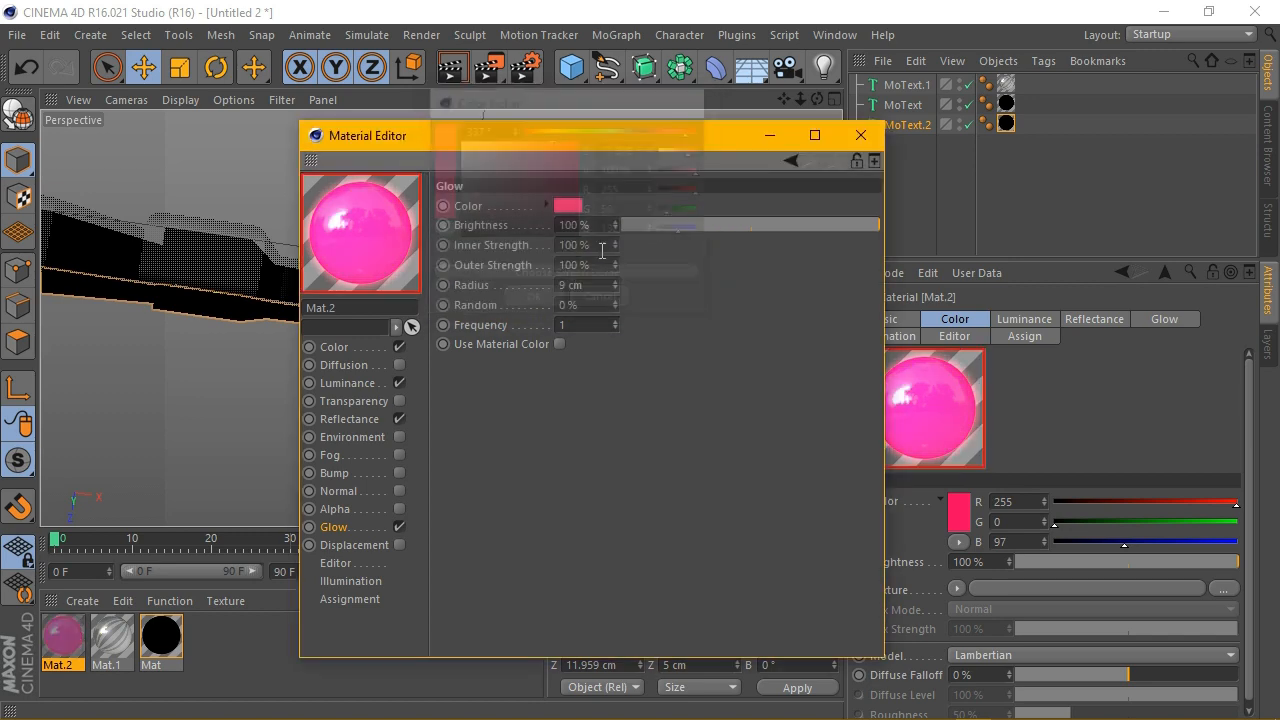
left_click(860, 135)
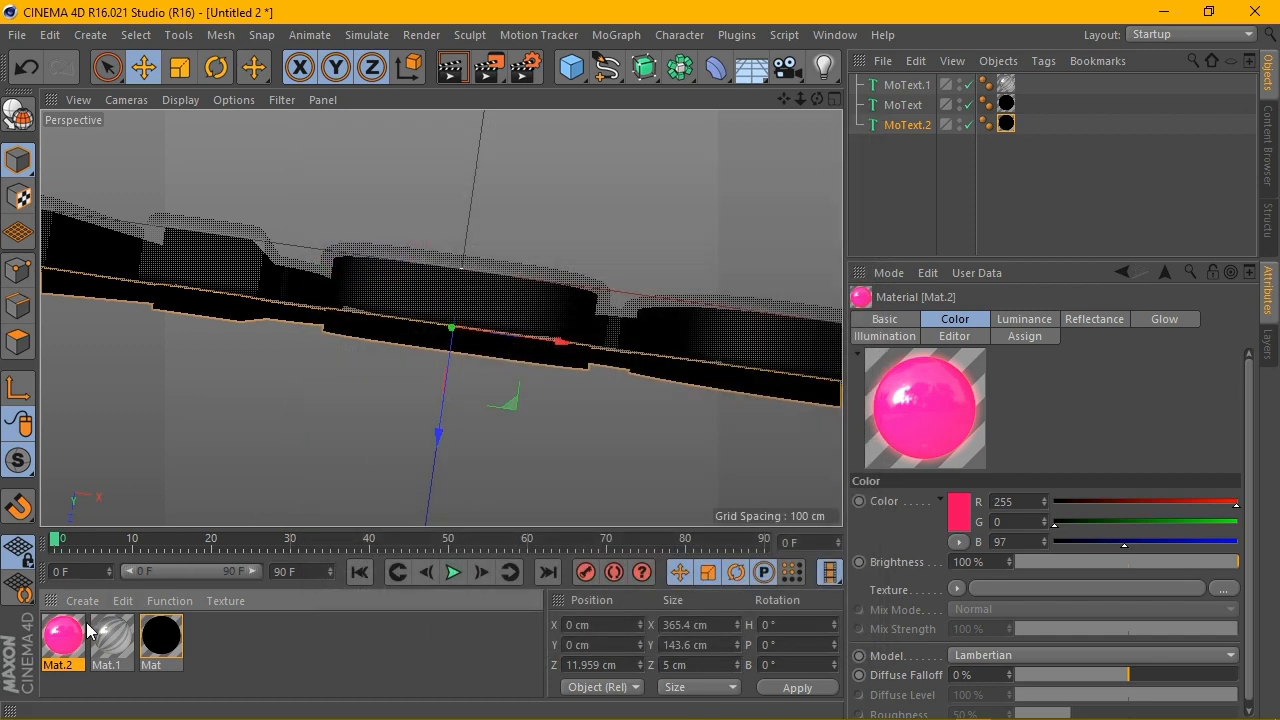
Step: Apply the pink glowing material to MoText.2 in place of the black one and render the view
left_click_drag(1008, 130, 1006, 124)
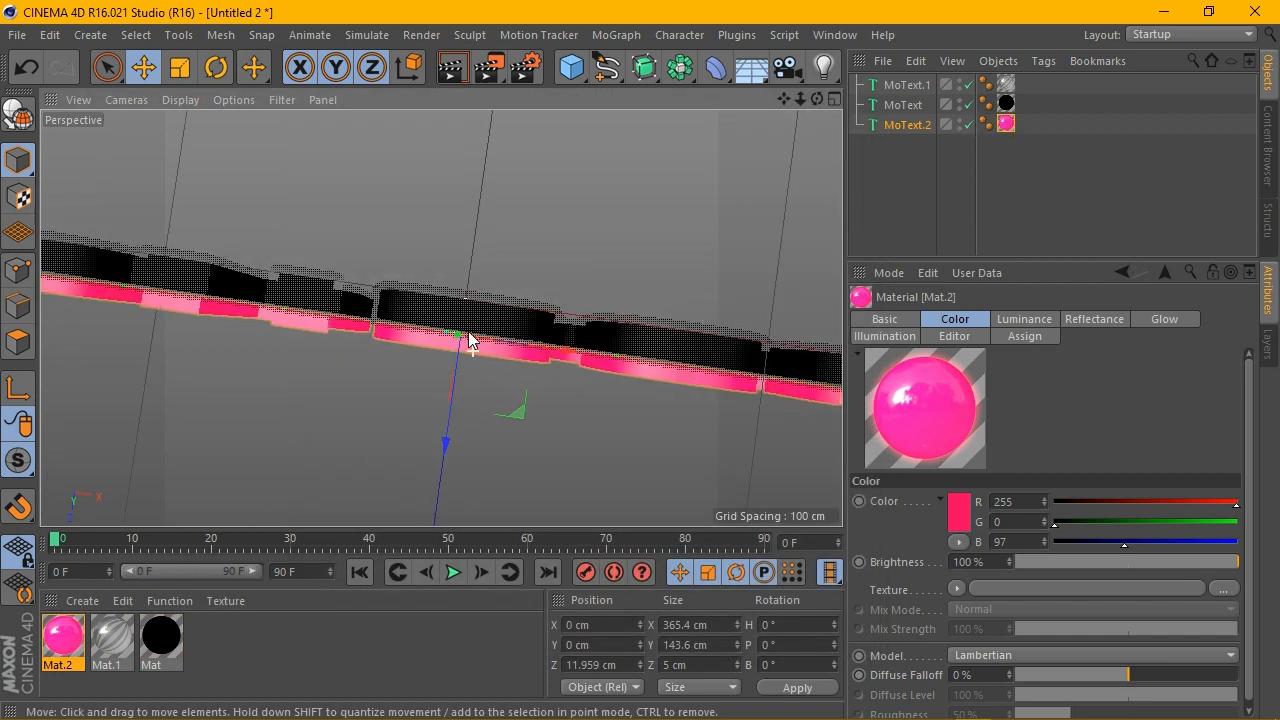
left_click_drag(815, 98, 780, 130)
left_click_drag(440, 318, 604, 222, "alt")
scroll(443, 305, "down", 5)
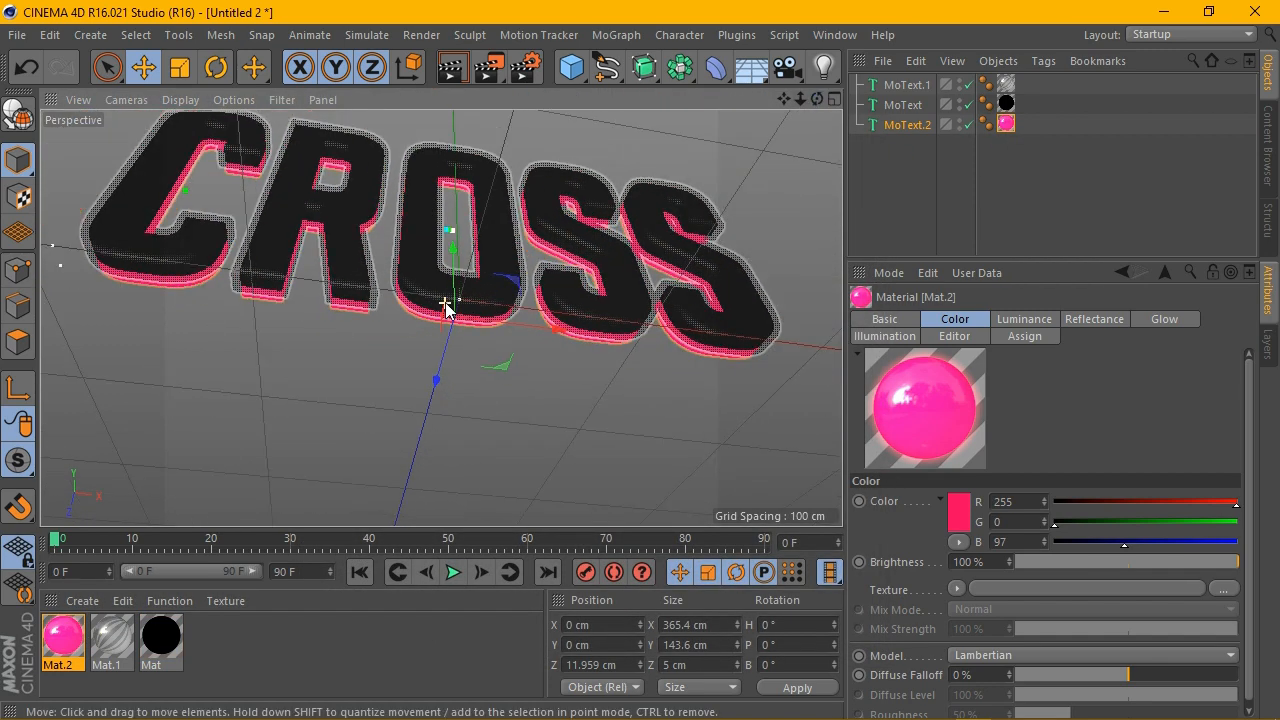
left_click(448, 68)
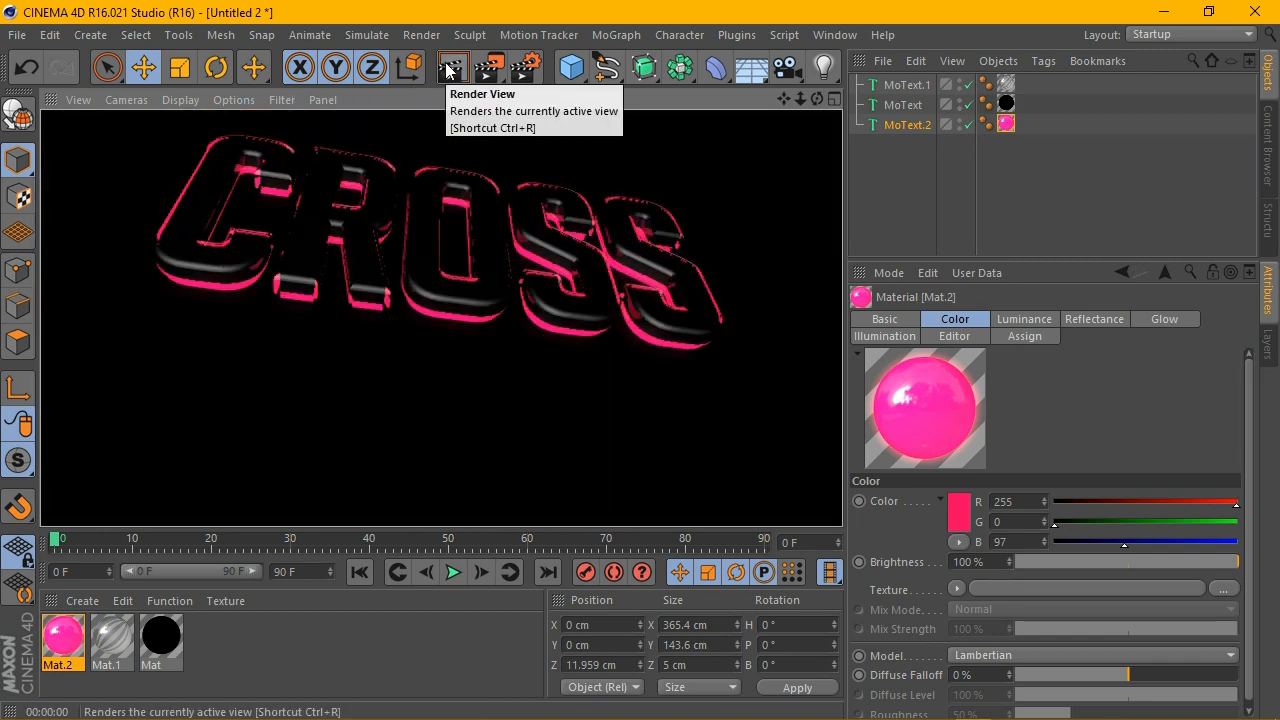
Step: Move the pink MoText.2 layer slightly forward along Z to about 11.2 cm, against the black core
left_click_drag(441, 330, 443, 322, "alt")
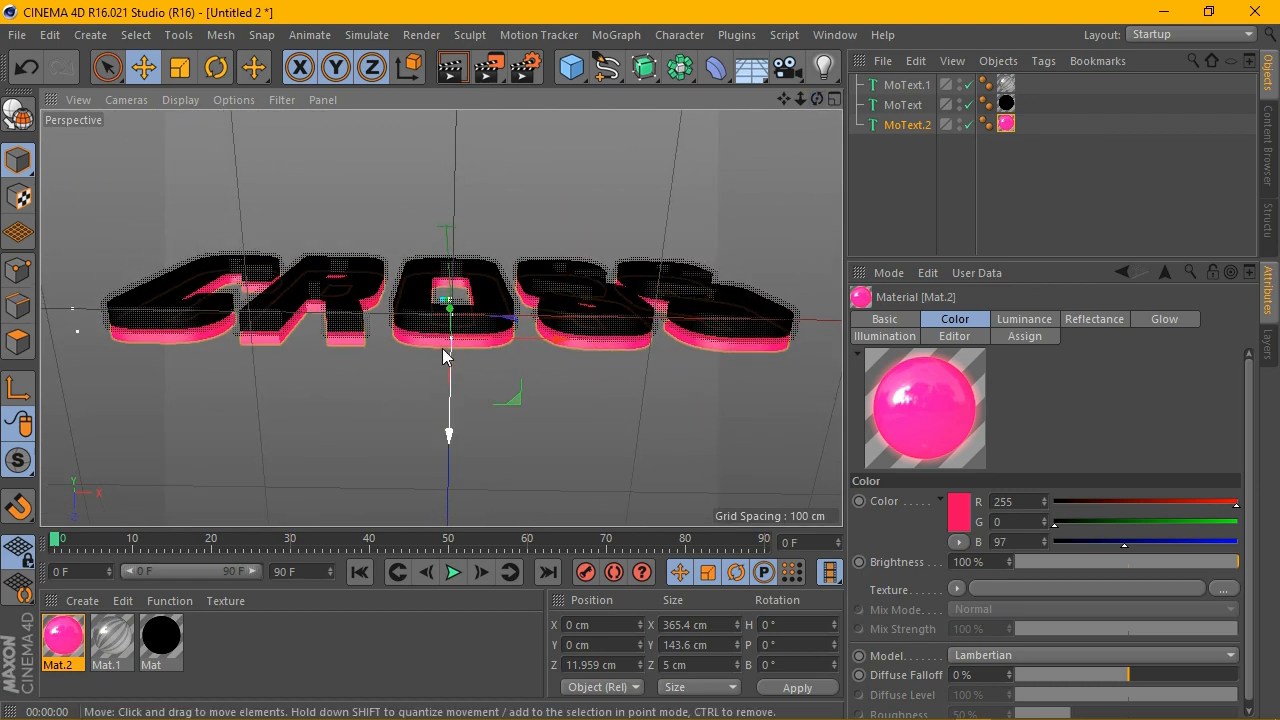
scroll(470, 365, "up", 6)
left_click_drag(815, 101, 815, 90)
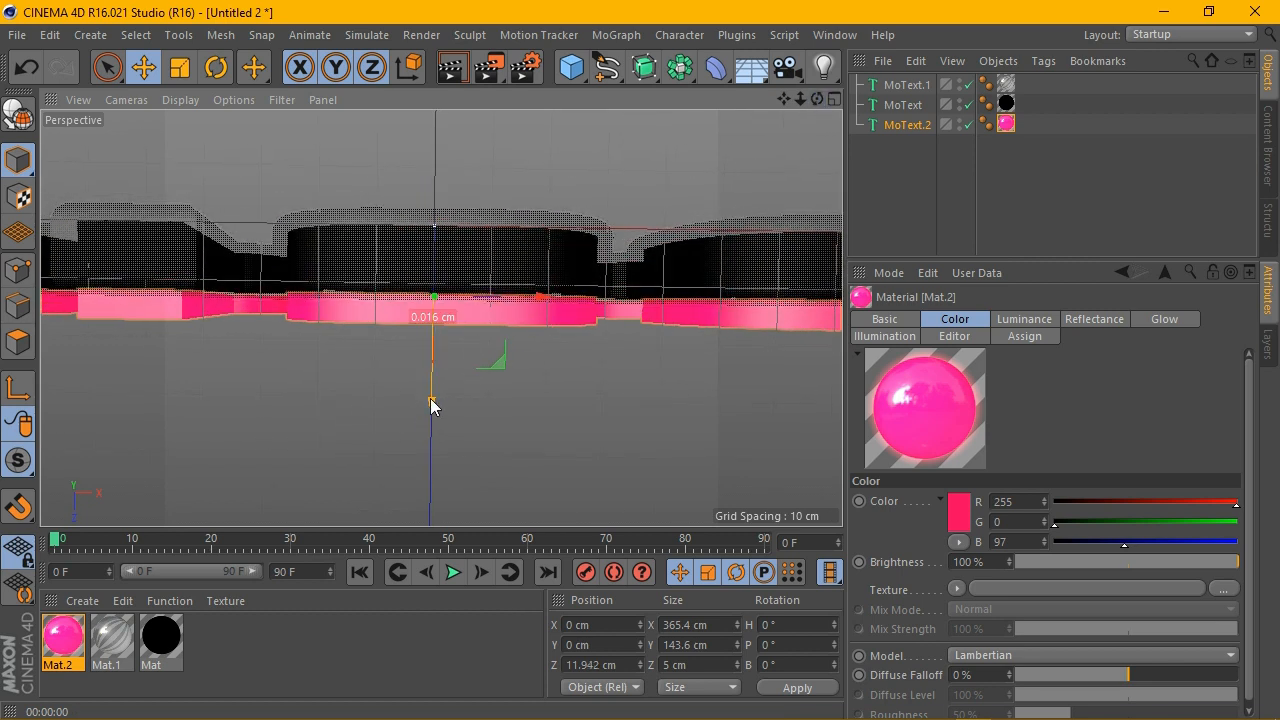
left_click_drag(432, 404, 432, 402)
Step: Duplicate the pink MoText.2 layer by copying and pasting it in the object list
left_click(897, 121)
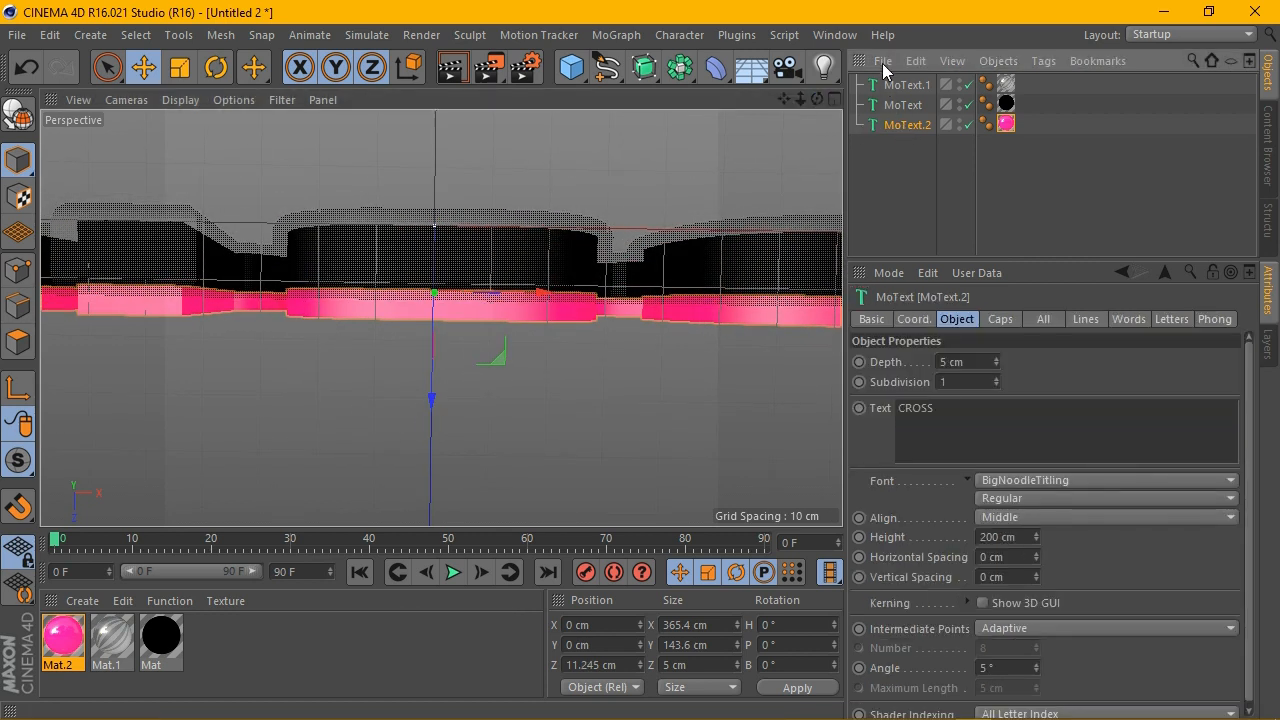
left_click(882, 61)
mouse_move(915, 61)
left_click(965, 157)
left_click(915, 61)
left_click(969, 178)
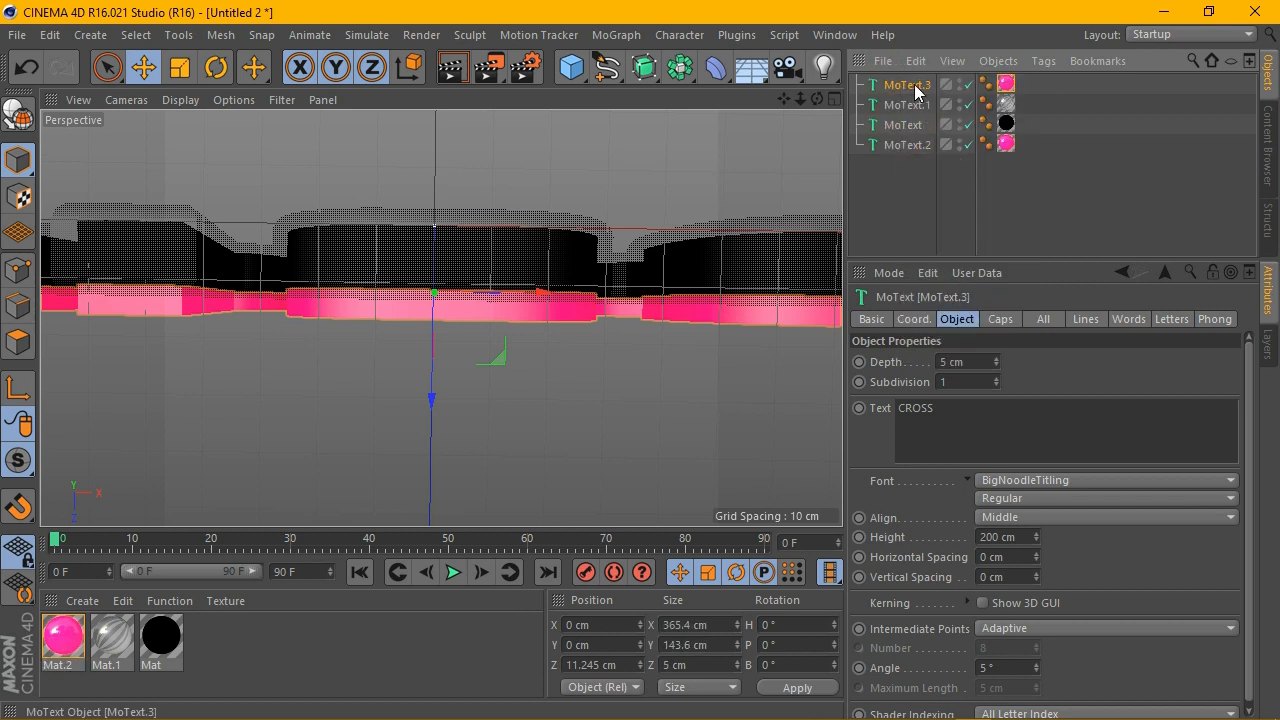
Step: Place the copy last in the object list at a Z position of about 16.8 cm and give it the black material
left_click_drag(931, 181, 888, 170)
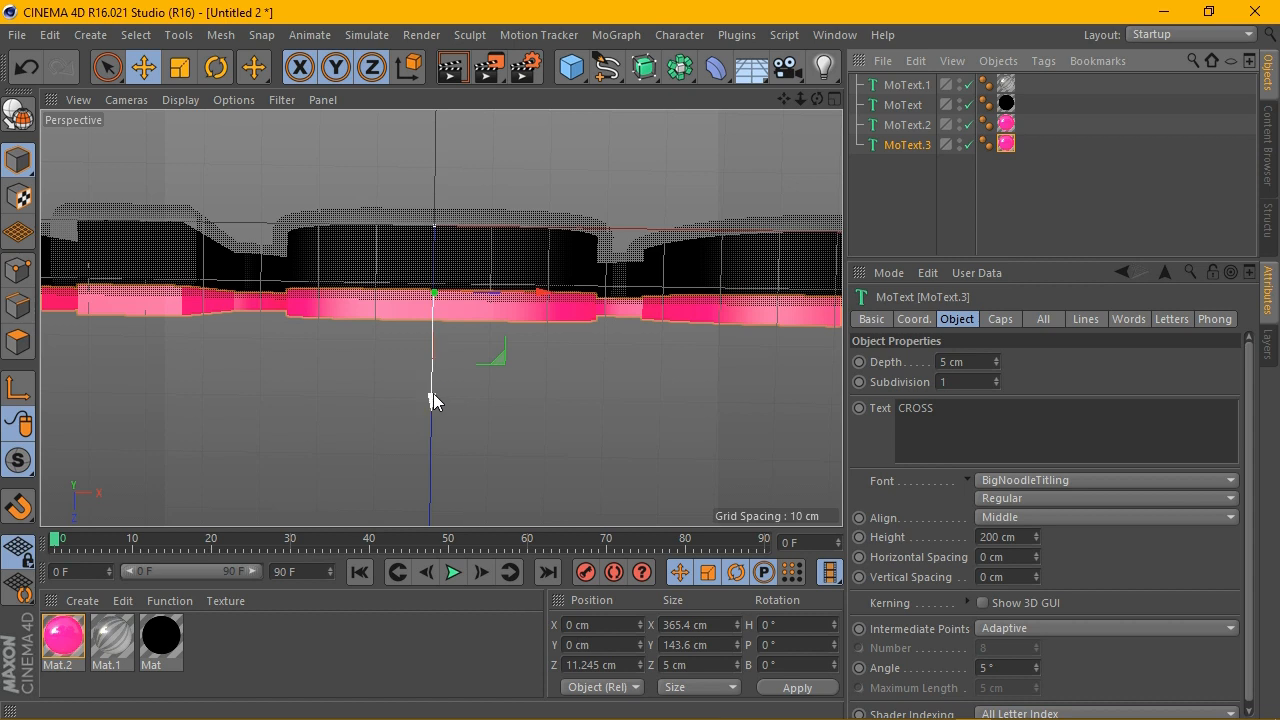
left_click_drag(433, 393, 443, 425)
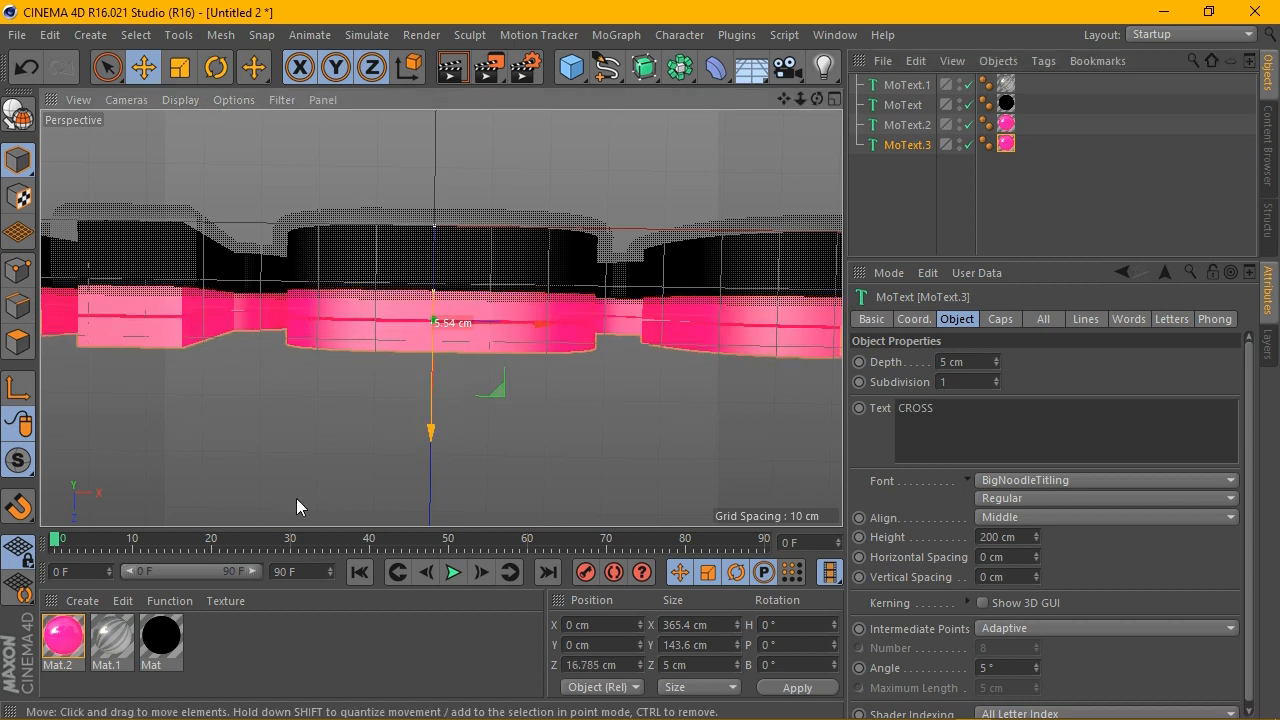
left_click_drag(171, 624, 969, 187)
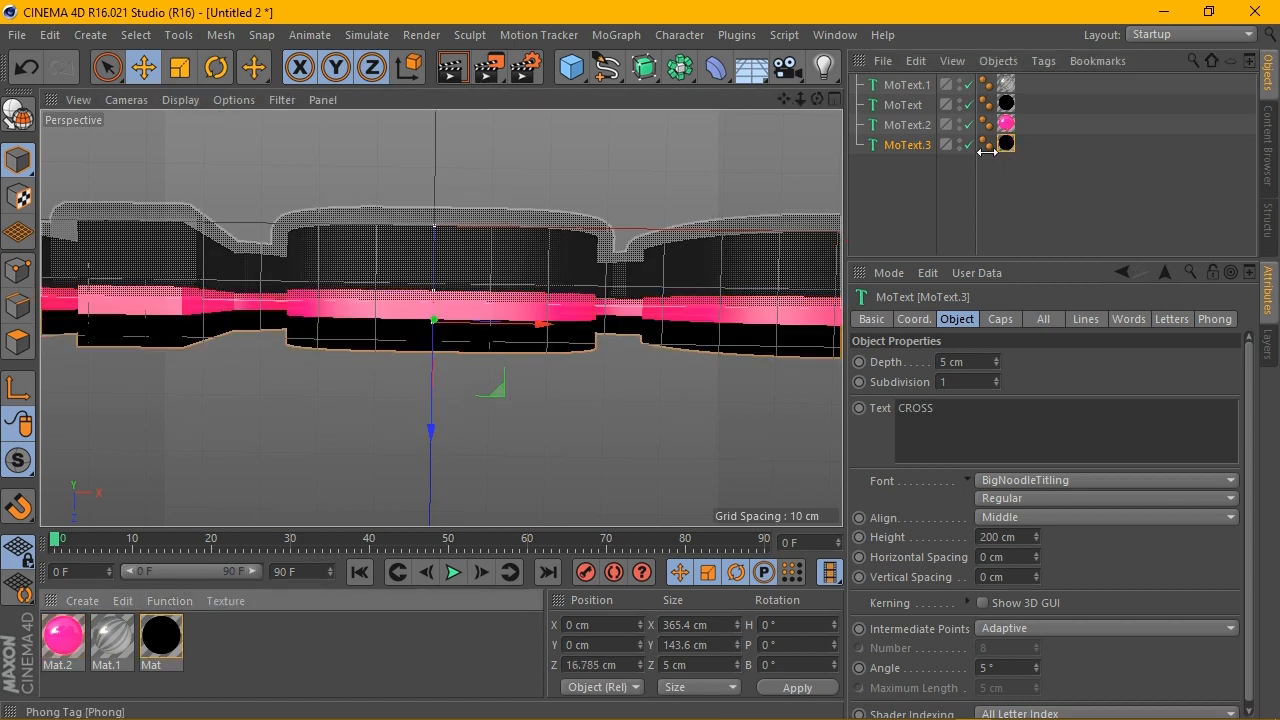
Step: Duplicate MoText.2 again, list the copy last, and move it back along Z to about 22.4 cm
left_click(906, 125)
left_click(915, 61)
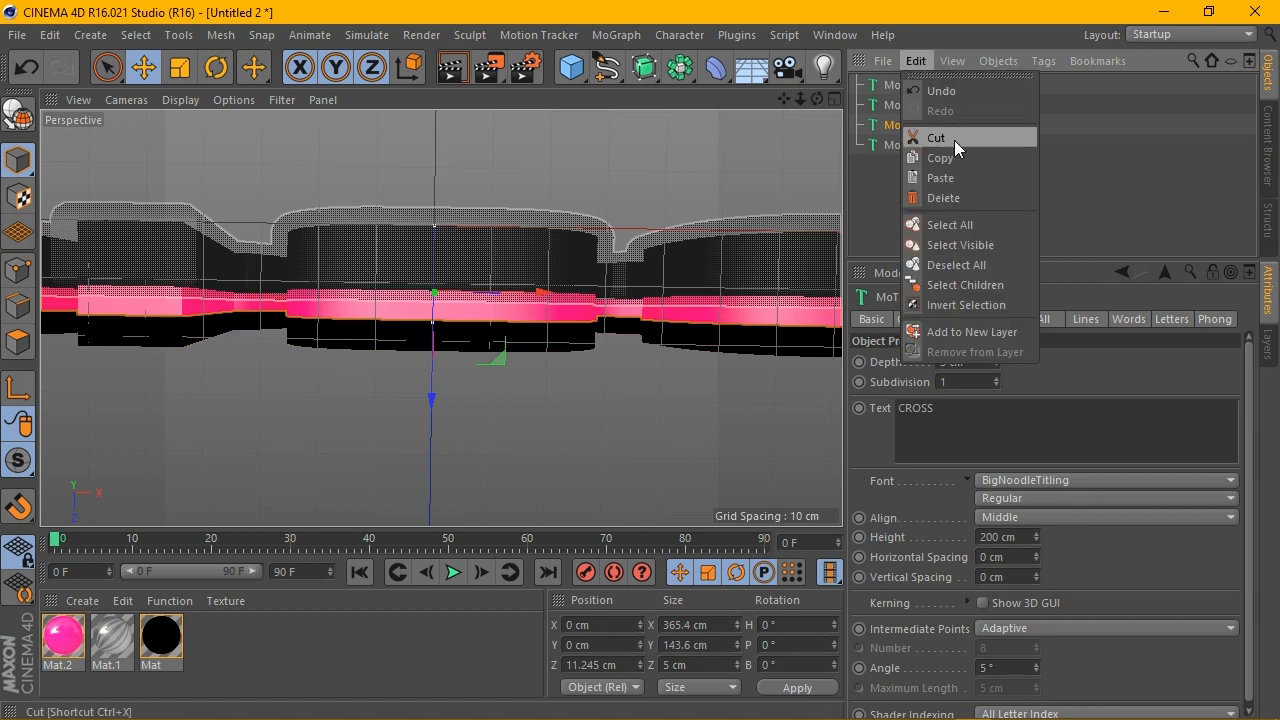
left_click(917, 64)
left_click(917, 64)
left_click(954, 181)
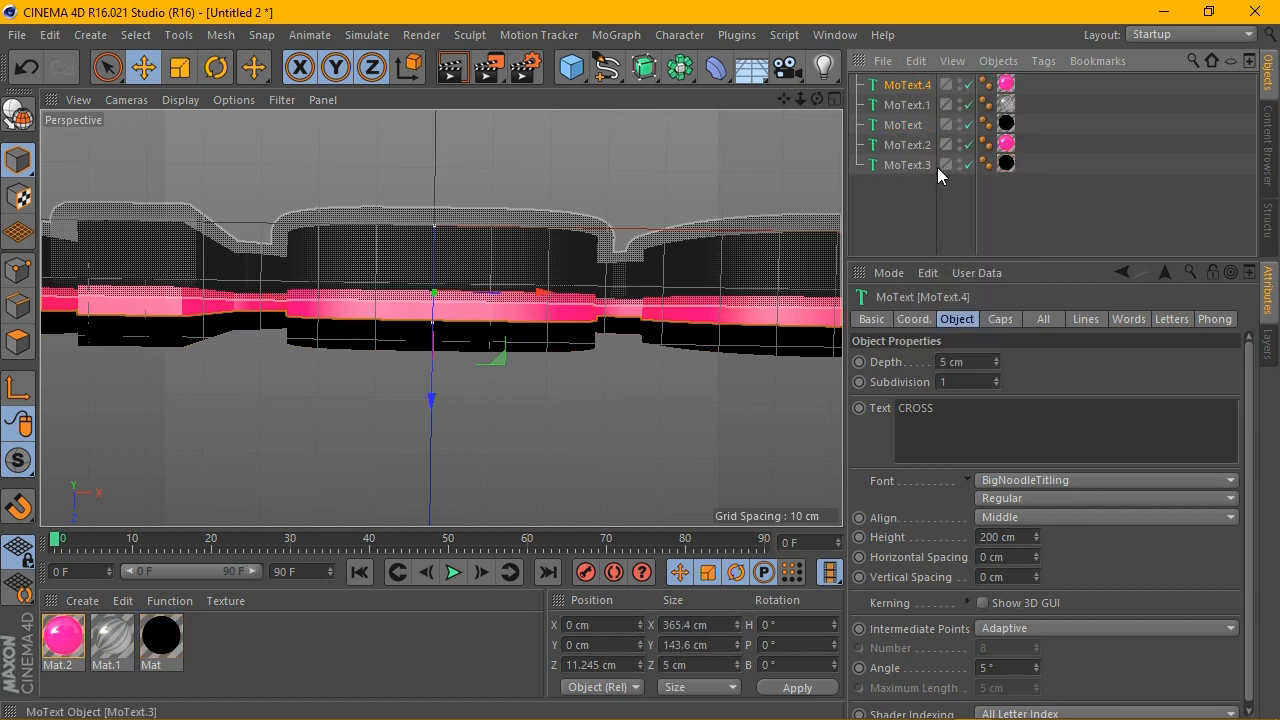
left_click_drag(930, 165, 930, 172)
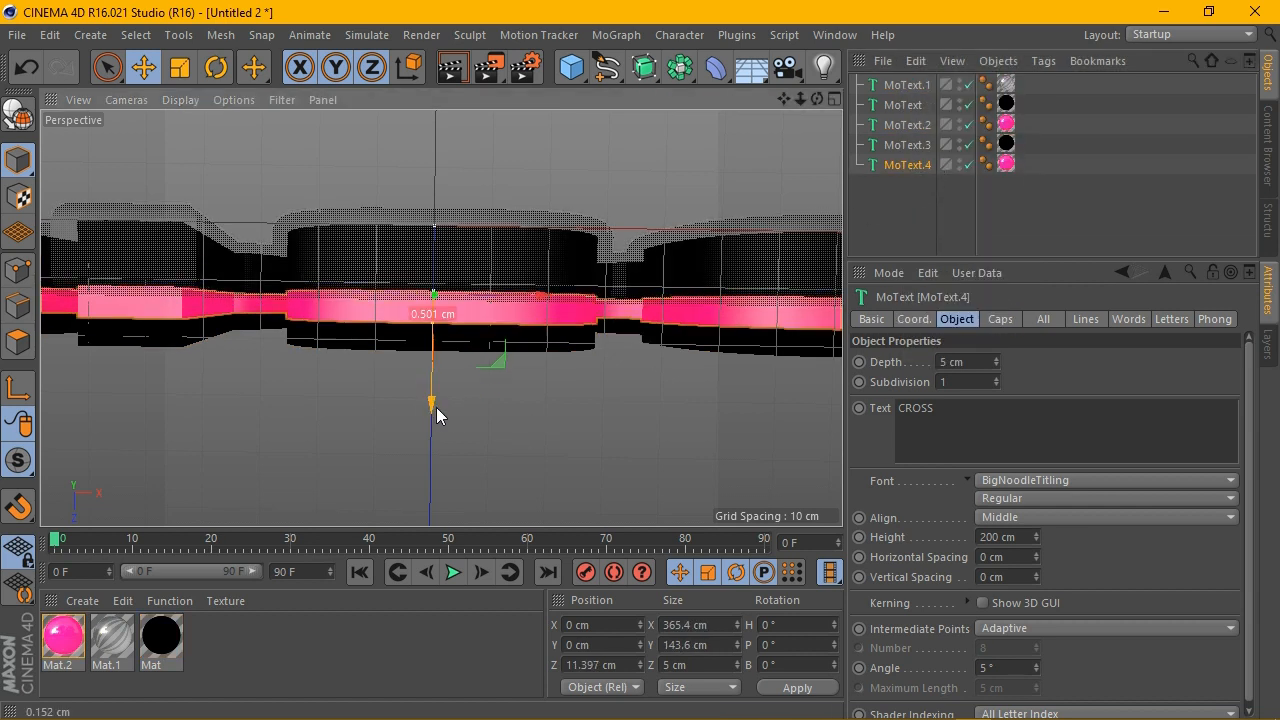
left_click_drag(433, 402, 448, 458)
Step: Render the layered CROSS text from an angled view to check the alternating pink and black layers
scroll(466, 323, "down", 8)
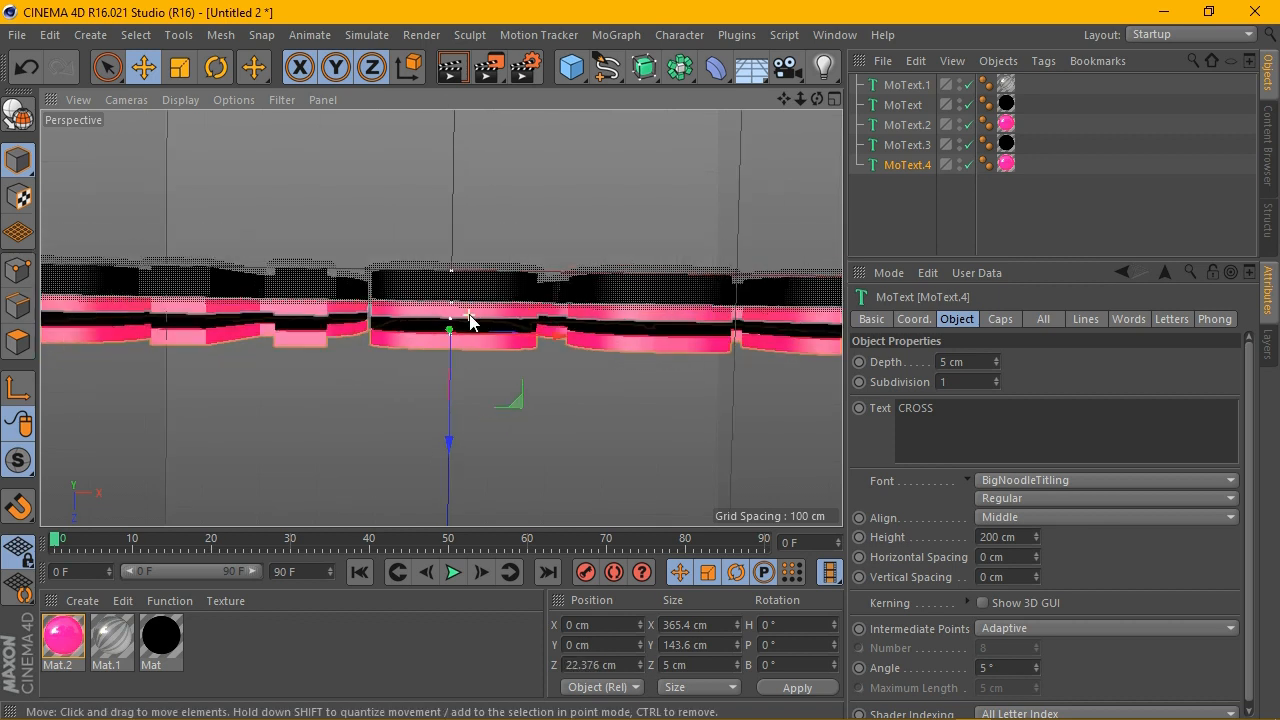
left_click_drag(811, 103, 559, 120)
scroll(485, 156, "up", 2)
scroll(334, 157, "up", 2)
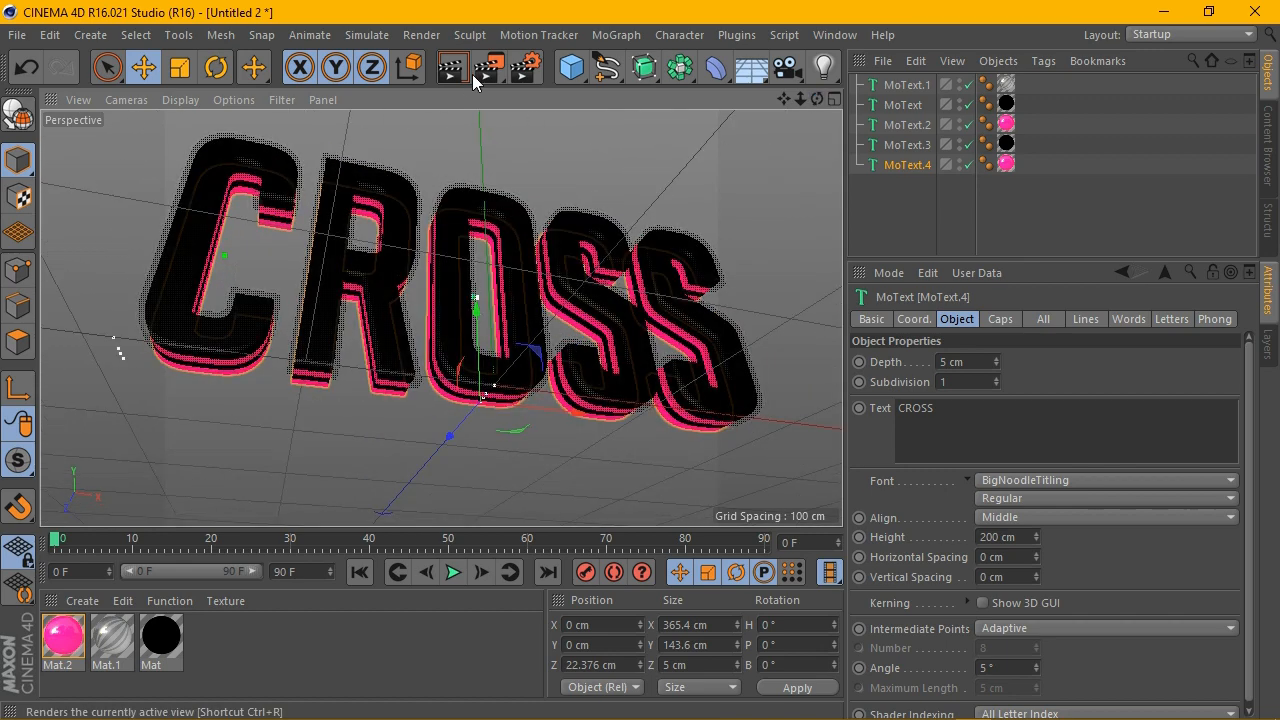
left_click(455, 69)
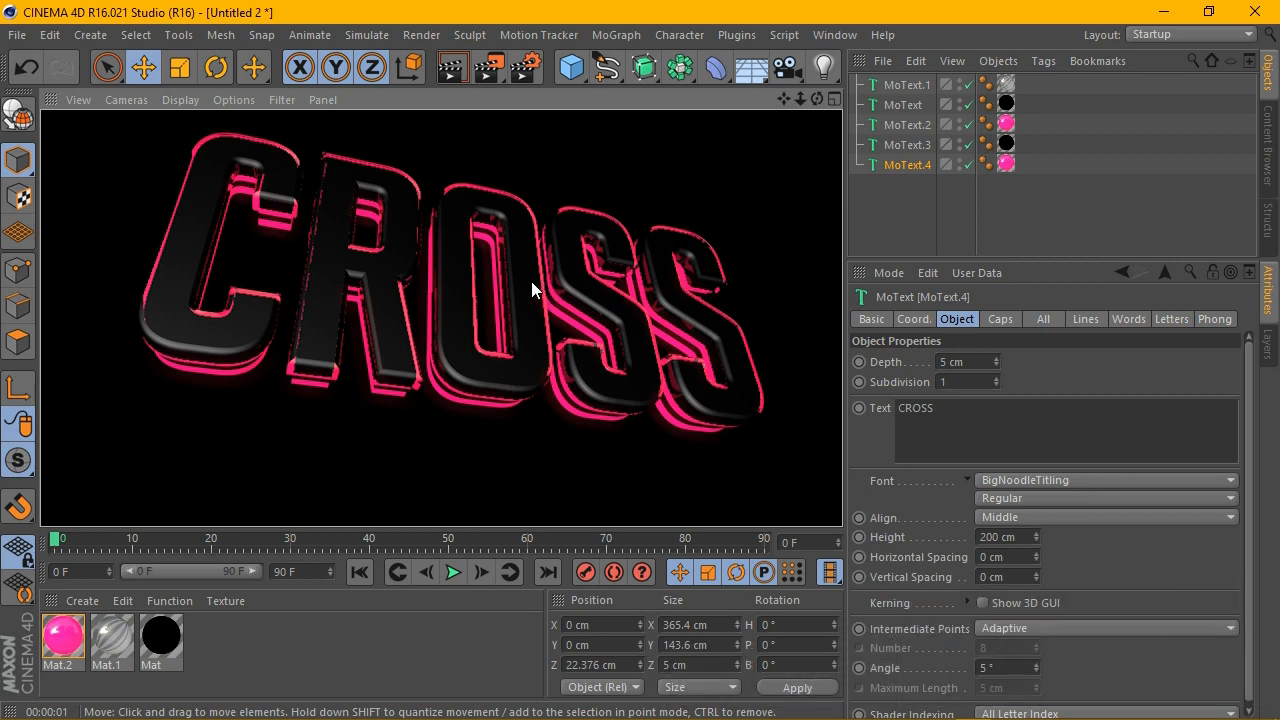
Step: Add a Sky object with a Compositing tag and turn off Seen by Camera in the tag
scroll(603, 265, "down", 2)
left_click(775, 80)
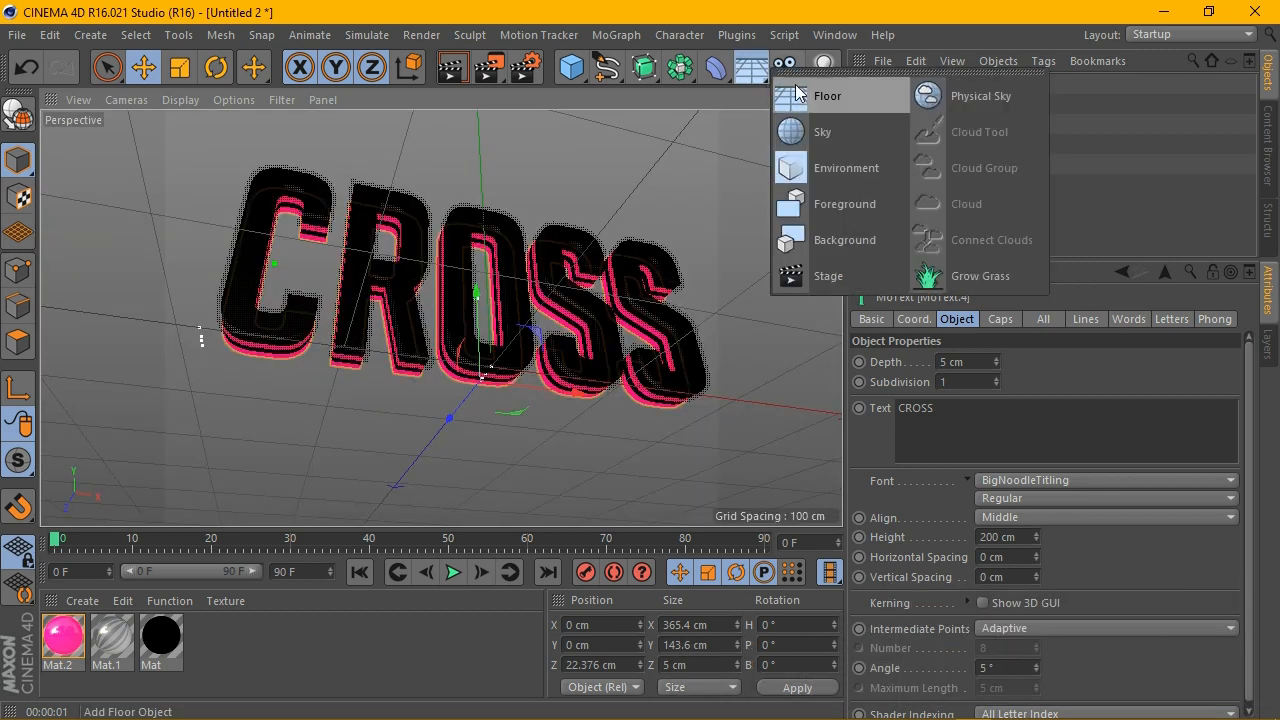
left_click(835, 130)
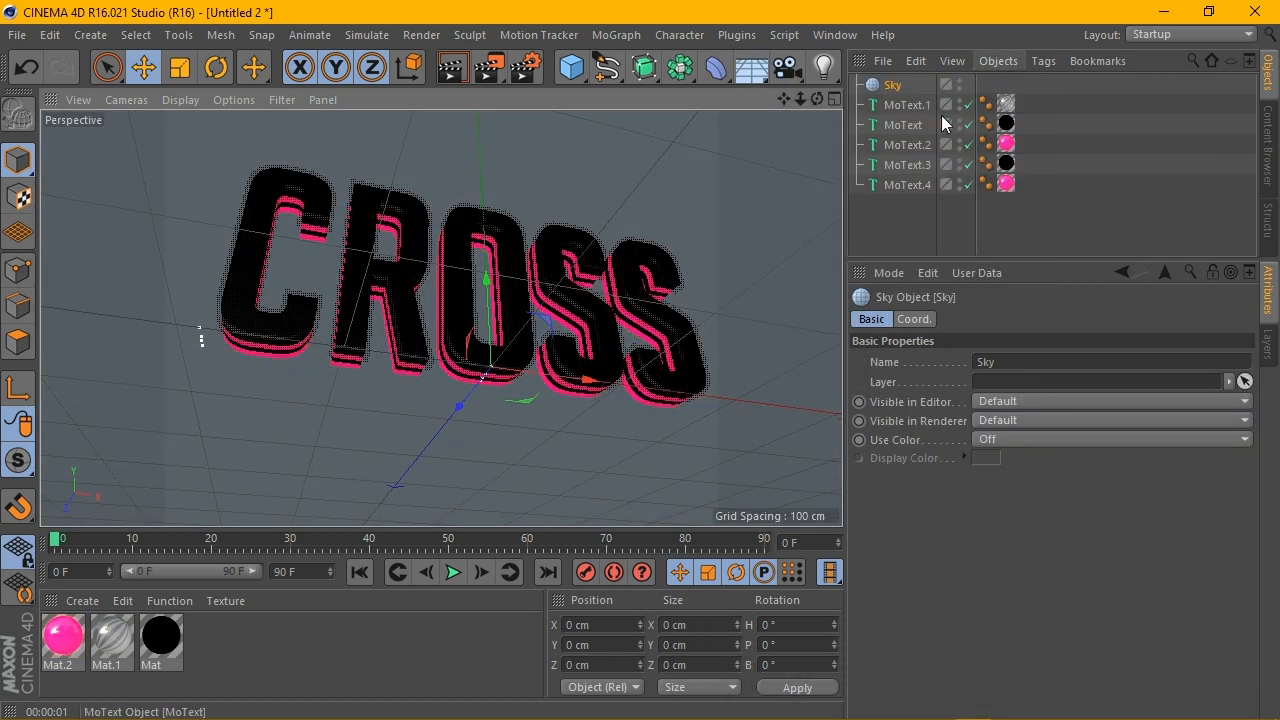
left_click(1000, 61)
mouse_move(1043, 61)
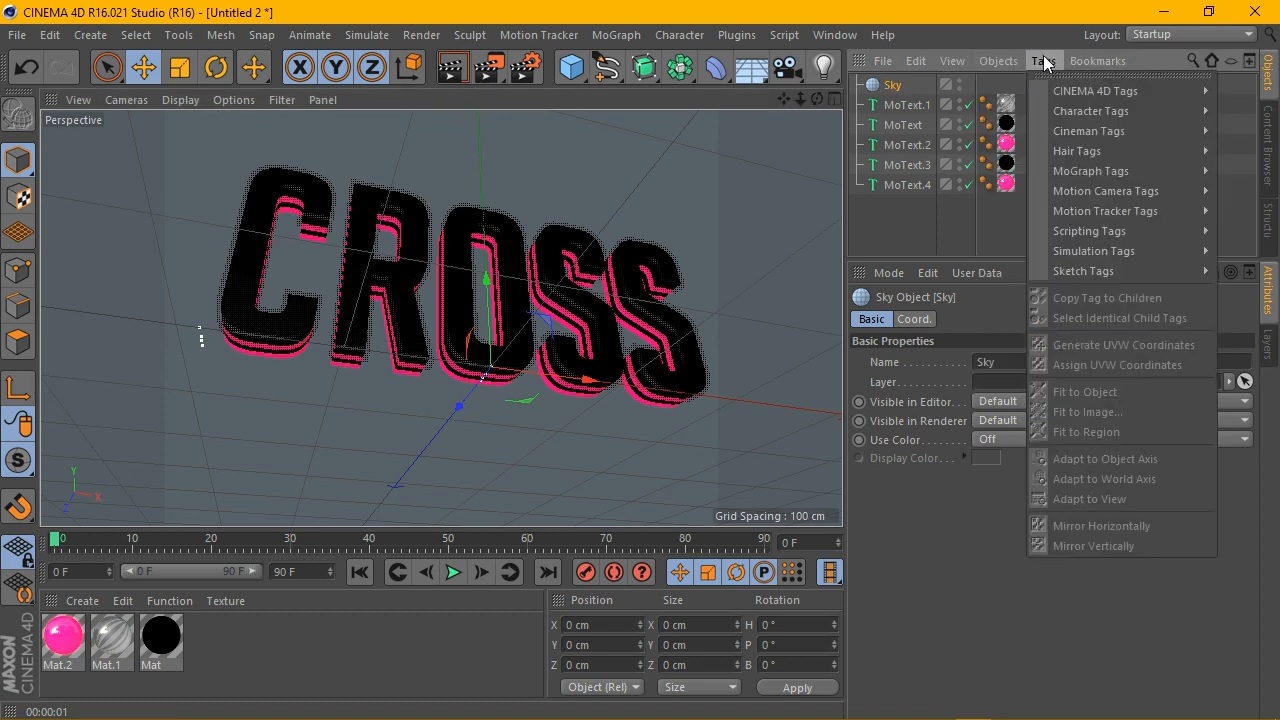
mouse_move(1090, 91)
left_click(912, 231)
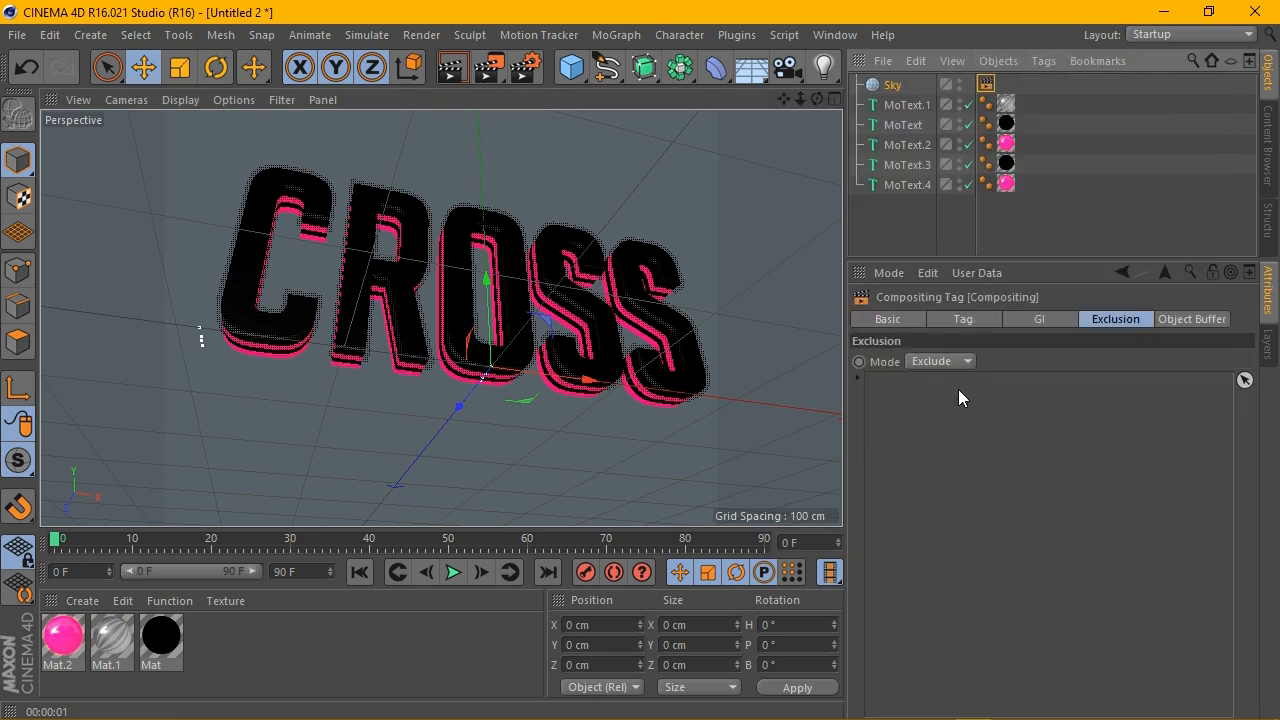
left_click(963, 318)
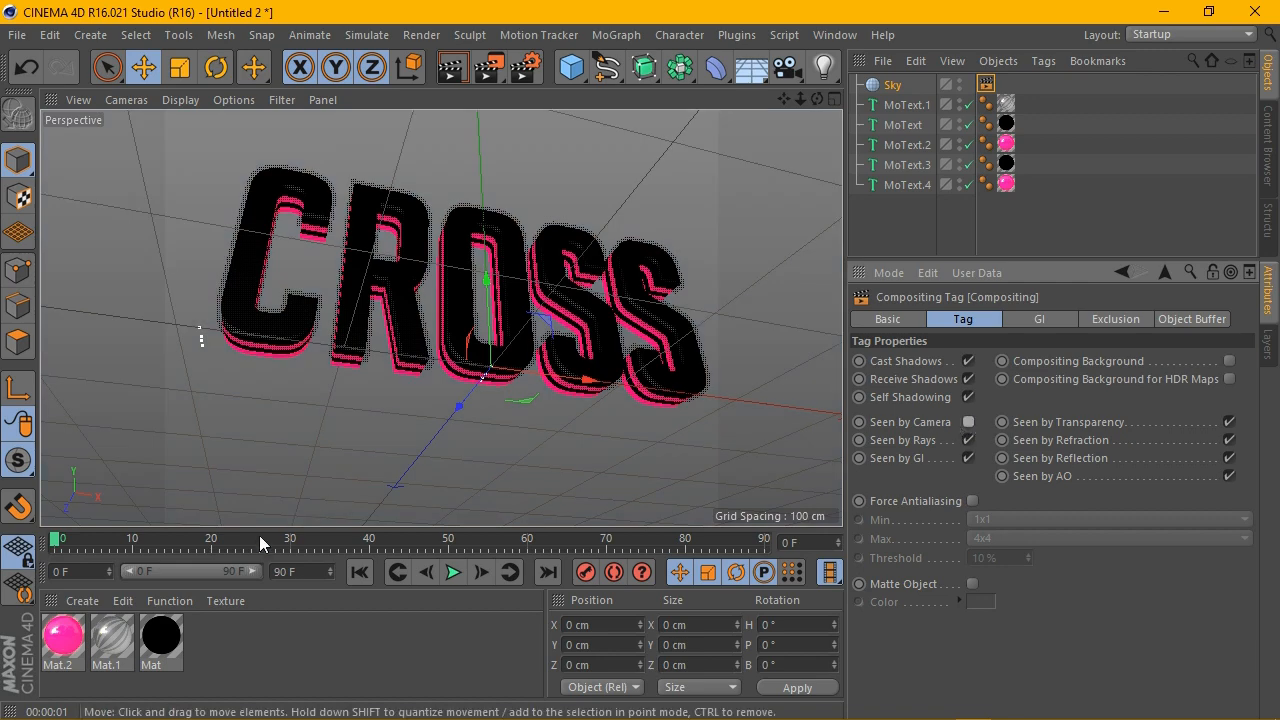
Step: Create a material with only Luminance enabled and load potsdamer_platz_4k.hdr as its texture without copying the image to the project
left_click(82, 600)
left_click(103, 431)
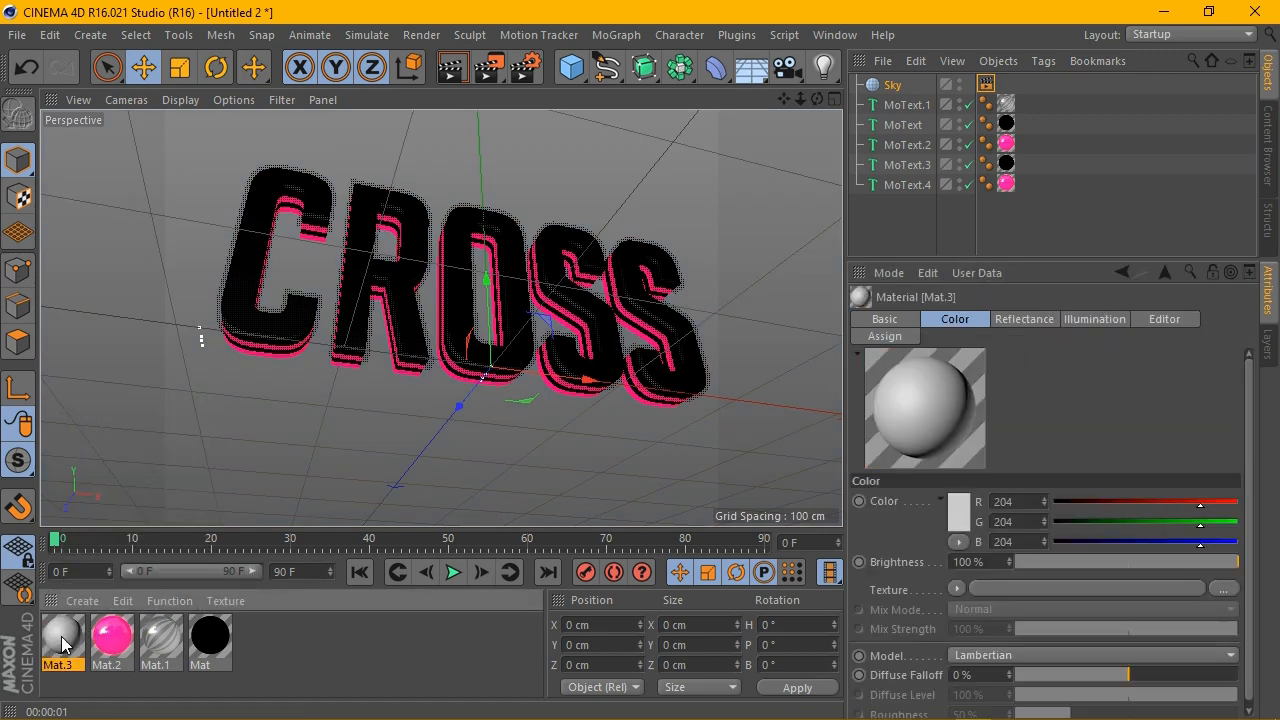
double_click(64, 636)
left_click(400, 347)
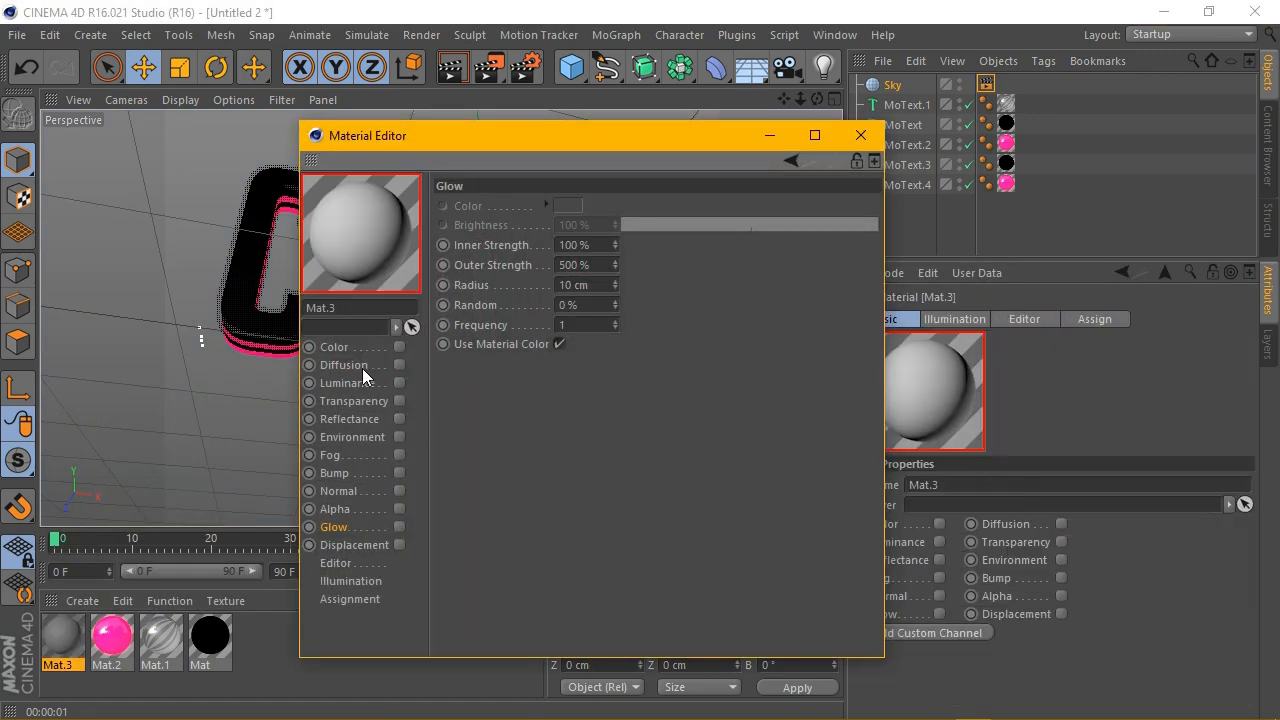
left_click(398, 383)
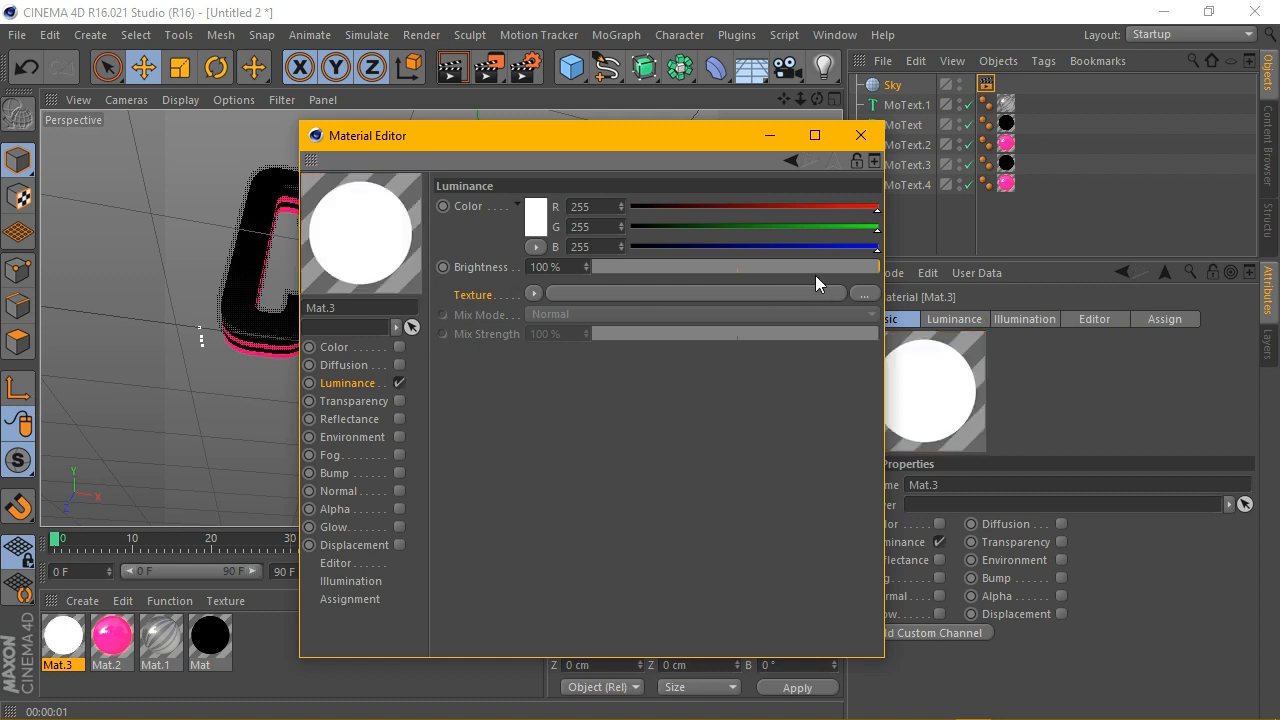
left_click(866, 291)
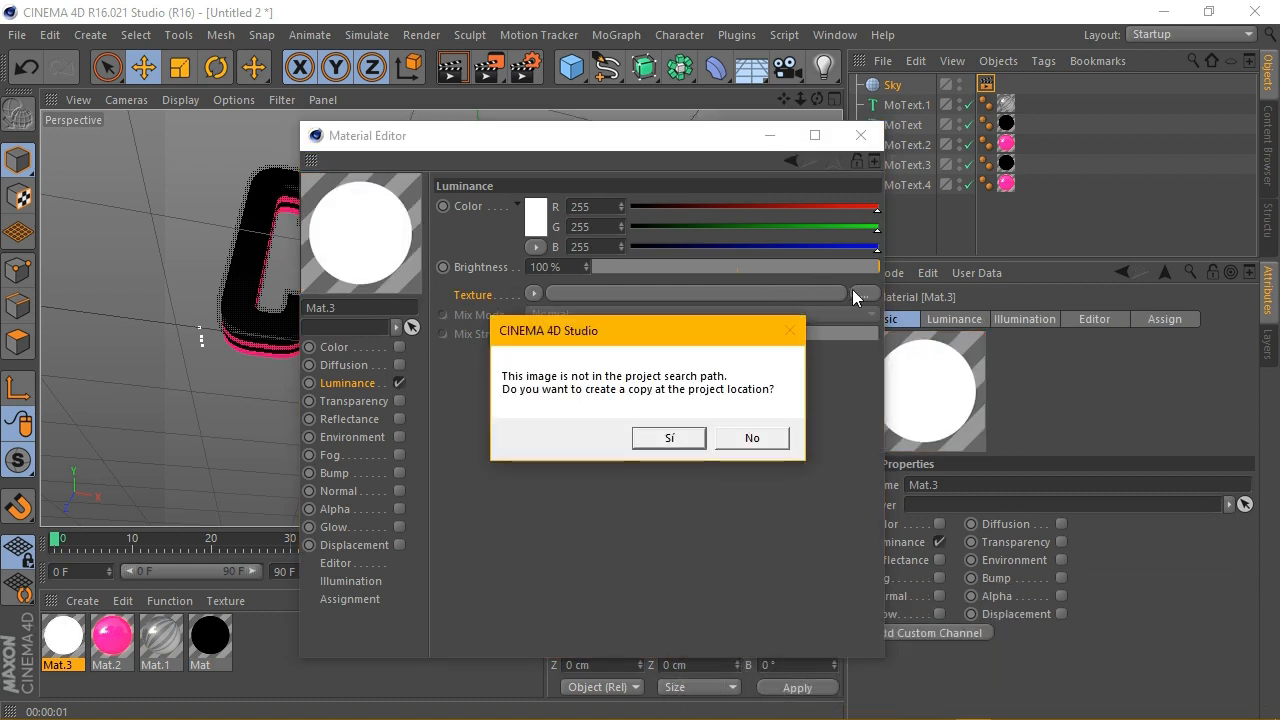
left_click(752, 438)
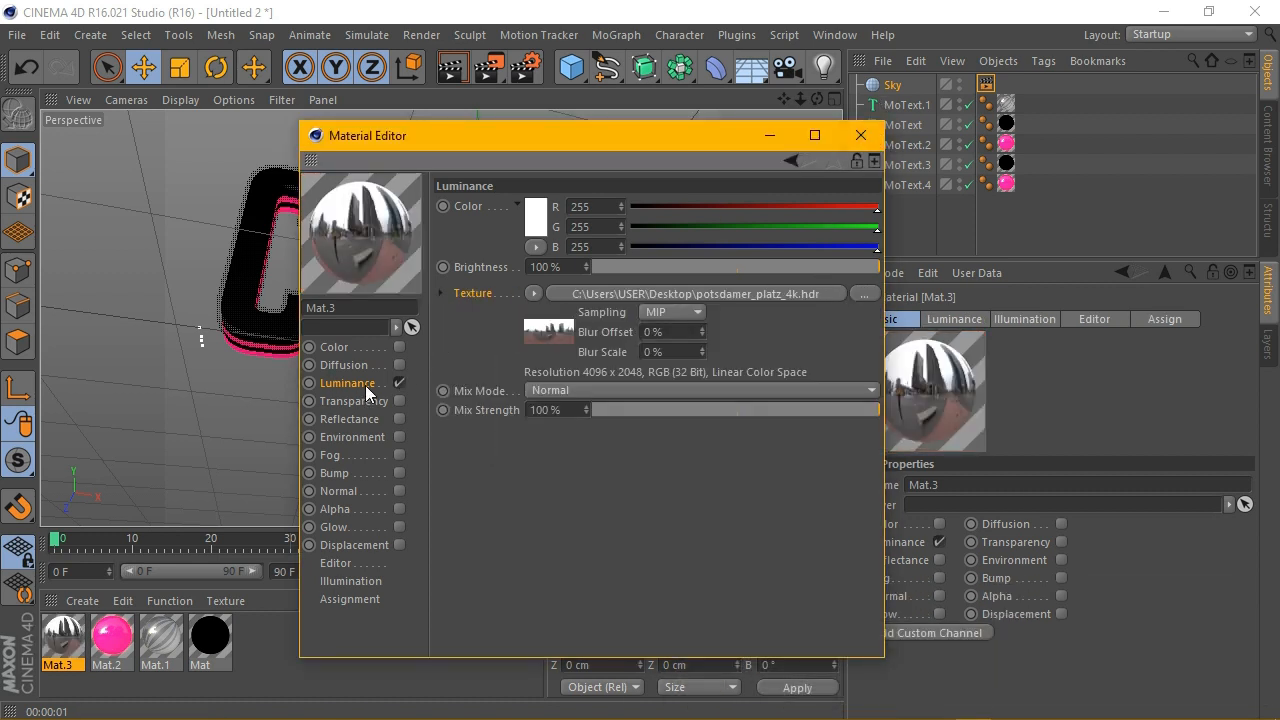
Step: Wrap the HDR texture in a Filter shader, desaturate it to grayscale, and close the material editor
left_click(532, 293)
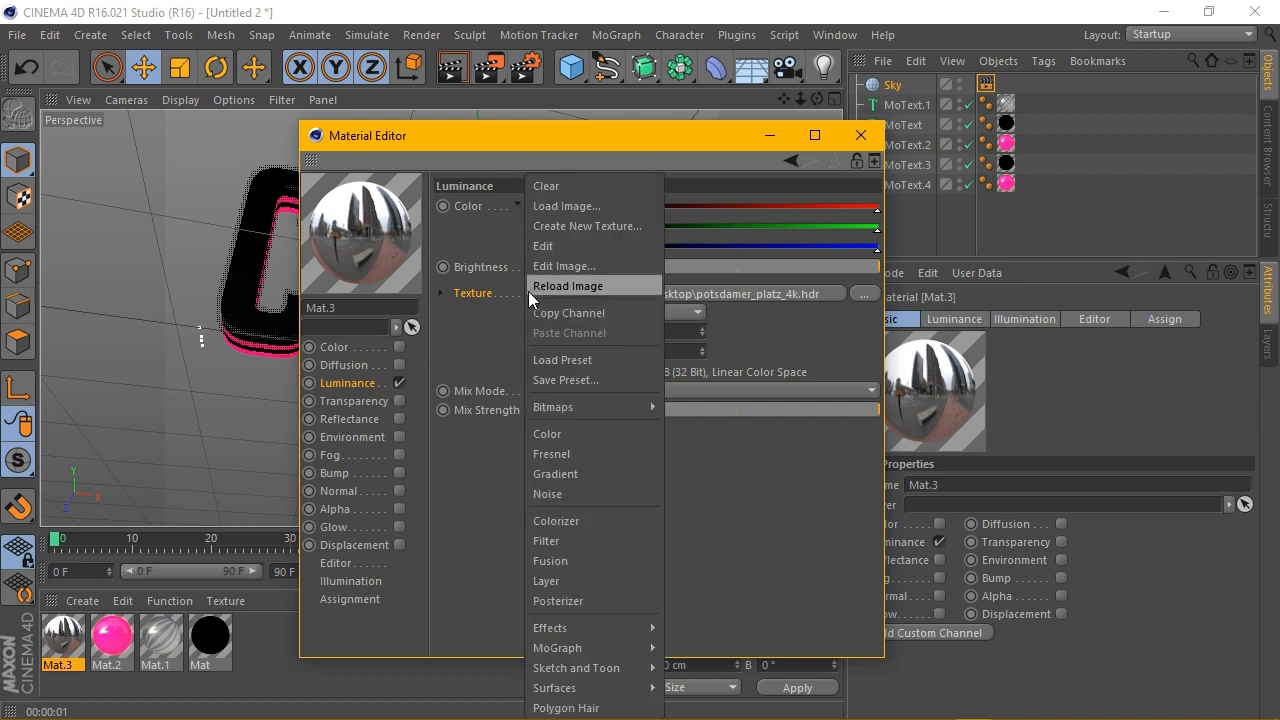
left_click(564, 521)
left_click(728, 293)
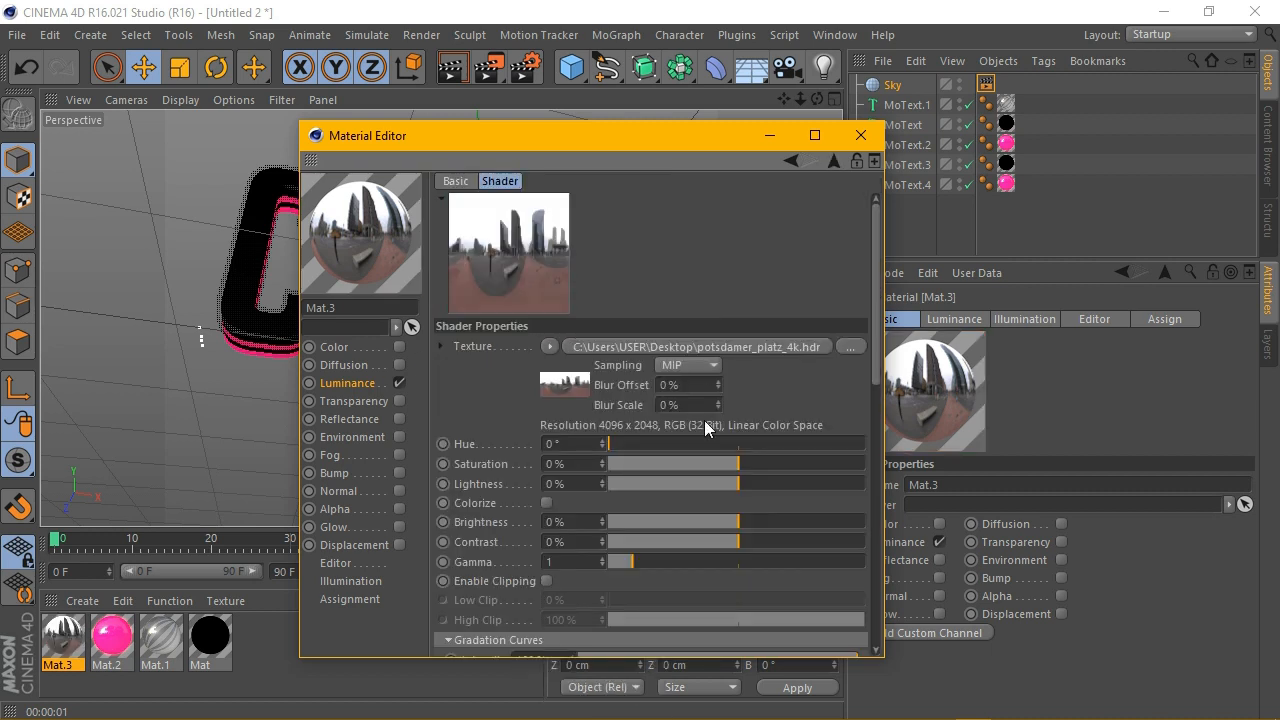
left_click(860, 135)
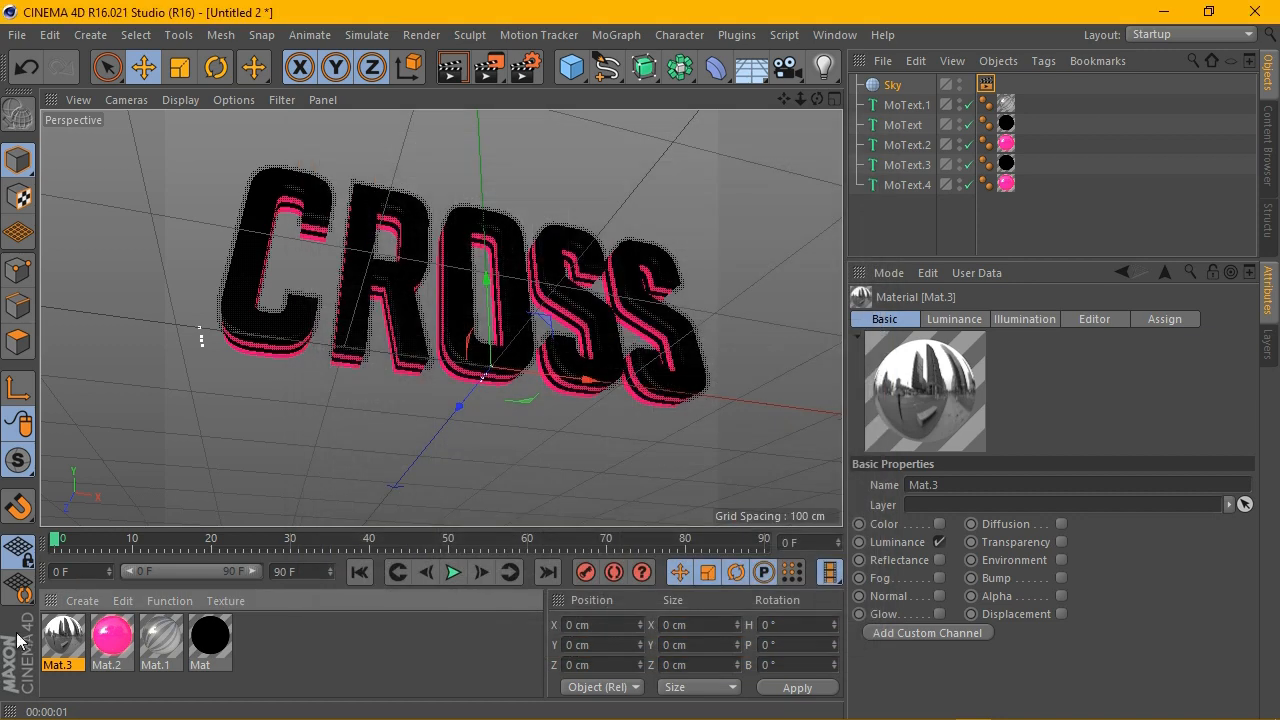
Step: Apply the grayscale HDR material to the Sky object and render the view
left_click_drag(883, 88, 886, 86)
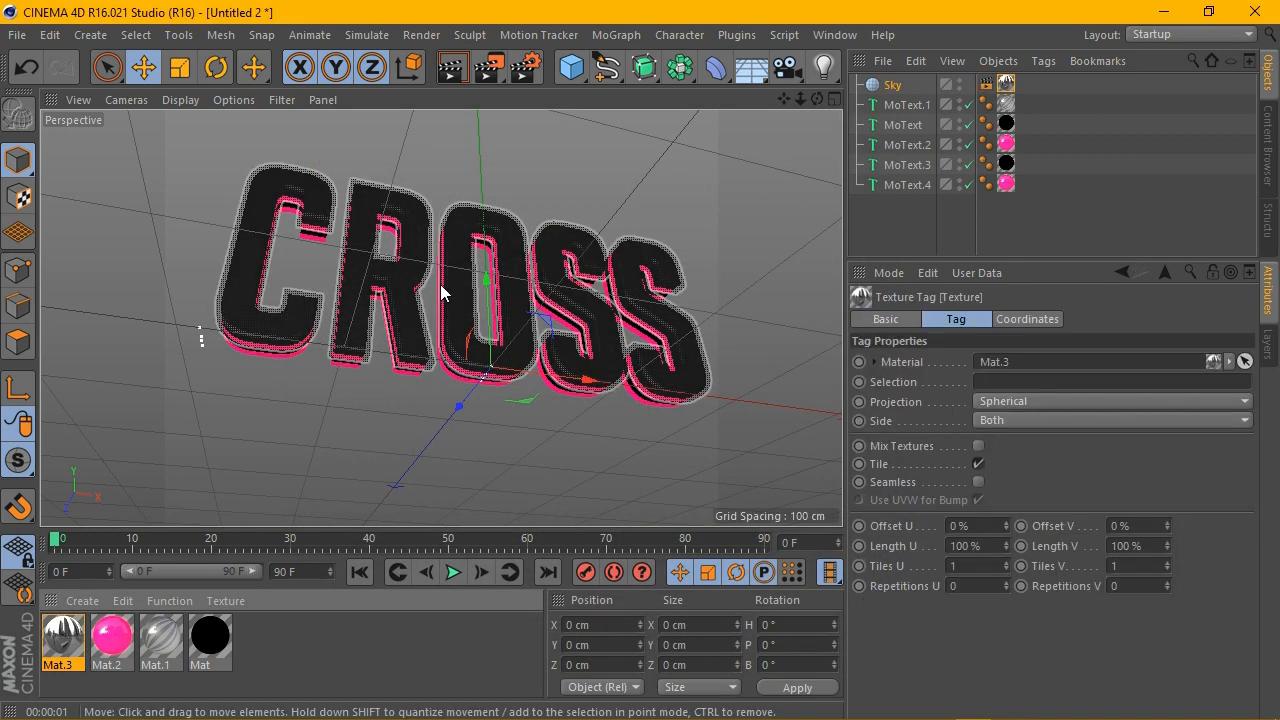
left_click(453, 67)
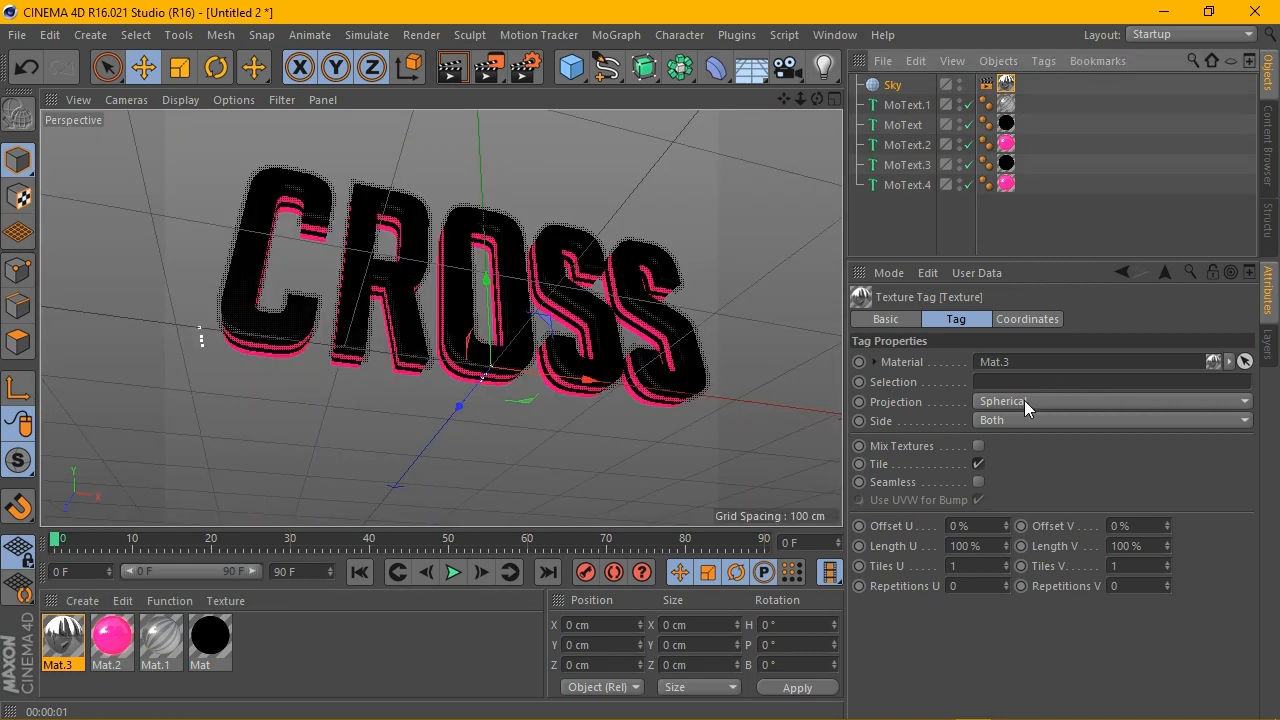
Step: Set the Sky texture's projection to Flat and render the view
left_click(1024, 400)
left_click(1002, 459)
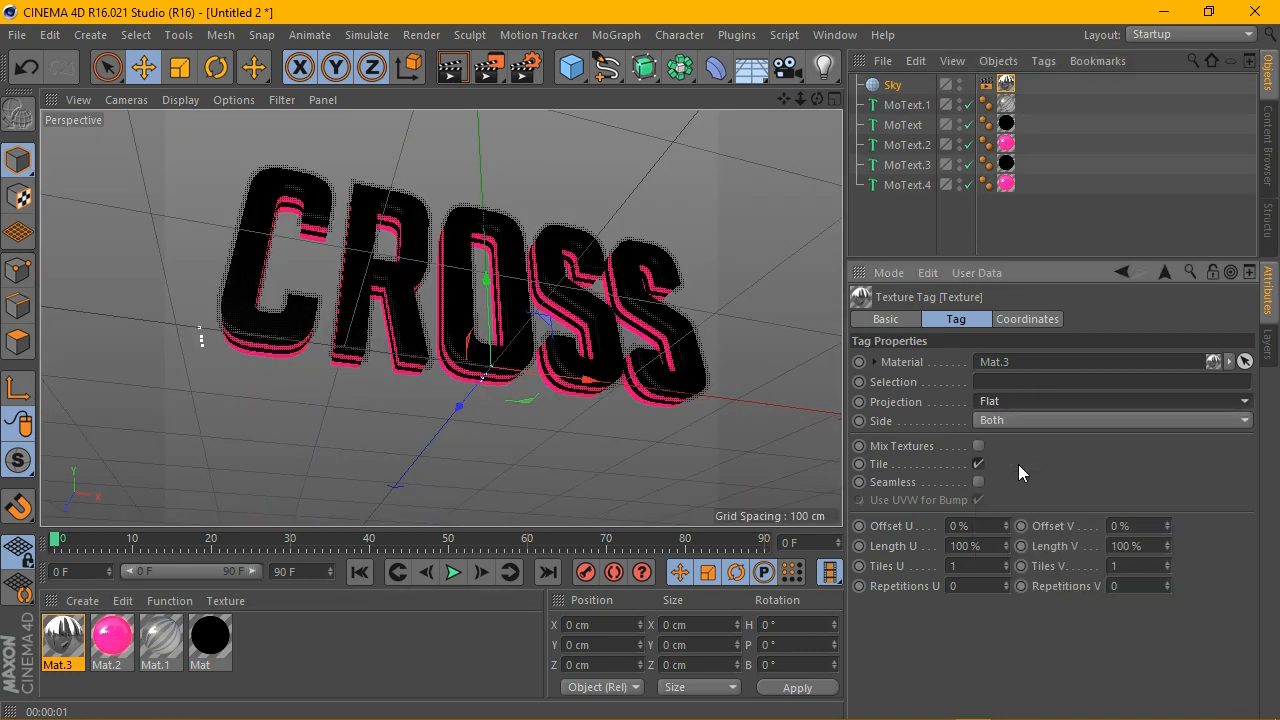
left_click(451, 68)
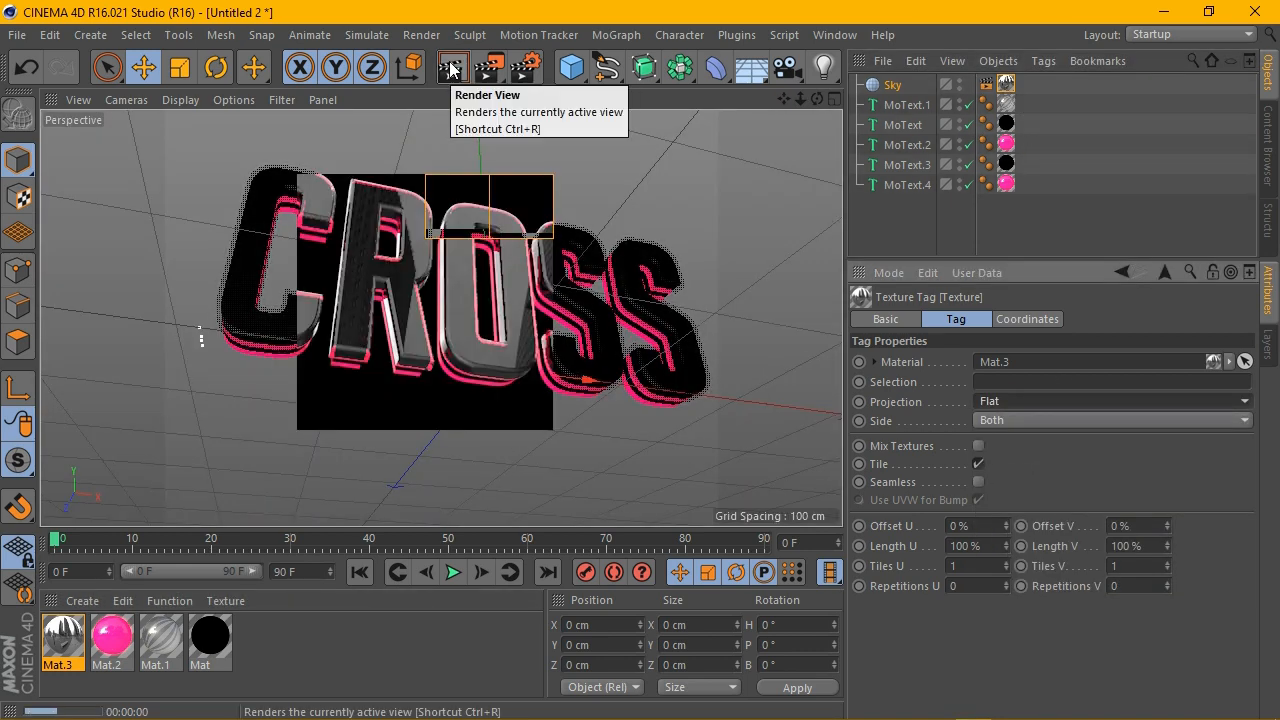
Step: Turn off Reflectance on the glass material Mat.1, close the material editor, and render the view
left_click(170, 635)
double_click(170, 635)
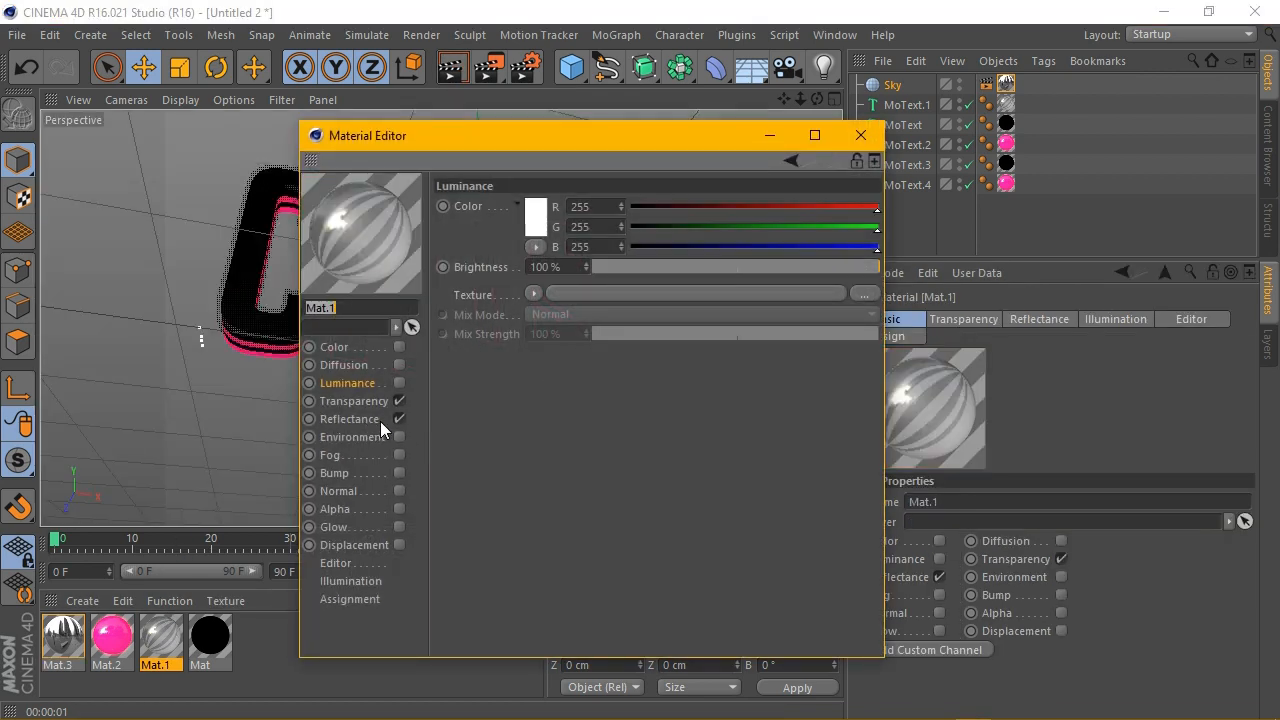
left_click(399, 419)
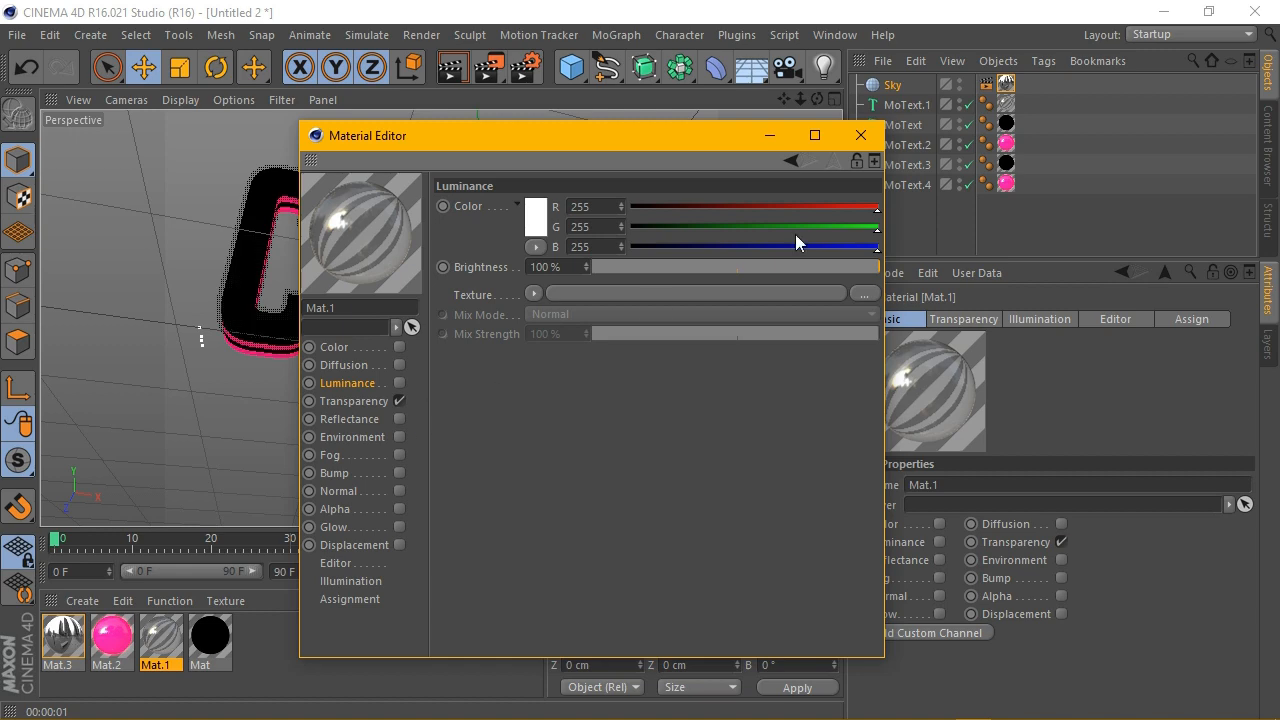
left_click(861, 136)
left_click(452, 68)
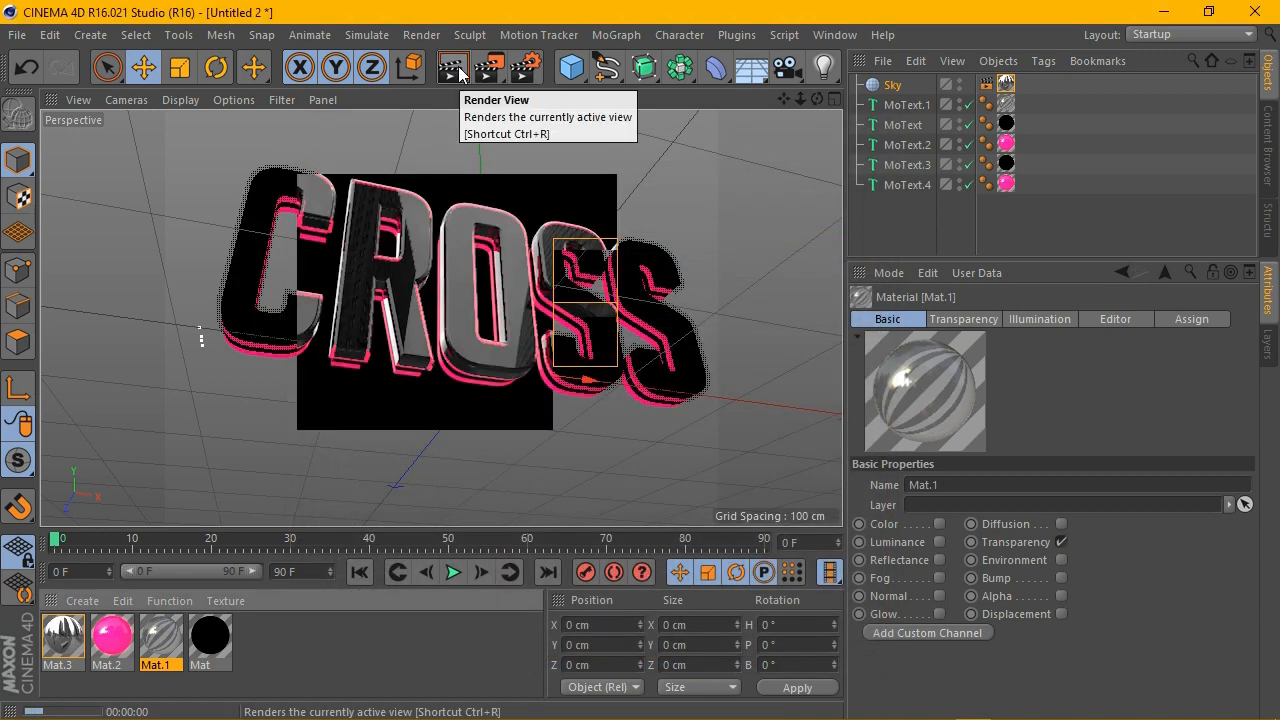
Step: Set the transparency refraction of the glass material Mat.1 to 1.2 and close the material editor
double_click(152, 638)
left_click(359, 400)
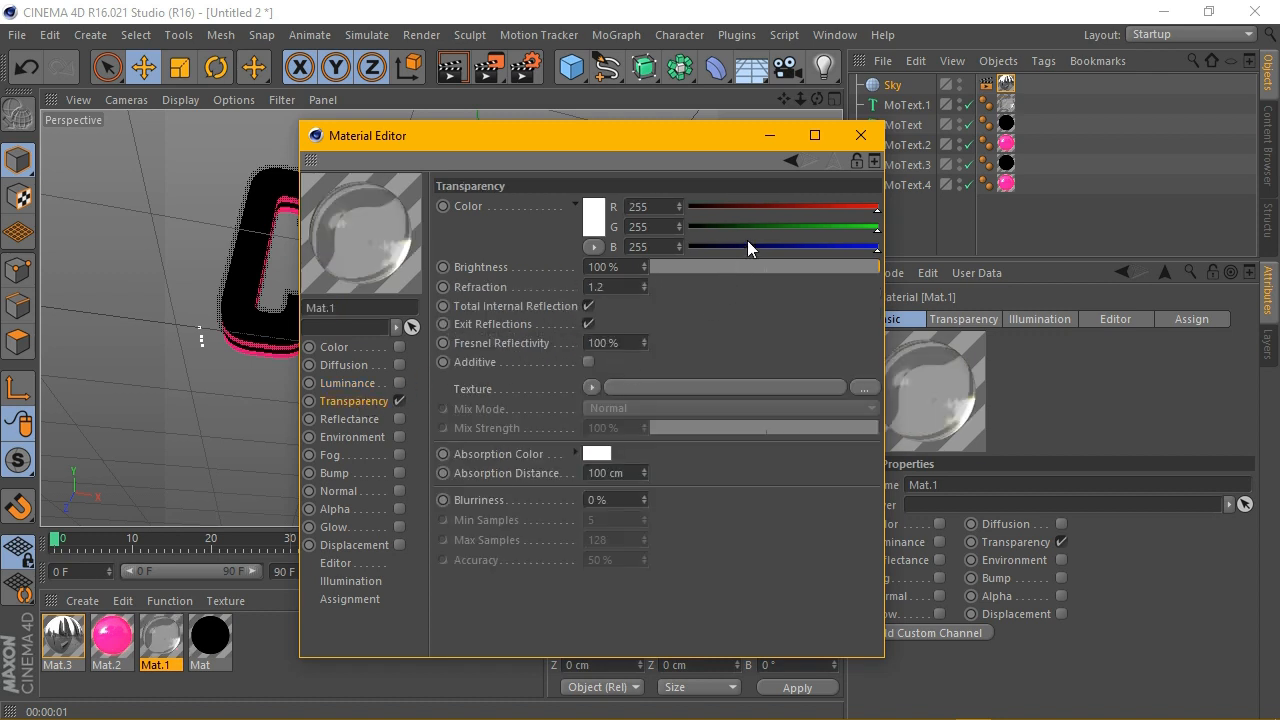
left_click(860, 135)
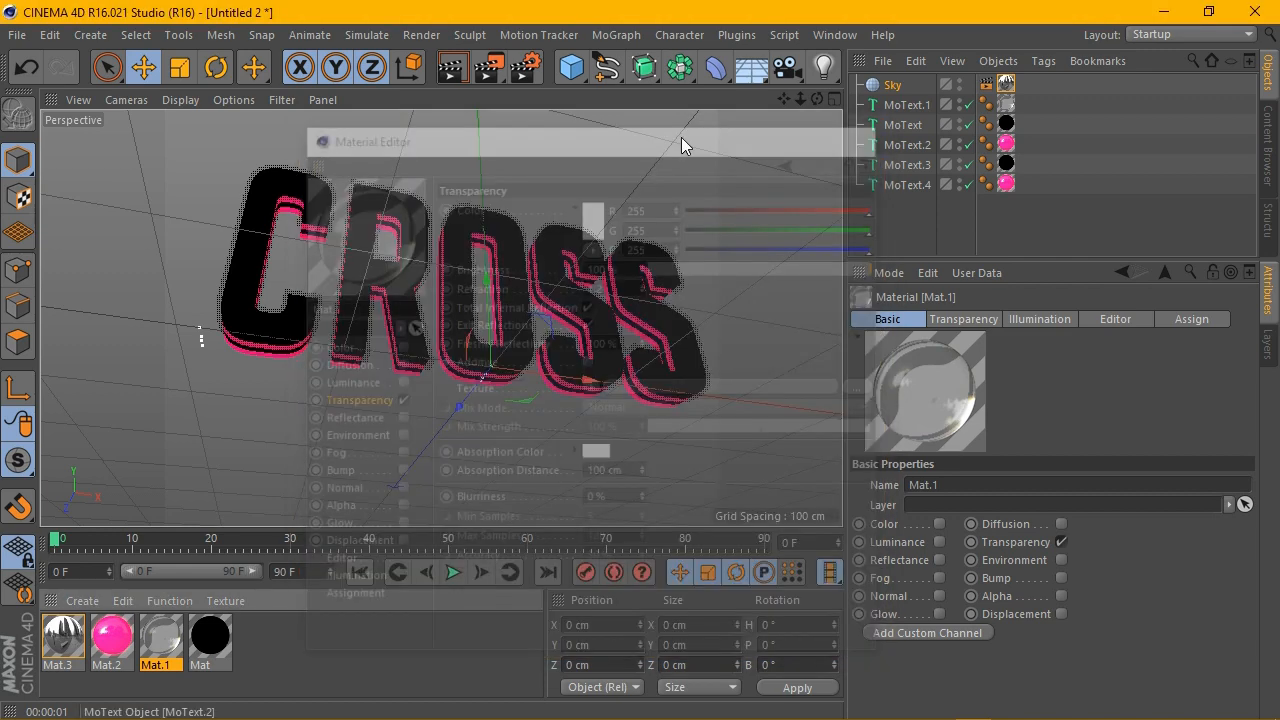
Step: Render the view and set the render anti-aliasing to Best
left_click(445, 67)
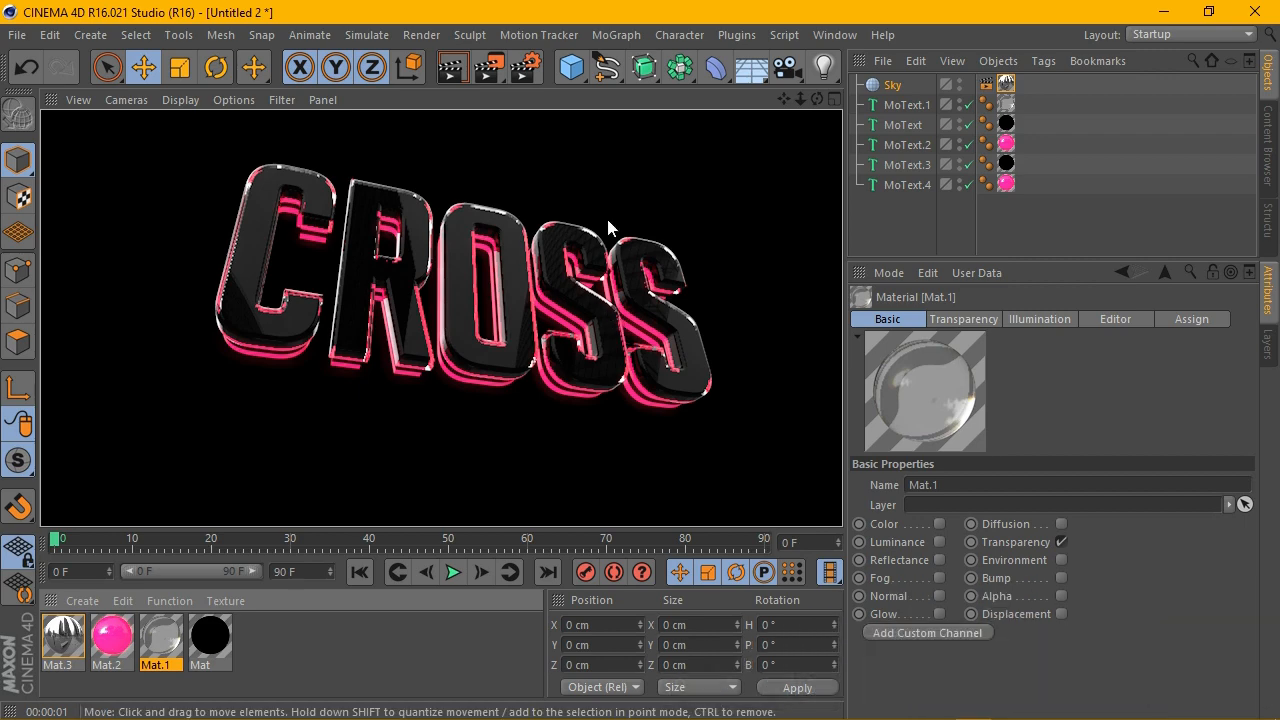
left_click(524, 67)
left_click(380, 86)
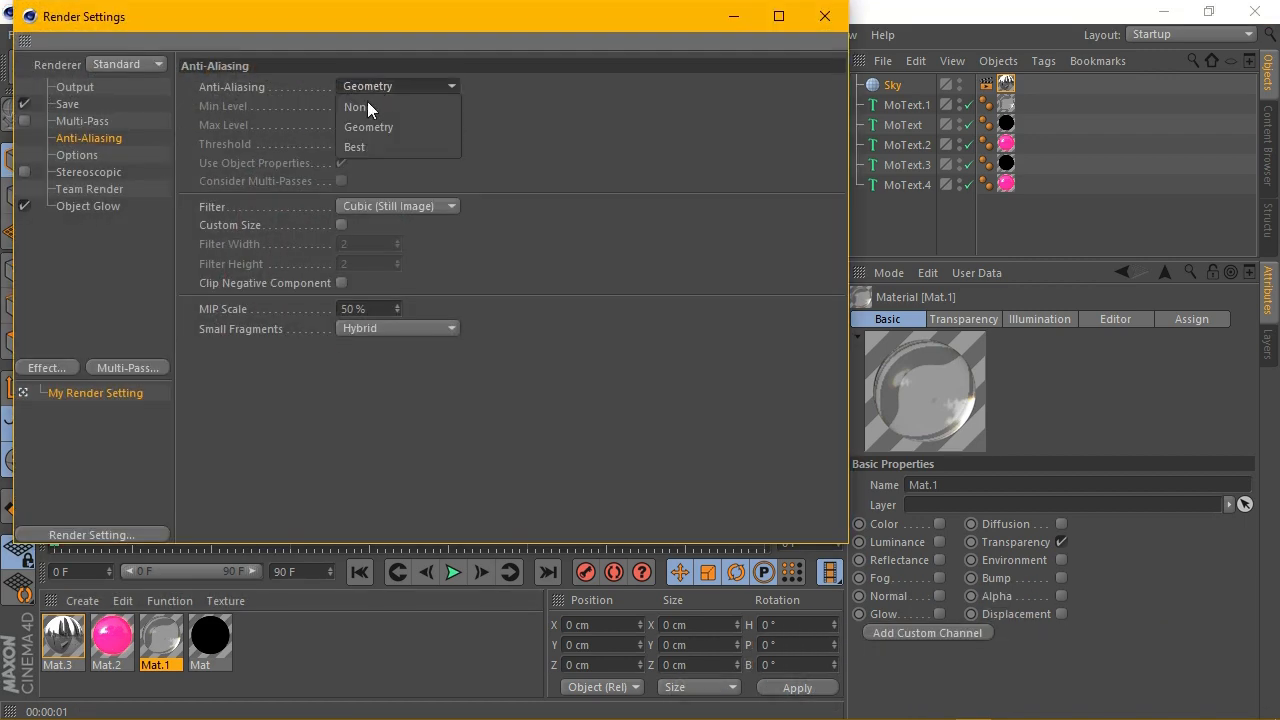
left_click(377, 146)
left_click(826, 16)
scroll(354, 271, "down", 2)
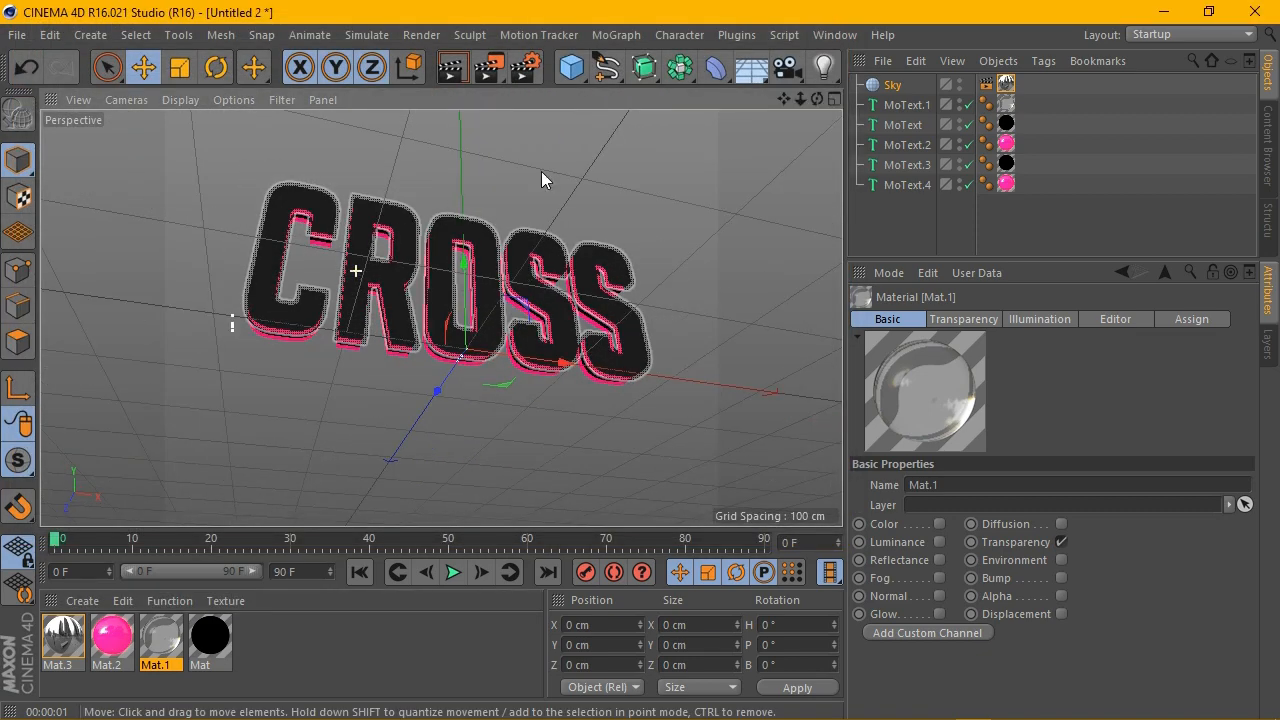
Step: Set the render output to the film/video preset HDV/HDTV 720 29.97 and render the view
left_click(522, 70)
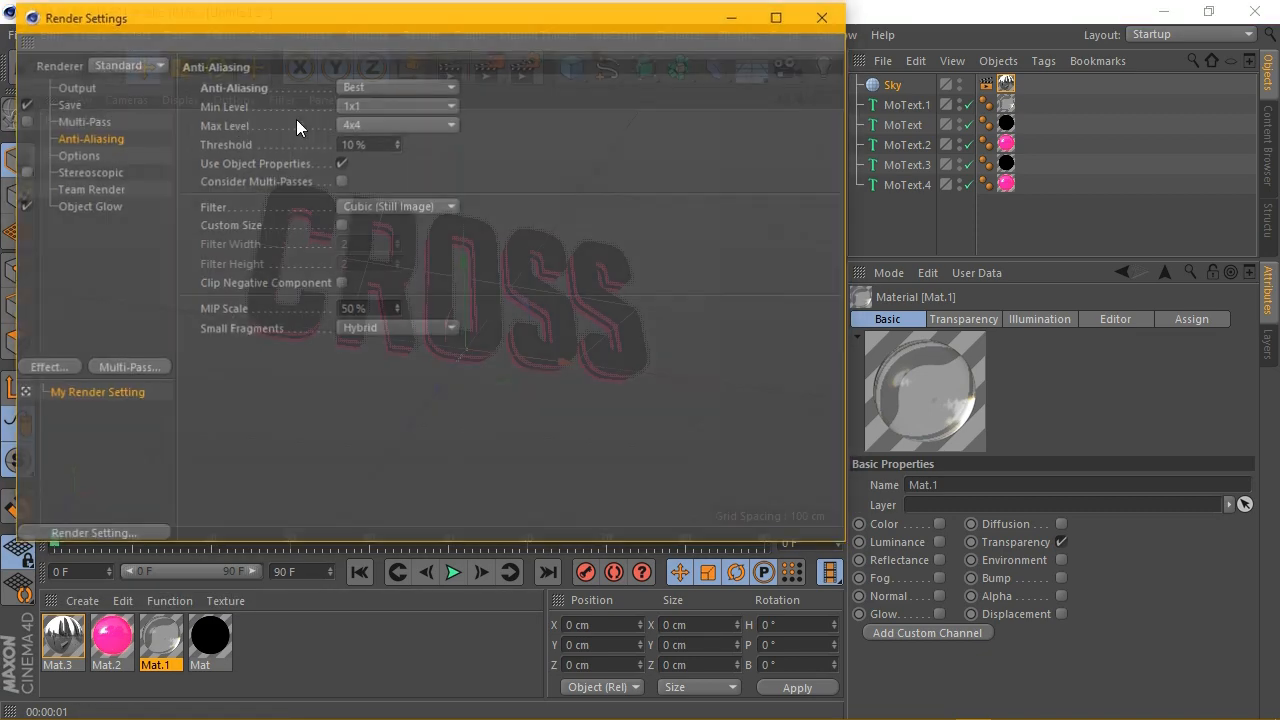
left_click(80, 88)
left_click(201, 86)
mouse_move(255, 146)
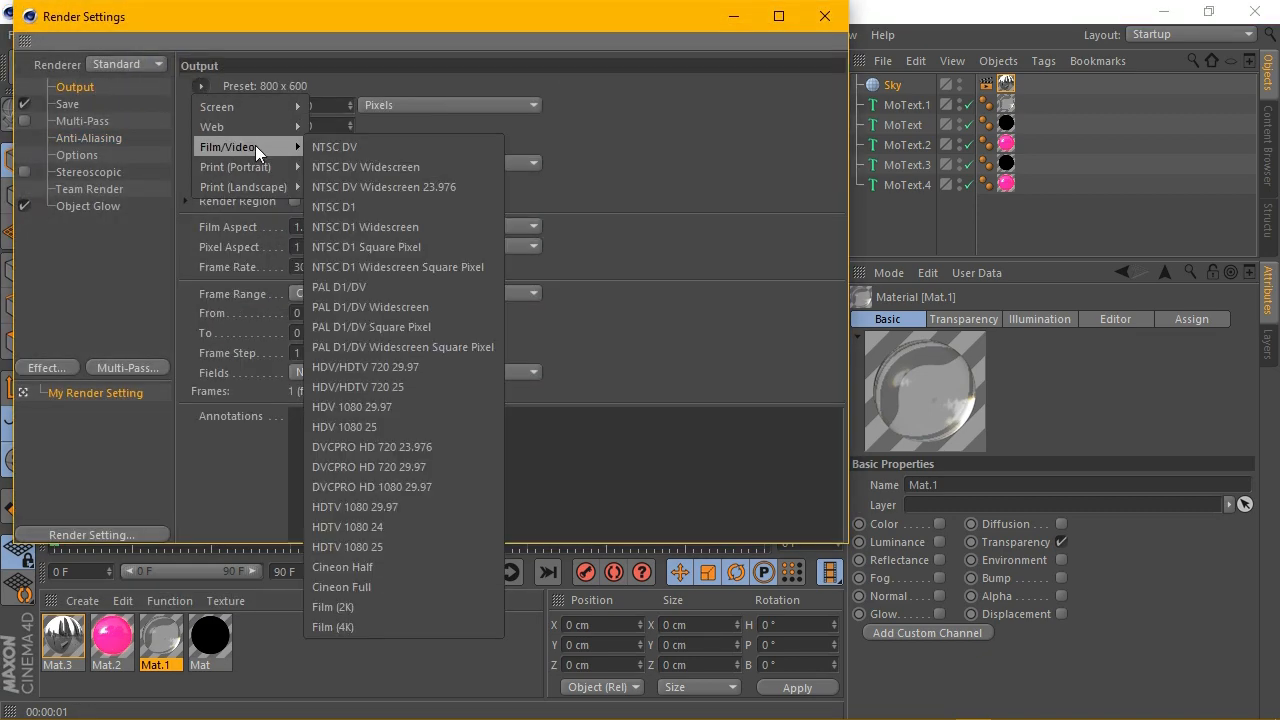
left_click(425, 367)
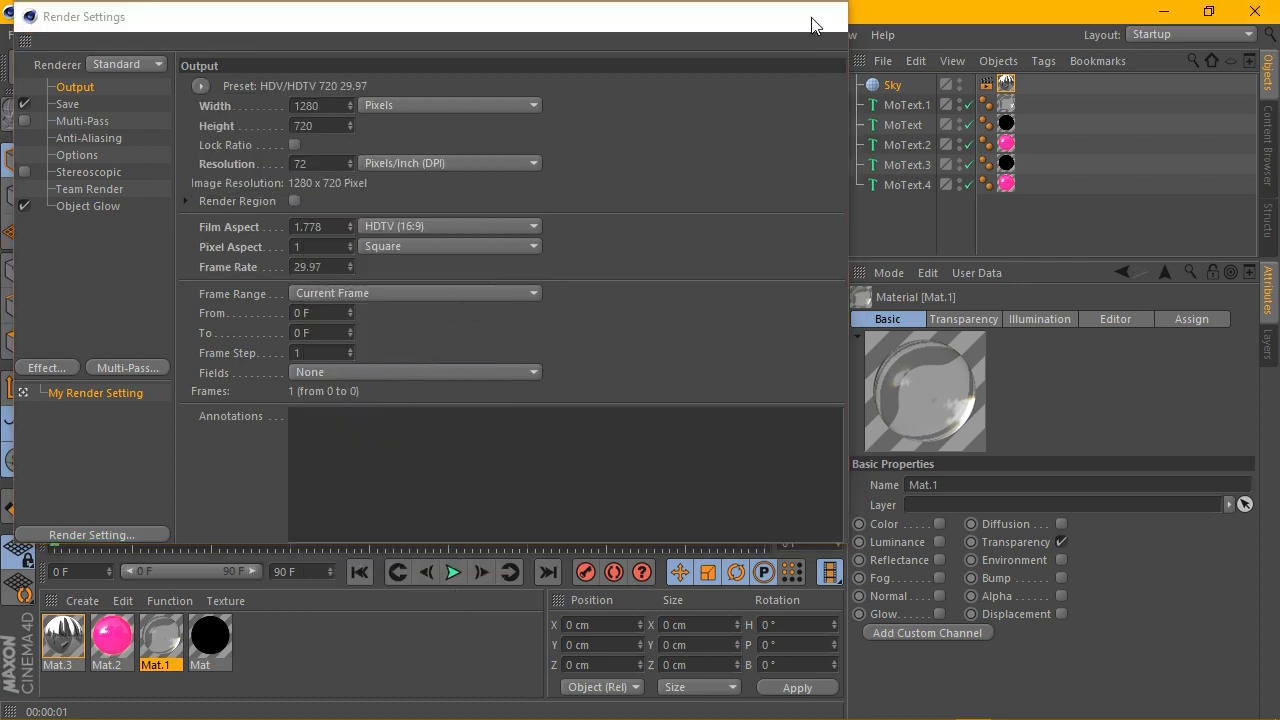
left_click(825, 16)
left_click(446, 82)
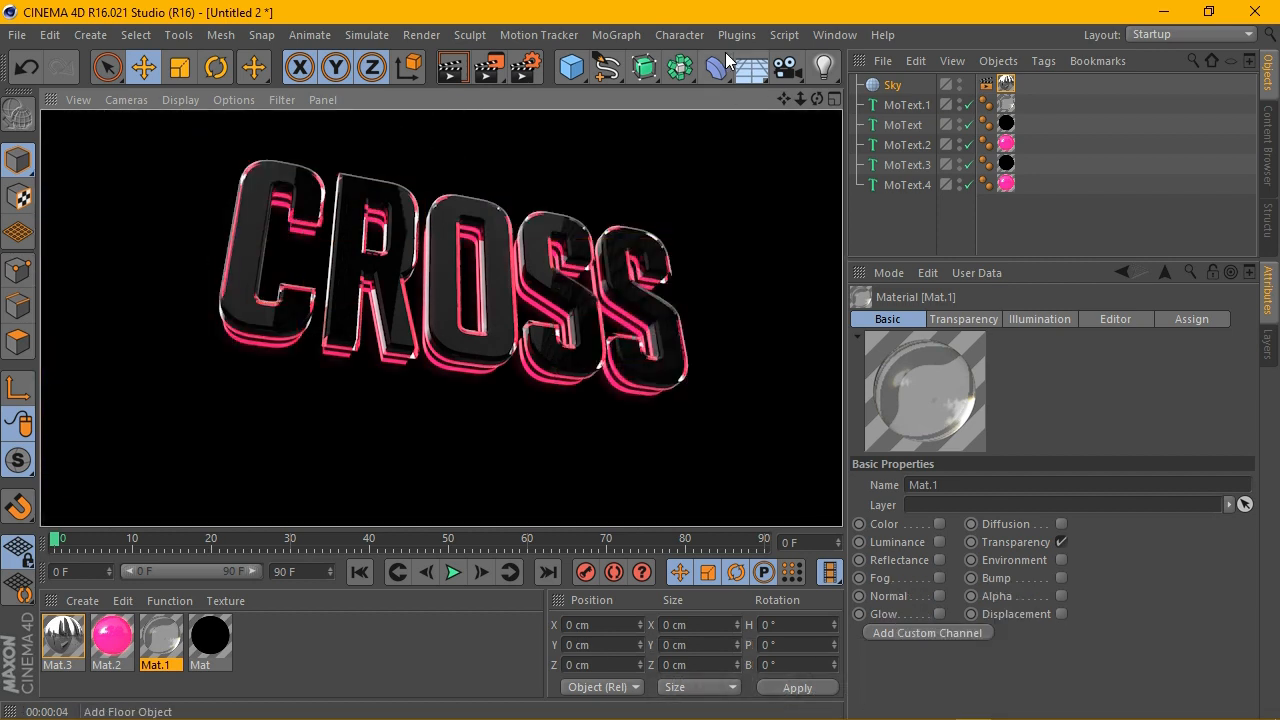
Step: Group the five MoText objects under a new Null and rename the Null as TEXT
left_click(588, 87)
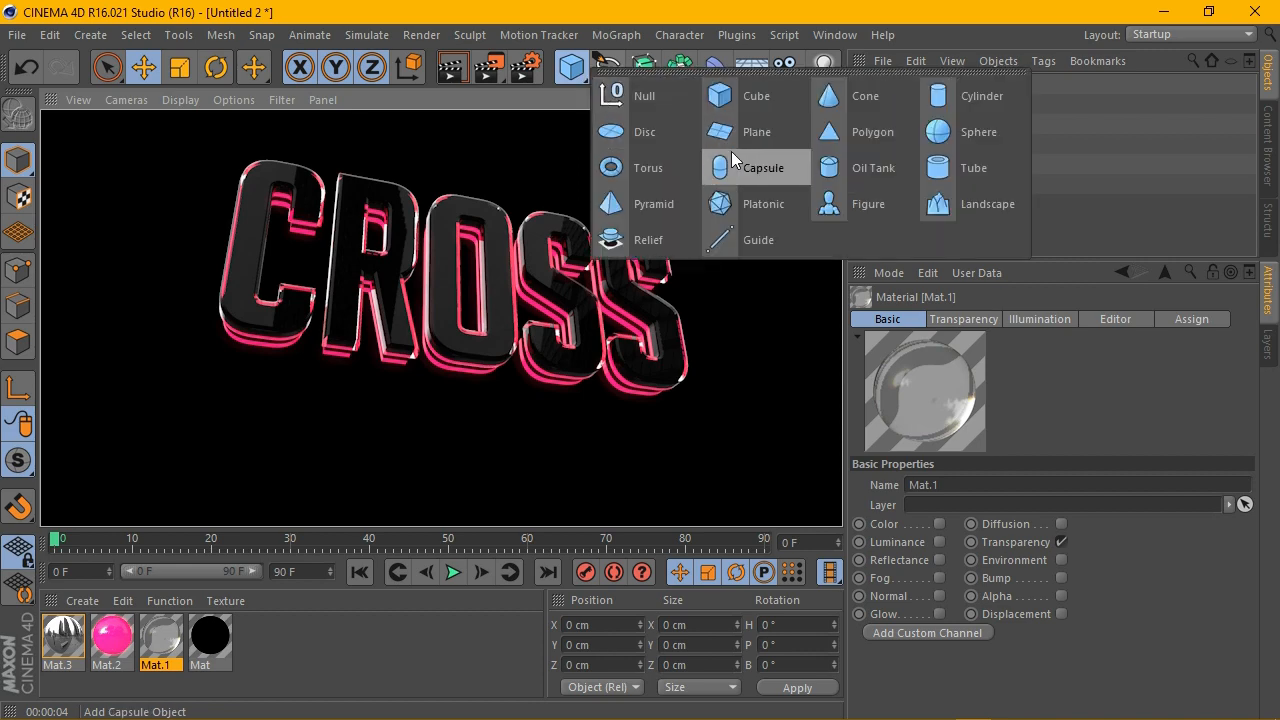
left_click(656, 104)
left_click_drag(869, 227, 900, 134)
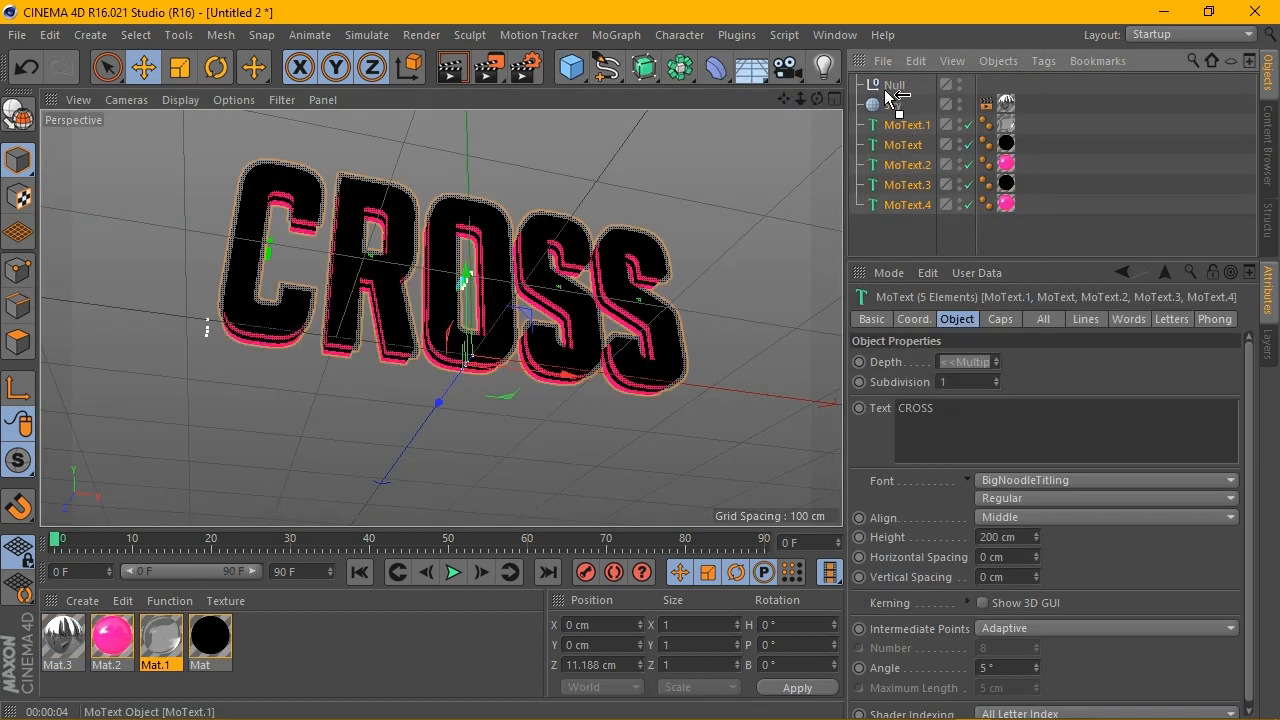
left_click_drag(884, 90, 880, 86)
left_click(857, 84)
double_click(898, 84)
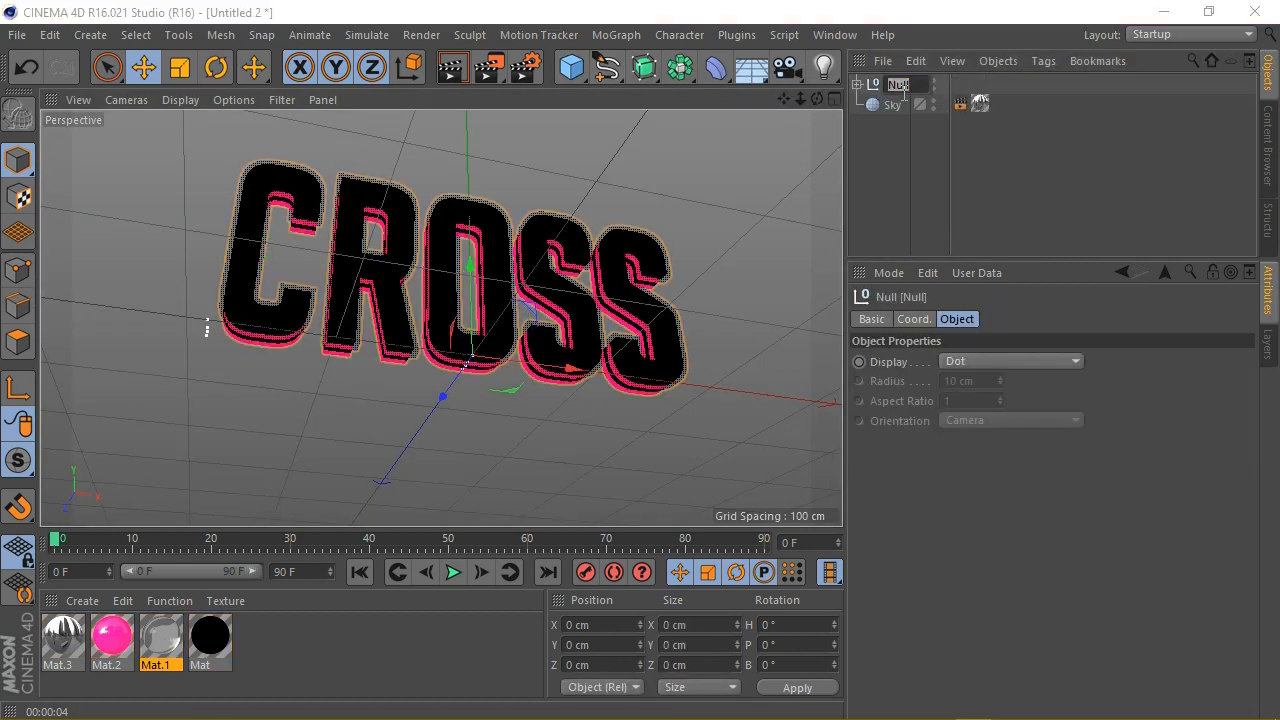
key("Return")
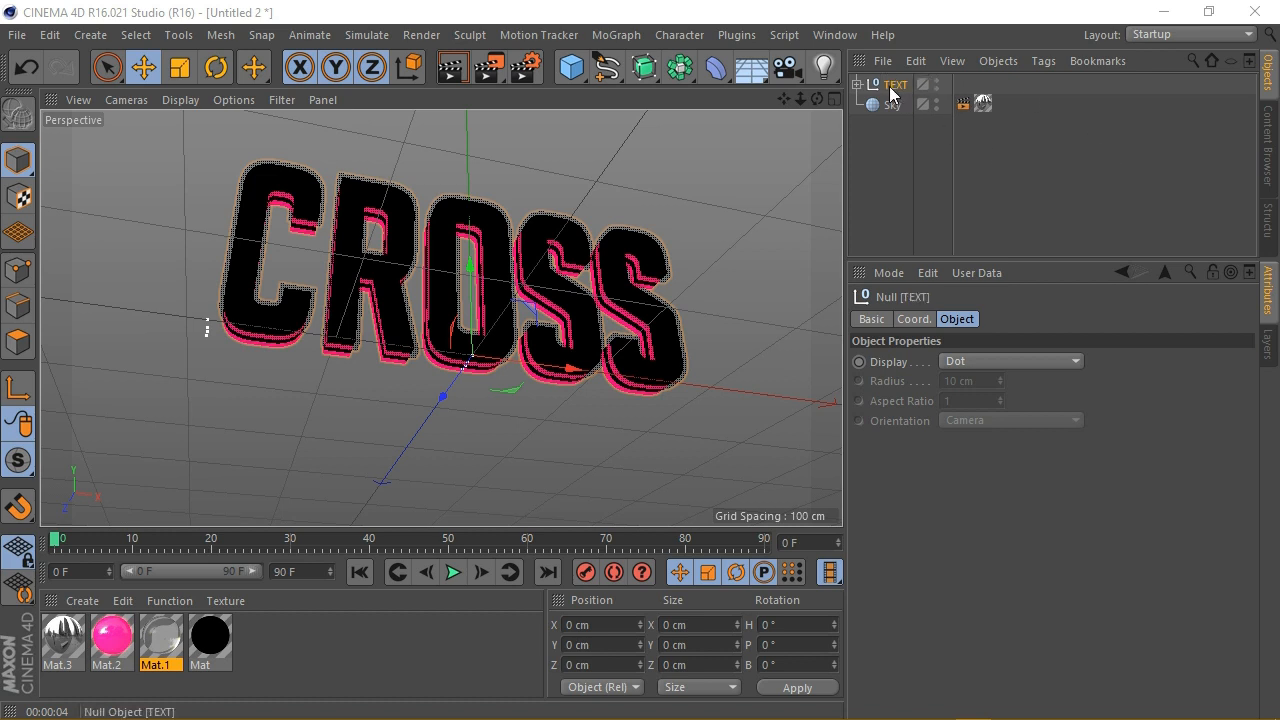
Step: Add a Compositing tag to the TEXT null
left_click(1050, 62)
mouse_move(1082, 86)
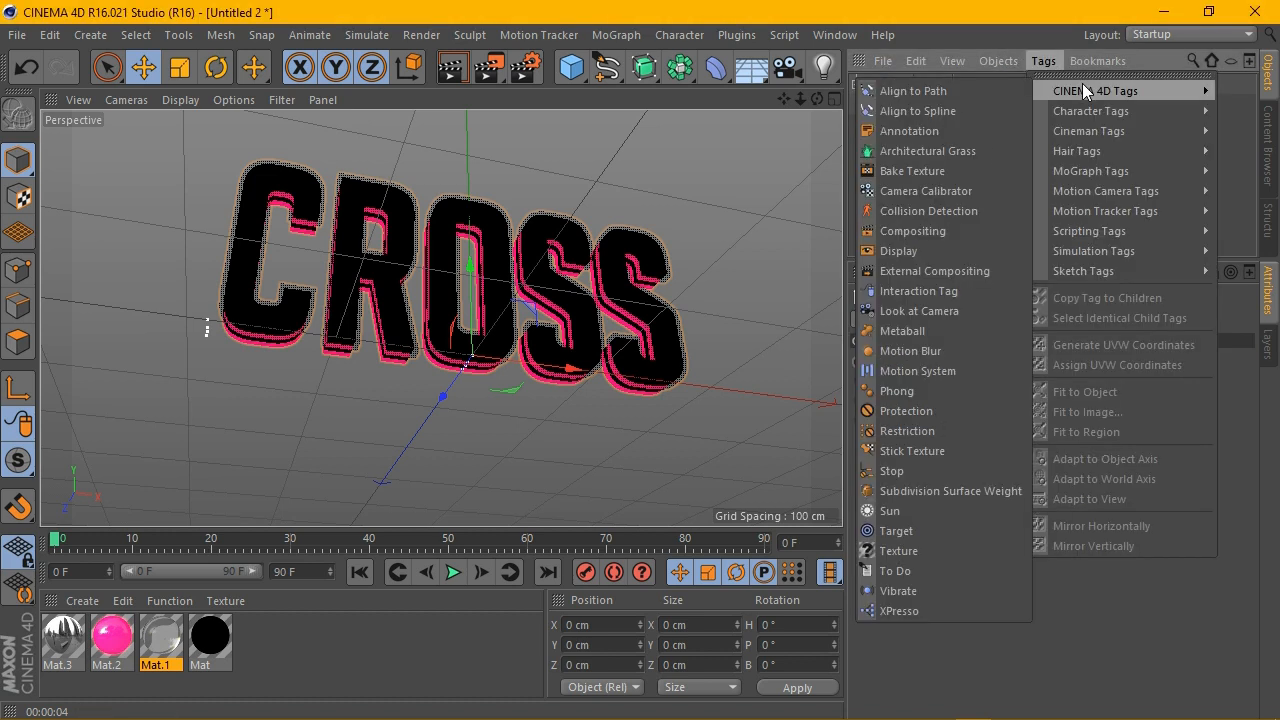
left_click(919, 228)
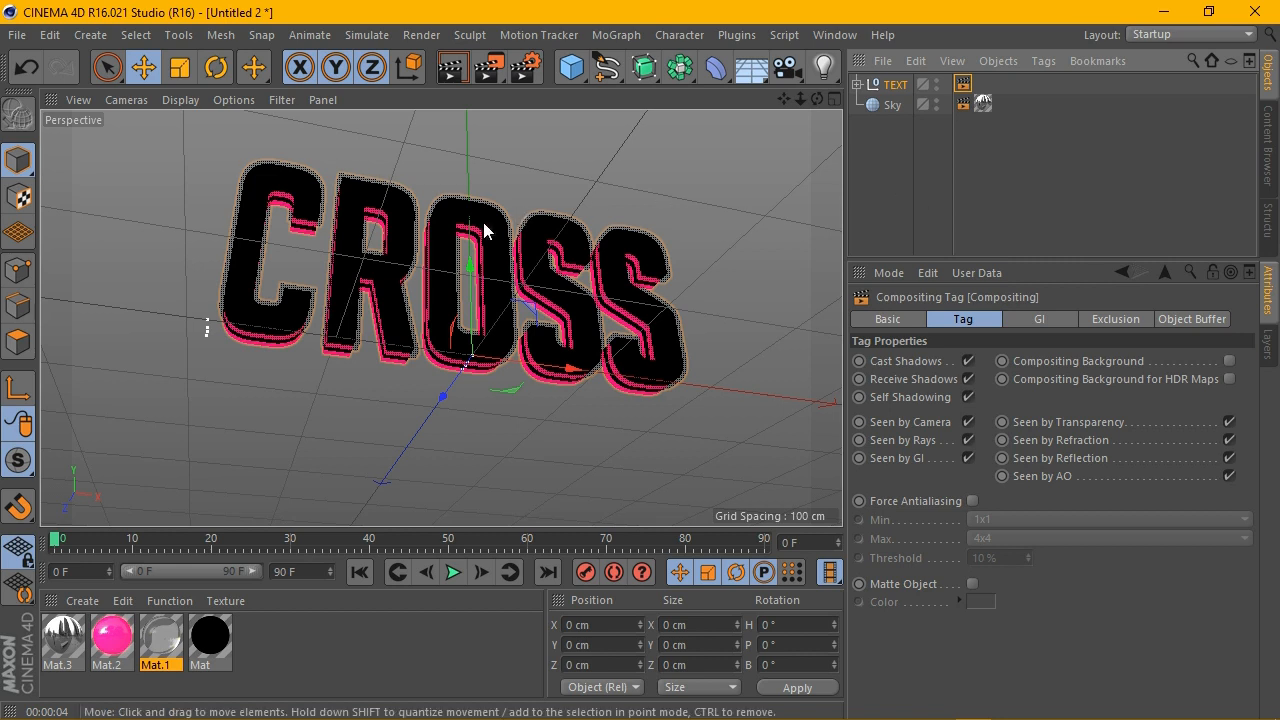
Step: Add a Plane with orientation -Z, 2000 cm wide and 1500 cm high
left_click(582, 83)
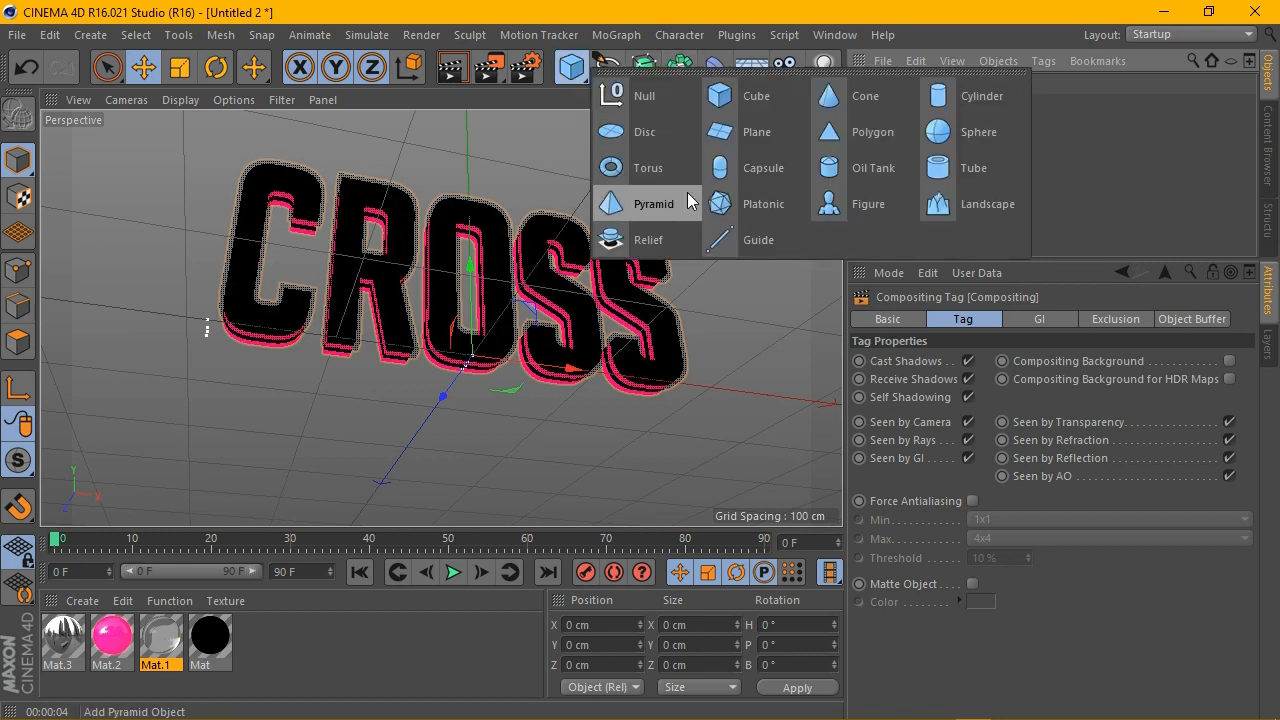
left_click(725, 132)
left_click(999, 442)
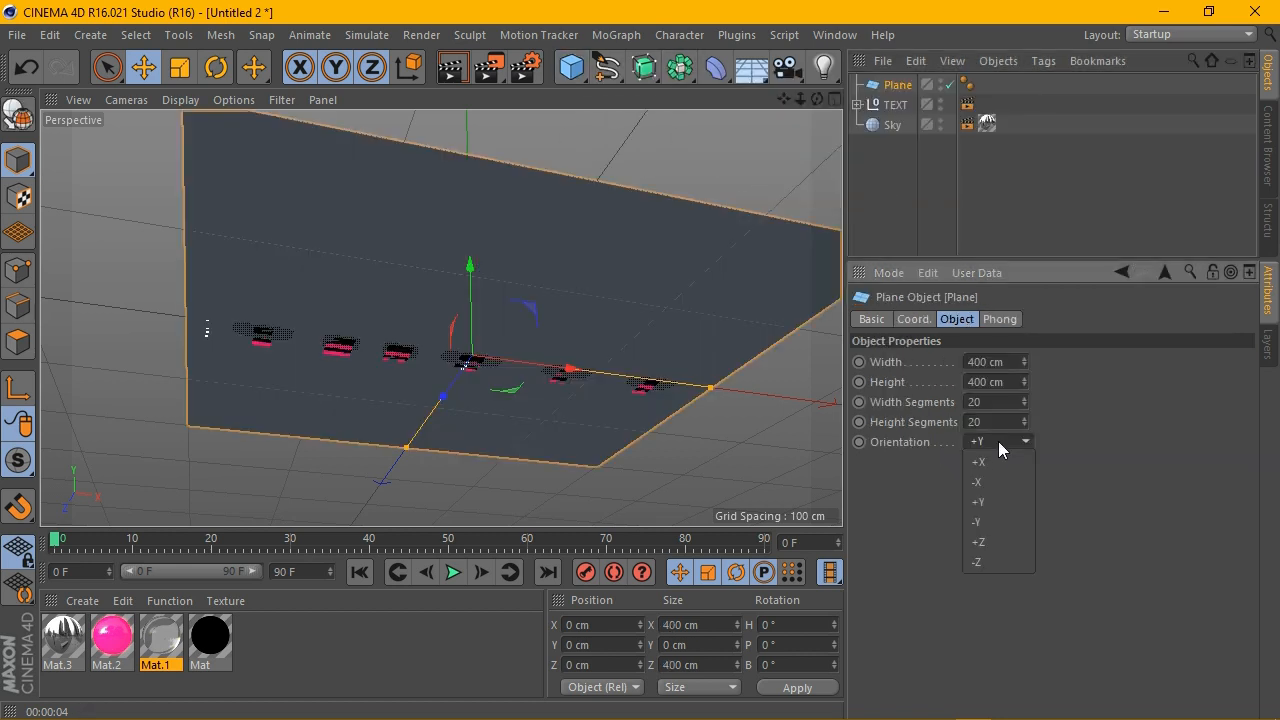
left_click(995, 563)
left_click(1014, 364)
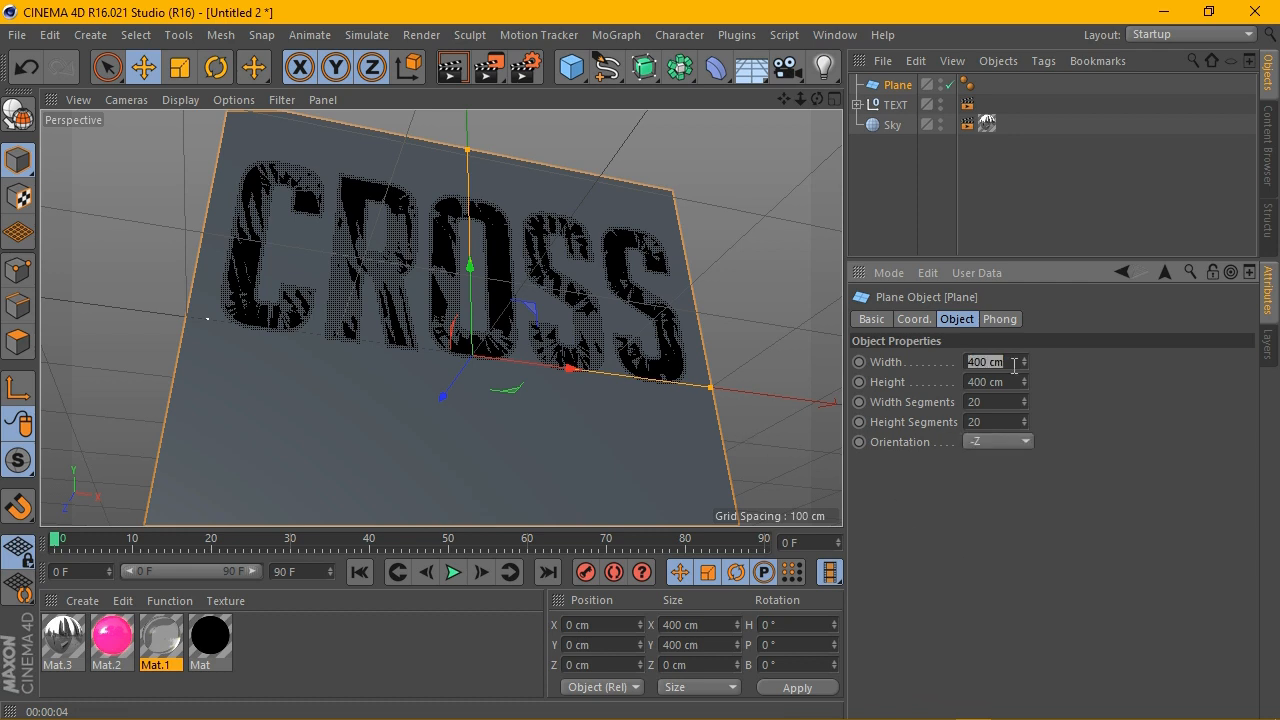
type("2000")
left_click(978, 382)
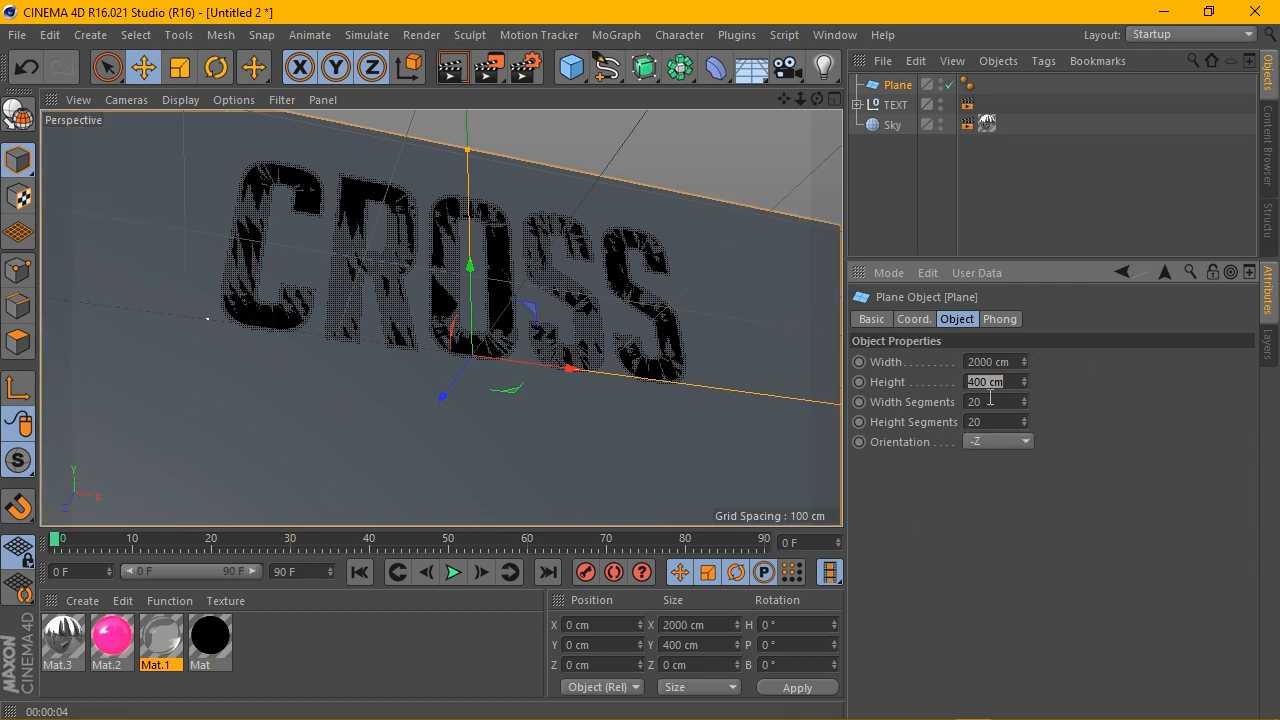
type("18000")
key("Return")
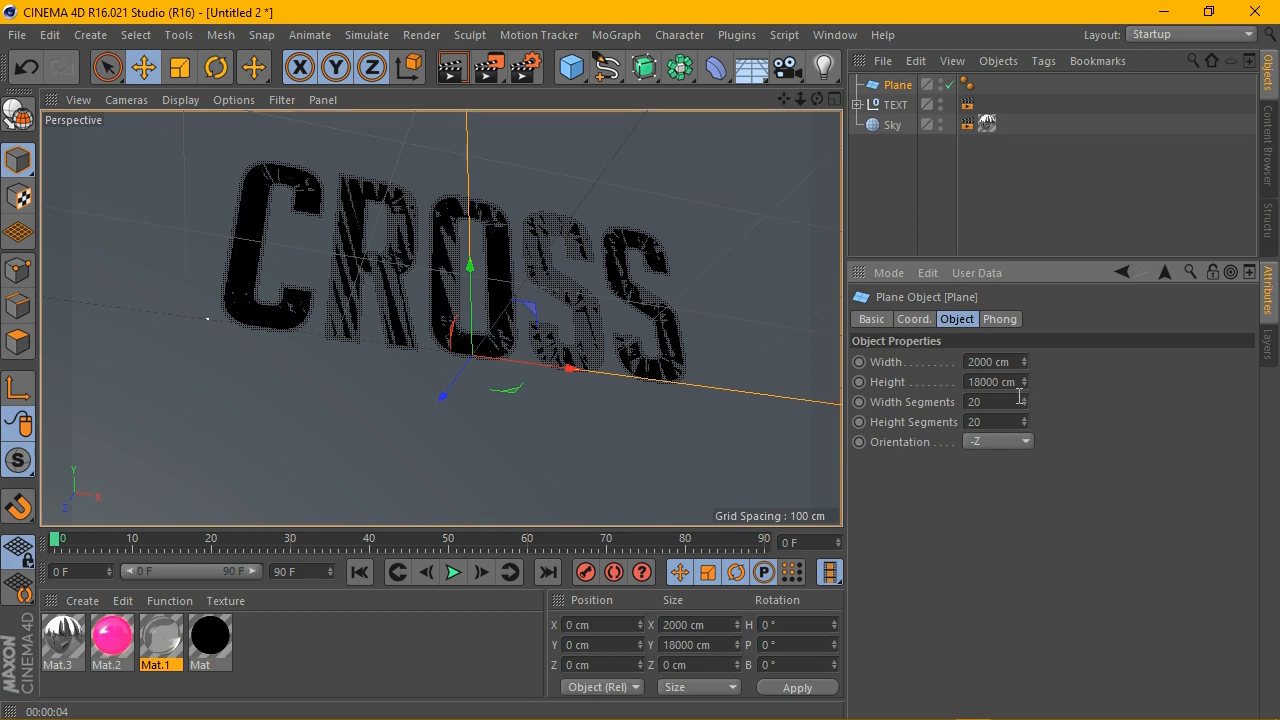
key("Return")
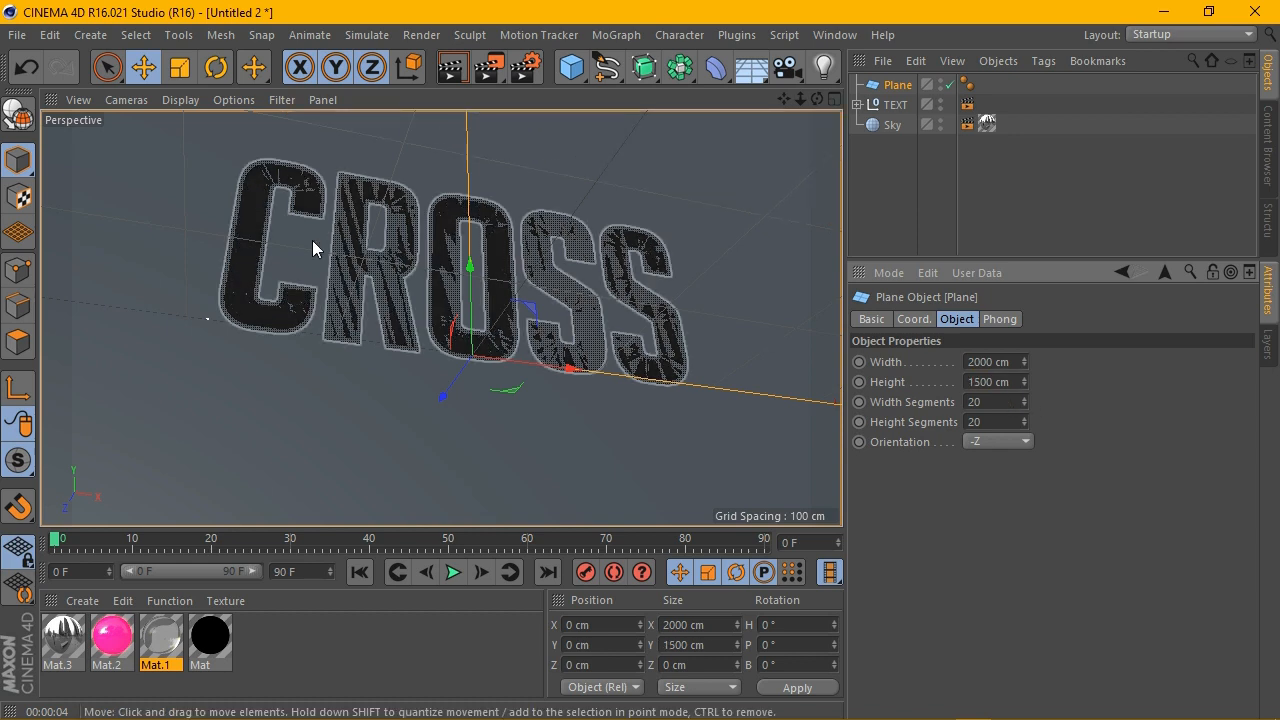
Step: Move the Plane behind the text layers along Z to about 28 cm using the Right view, and return to the Perspective view
scroll(312, 242, "down", 5)
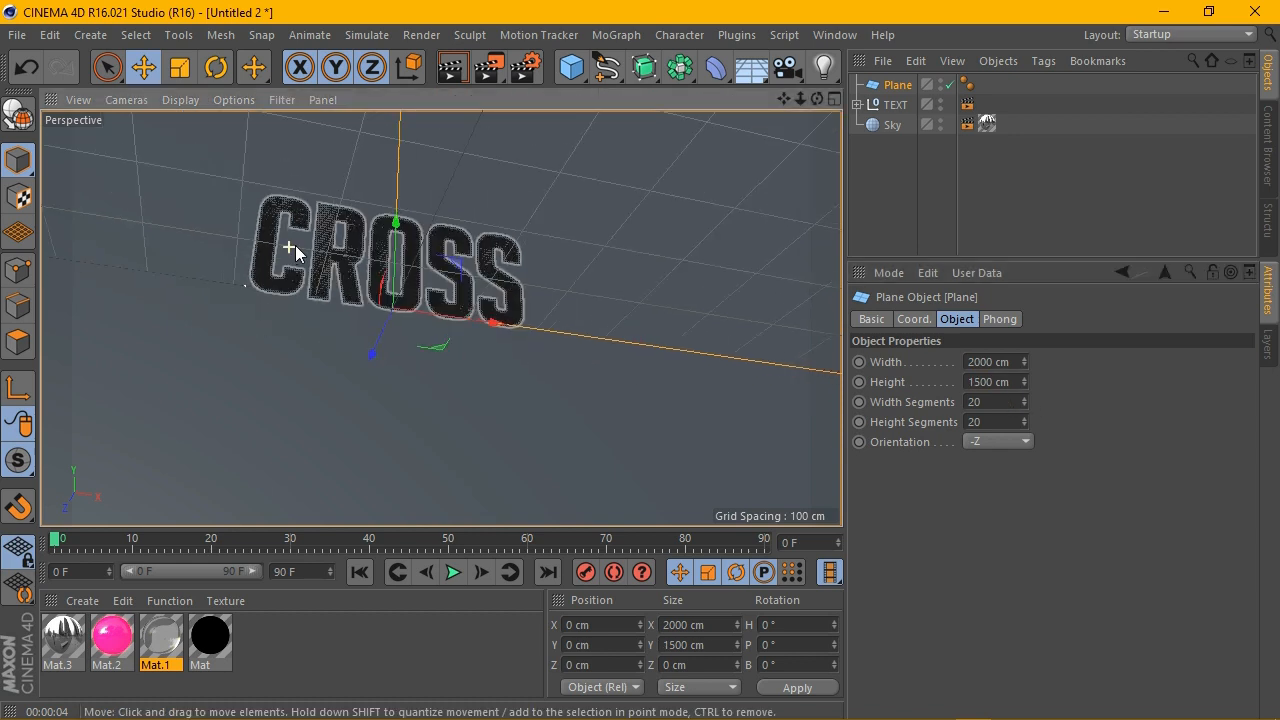
left_click(834, 99)
left_click(435, 323)
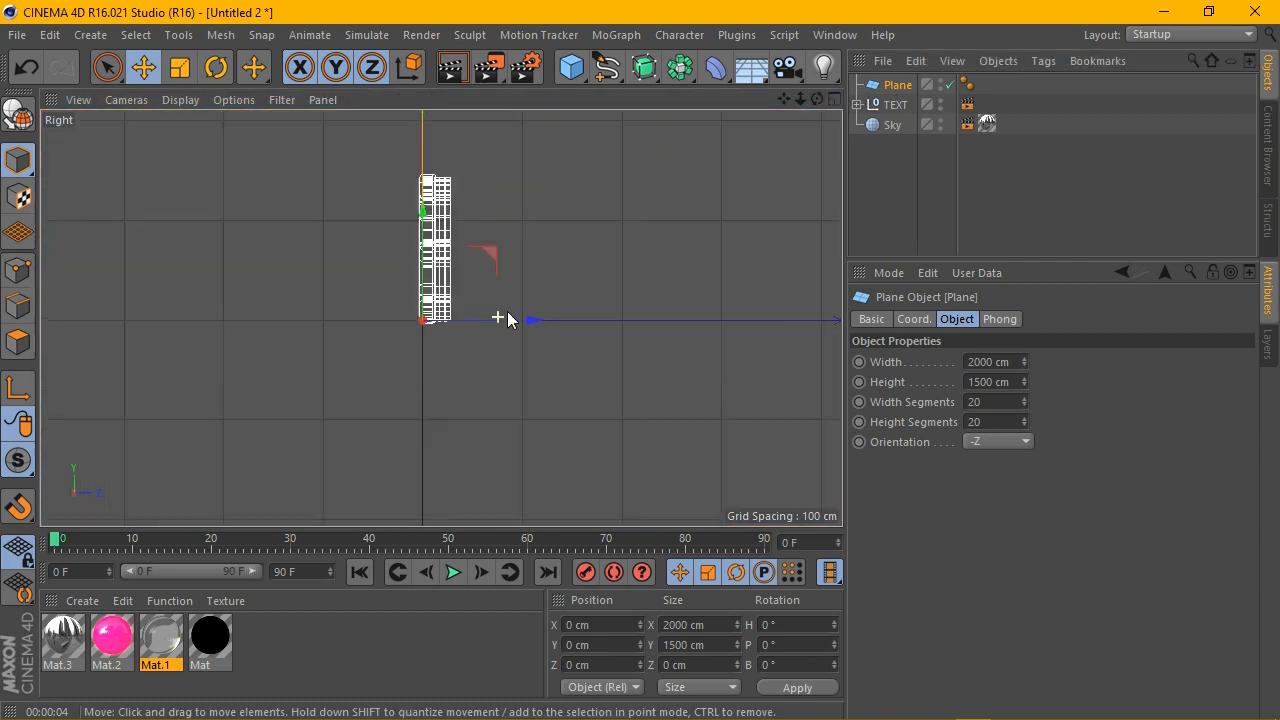
scroll(470, 295, "up", 6)
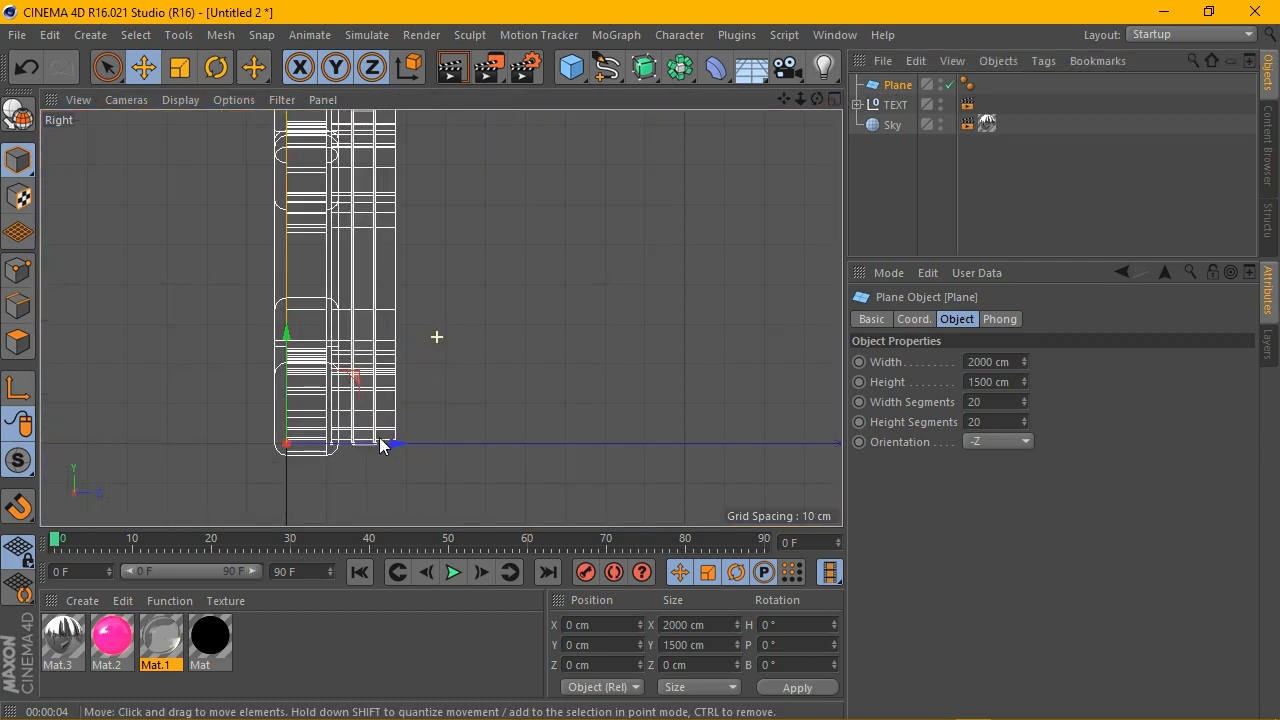
left_click_drag(380, 445, 436, 444)
middle_click(469, 112)
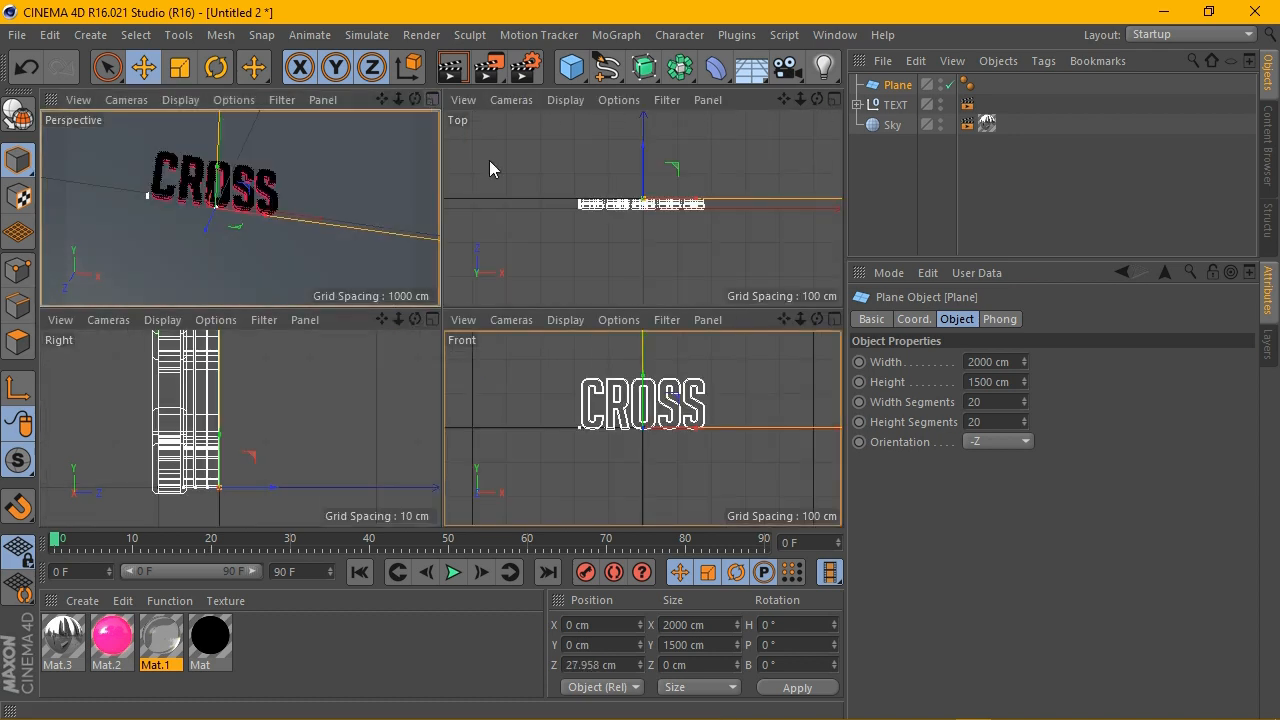
key("F1")
scroll(330, 240, "up", 3)
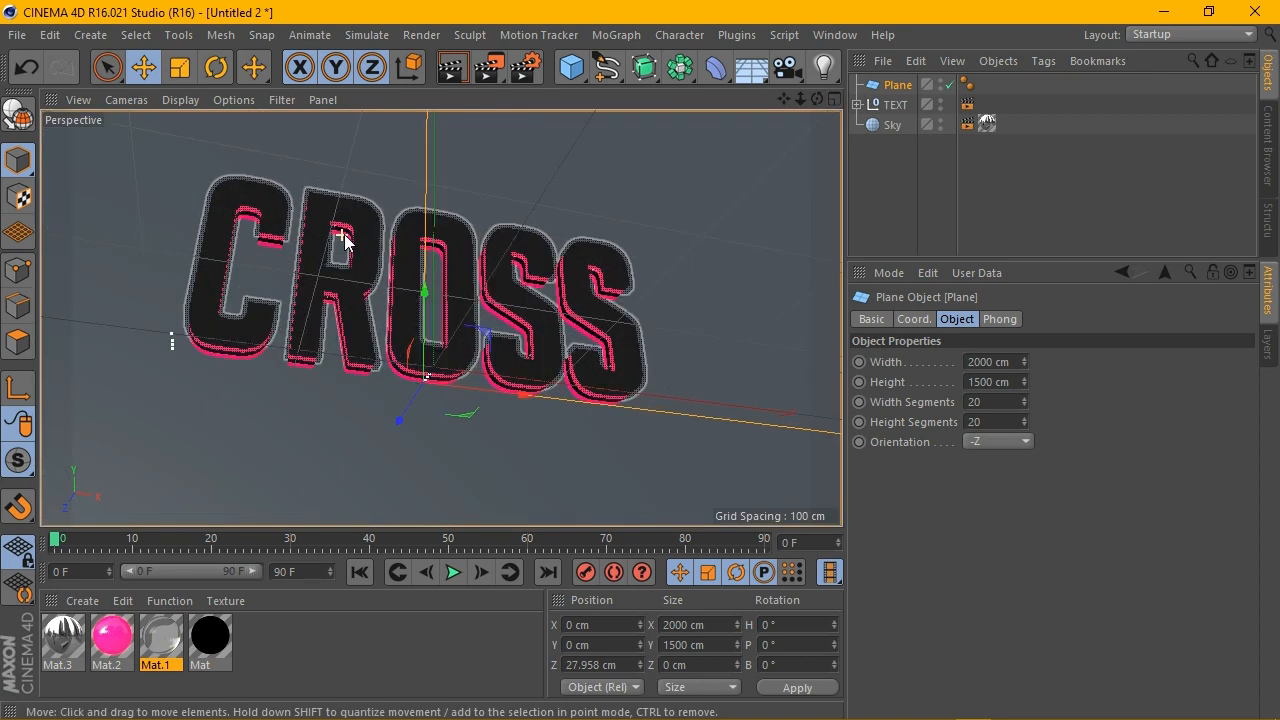
Step: Add a Compositing tag to the Plane and put the TEXT null in its Exclude list
left_click(905, 106)
left_click(895, 85)
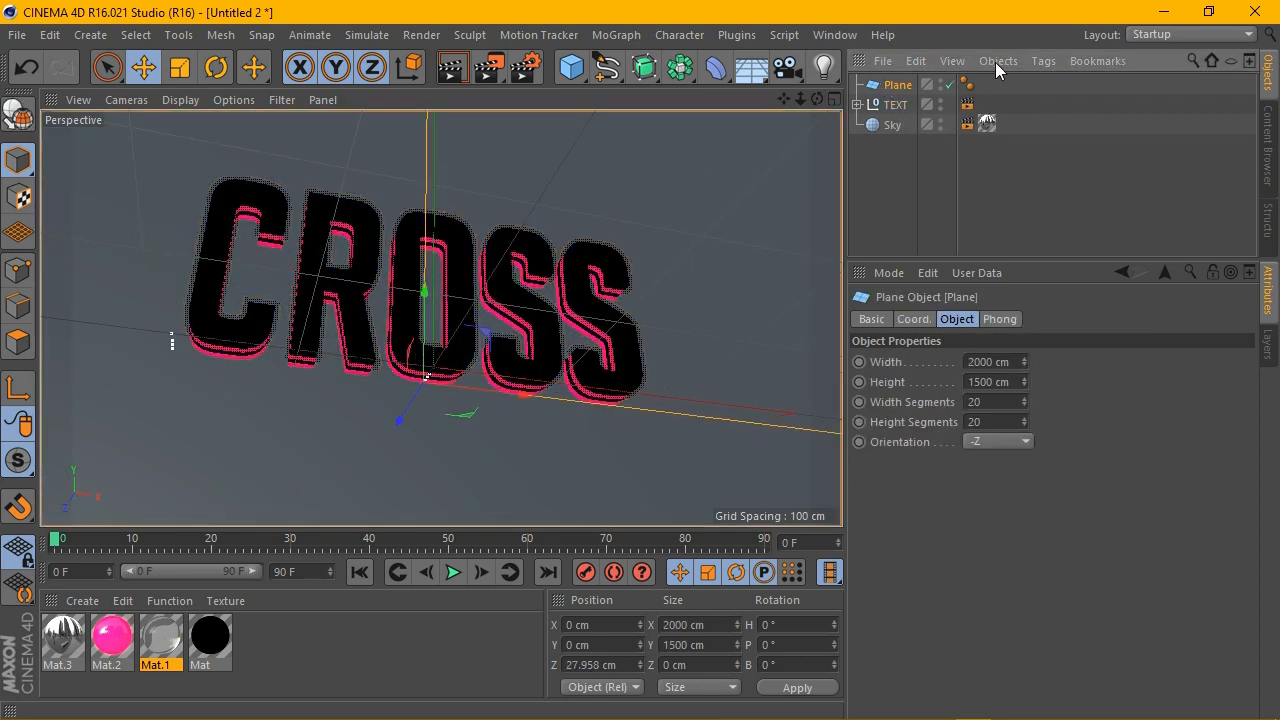
left_click(1041, 62)
mouse_move(1060, 84)
left_click(912, 231)
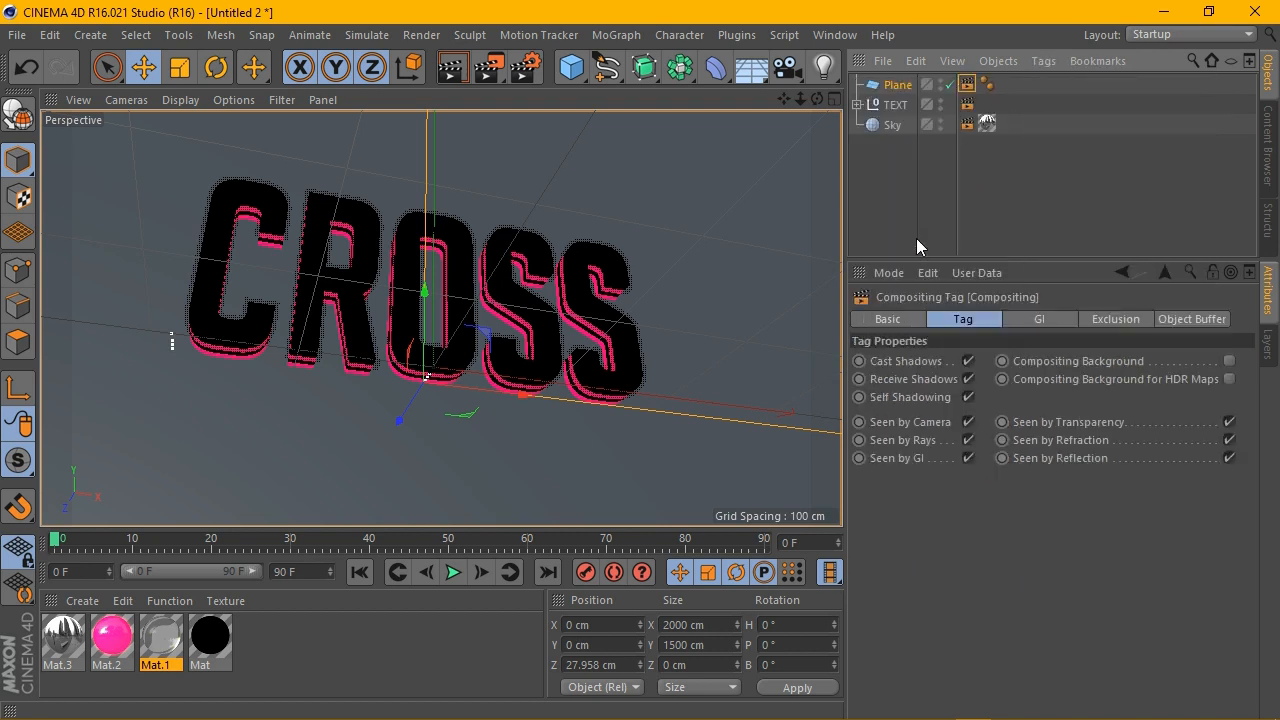
left_click(1110, 319)
left_click(897, 86)
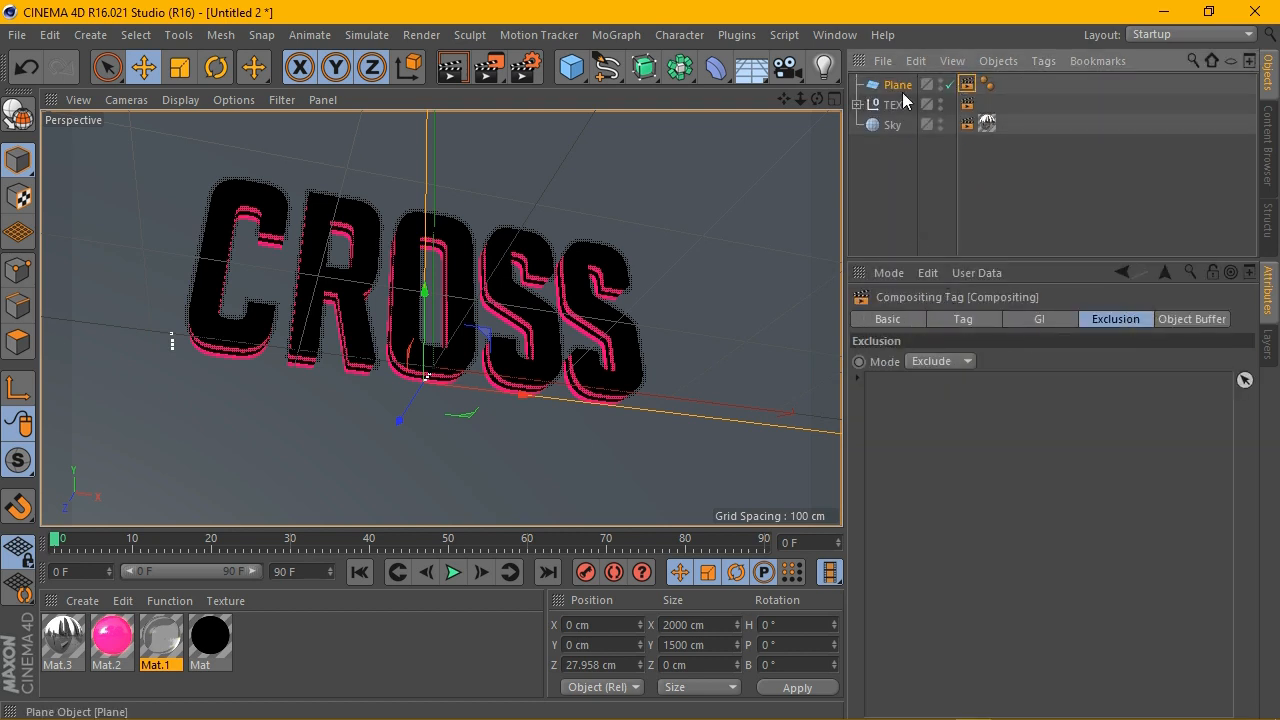
left_click(966, 84)
left_click_drag(895, 104, 860, 395)
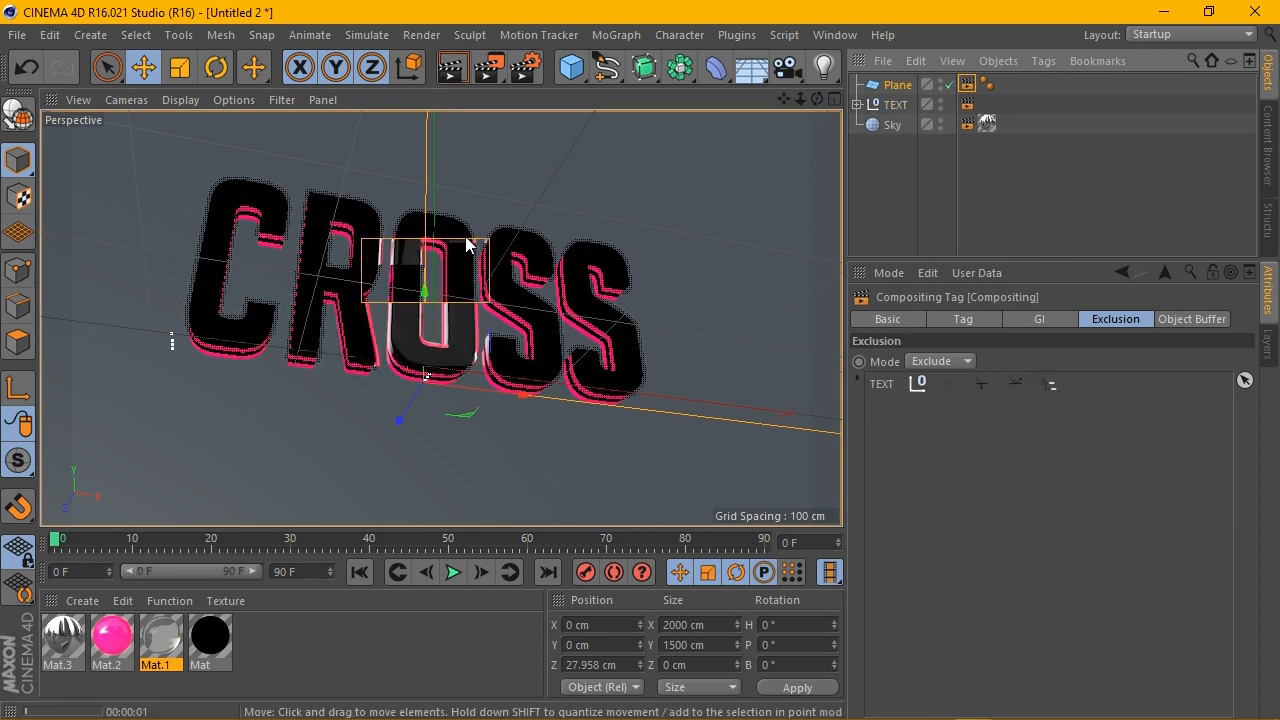
Step: Create a new material with Reflectance off and a dark gray color of RGB 26, 26, 26, and apply it to the Plane
left_click(82, 600)
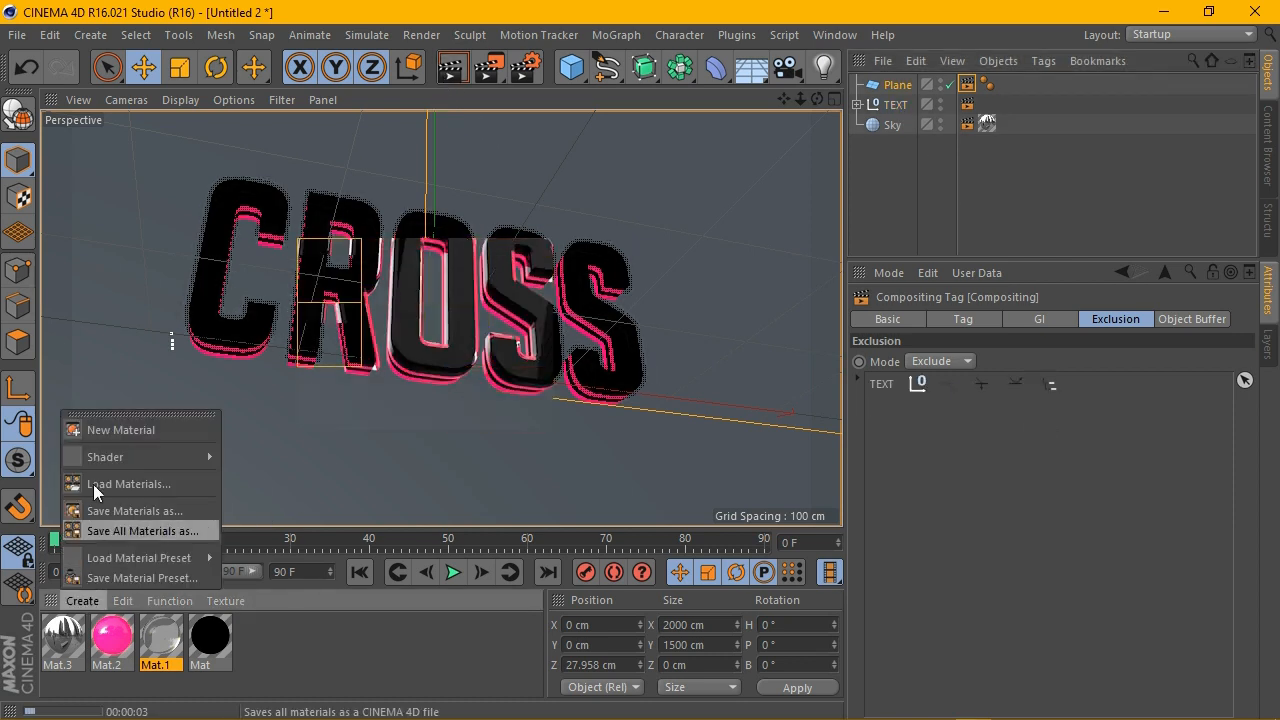
left_click(125, 429)
double_click(62, 636)
left_click(354, 401)
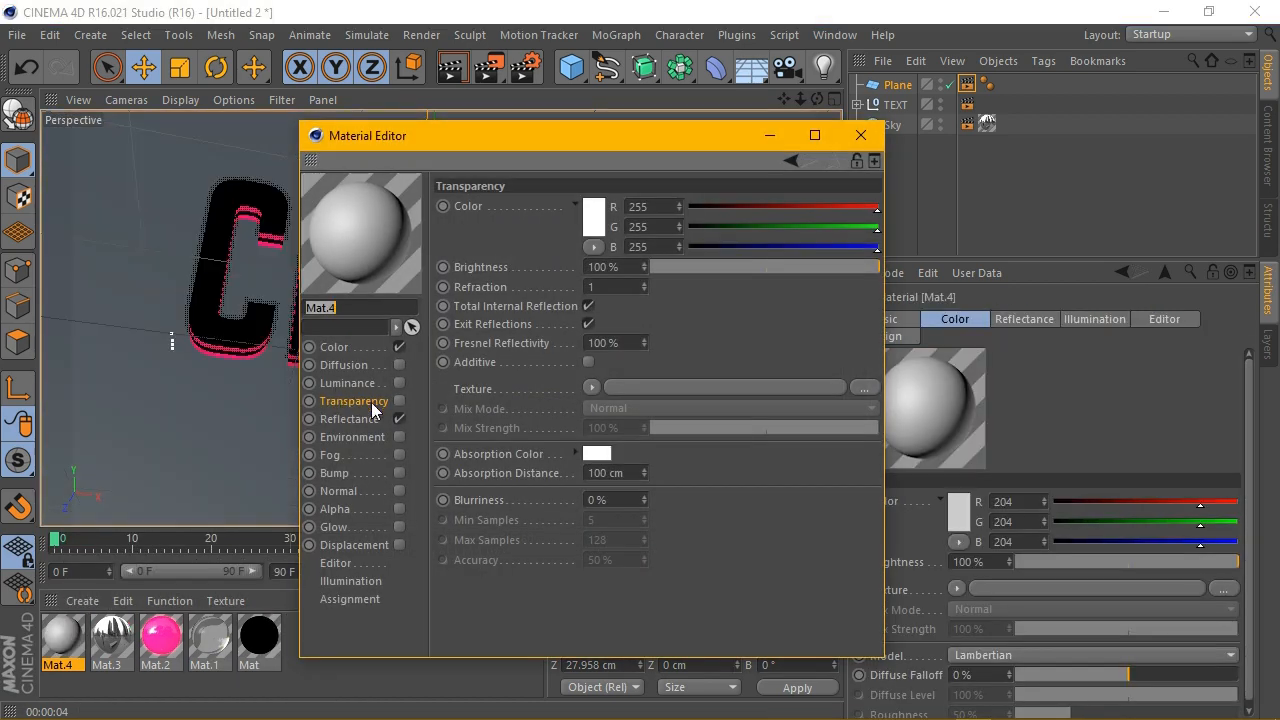
left_click(340, 347)
left_click(594, 215)
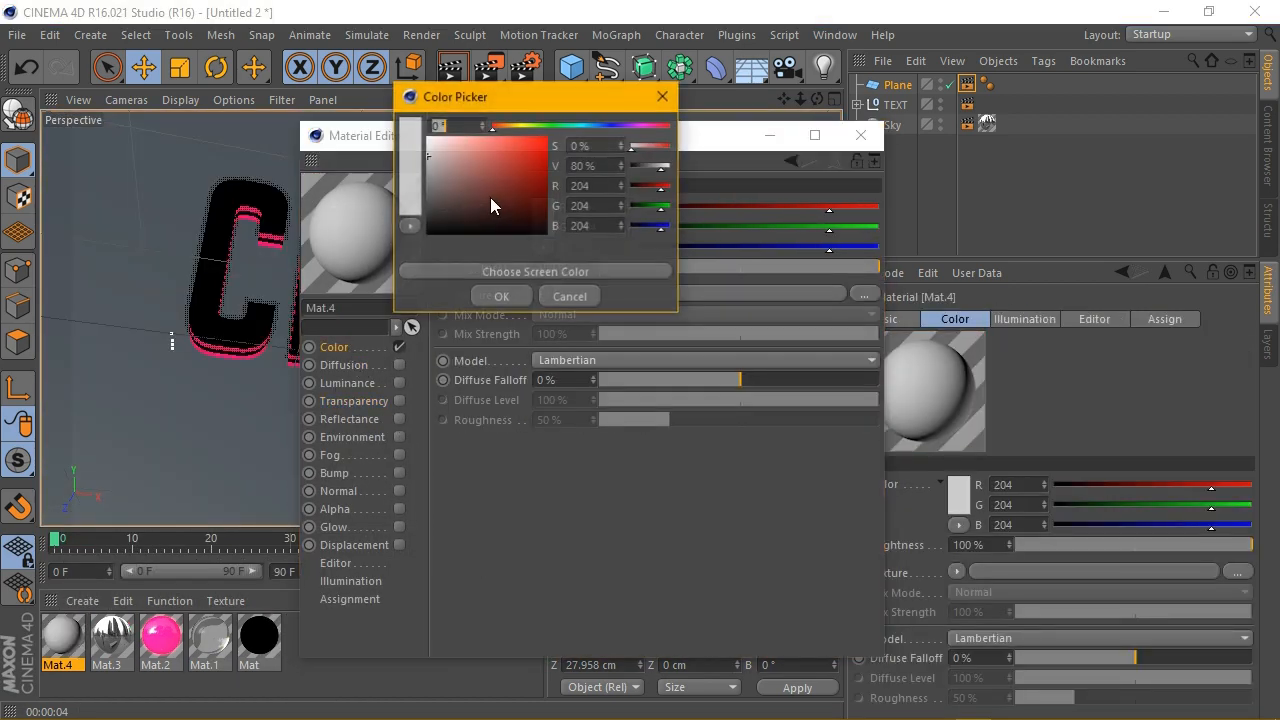
left_click_drag(490, 197, 410, 229)
left_click(501, 296)
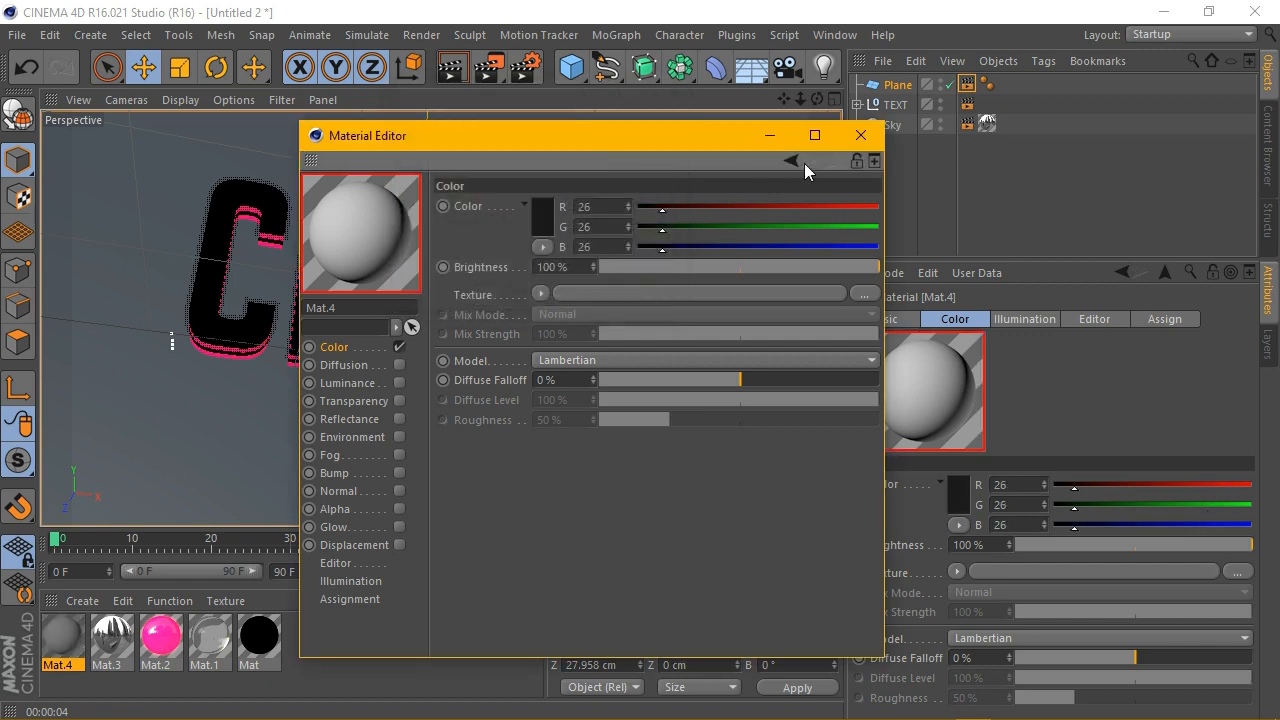
left_click(563, 280)
left_click_drag(62, 636, 893, 86)
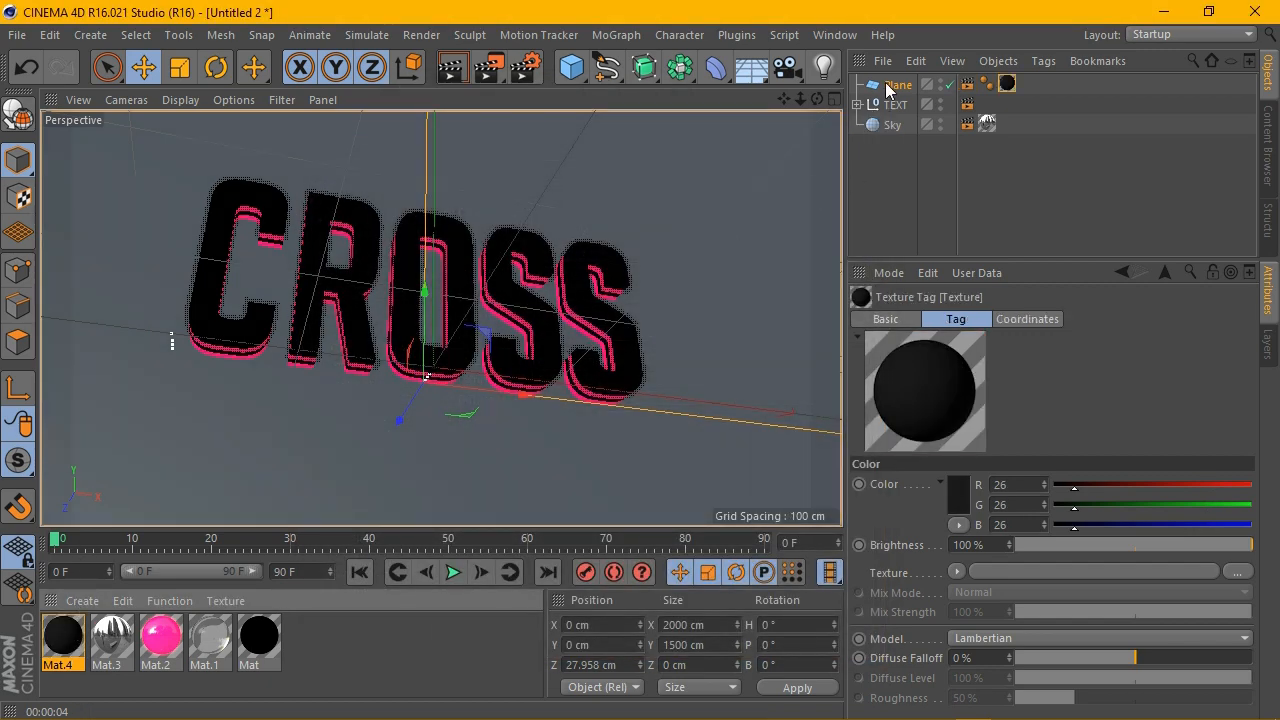
Step: Add an Omni Light with Shadow Maps (Soft) shadows and show all four views
left_click_drag(823, 66, 921, 93)
left_click(1006, 492)
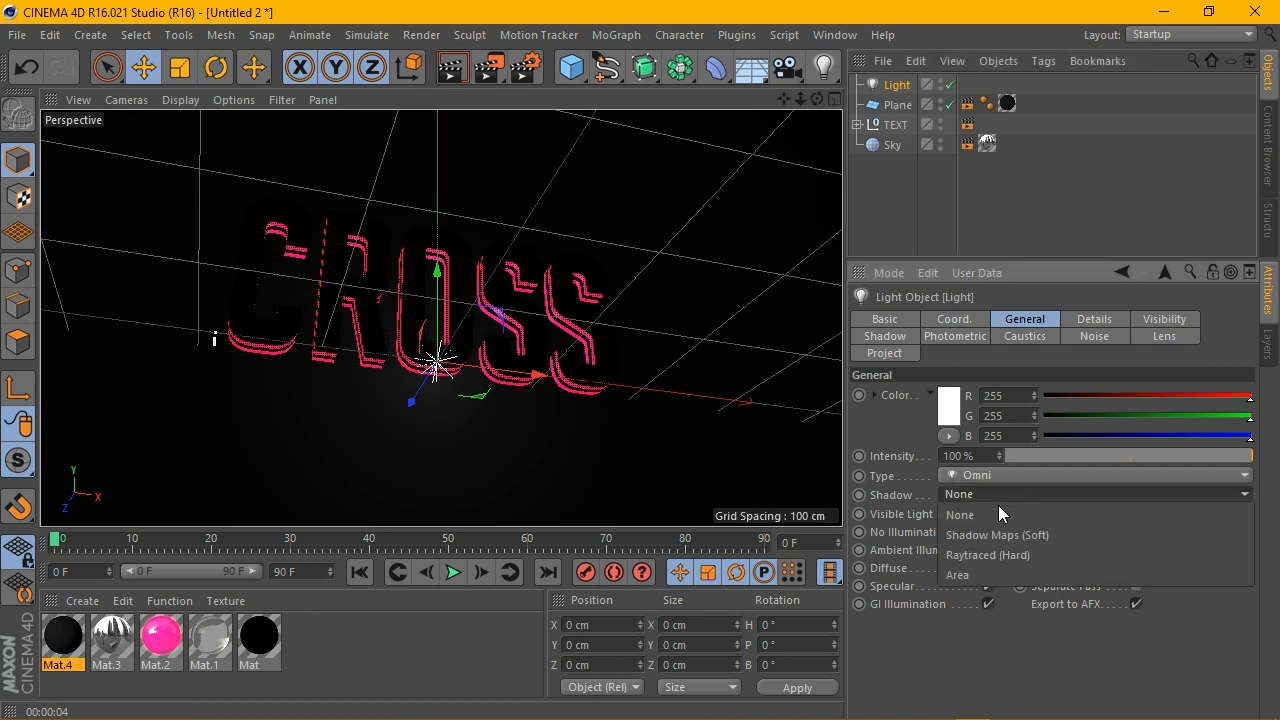
left_click(994, 526)
left_click(835, 99)
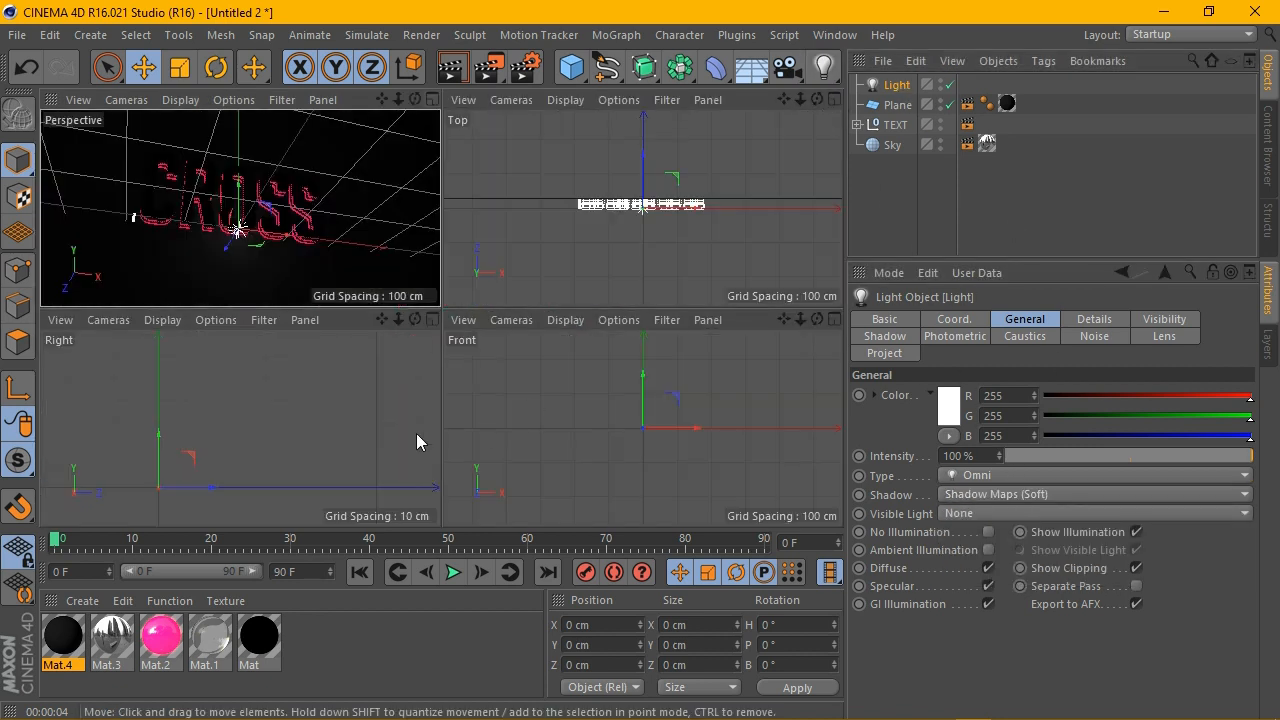
Step: Move the Light to about X 469, Y 169, Z -299 cm using the orthographic views, and render the Perspective view
left_click_drag(348, 435, 219, 435)
scroll(565, 422, "down", 2)
left_click_drag(633, 430, 798, 393)
left_click_drag(258, 360, 227, 360)
left_click(432, 99)
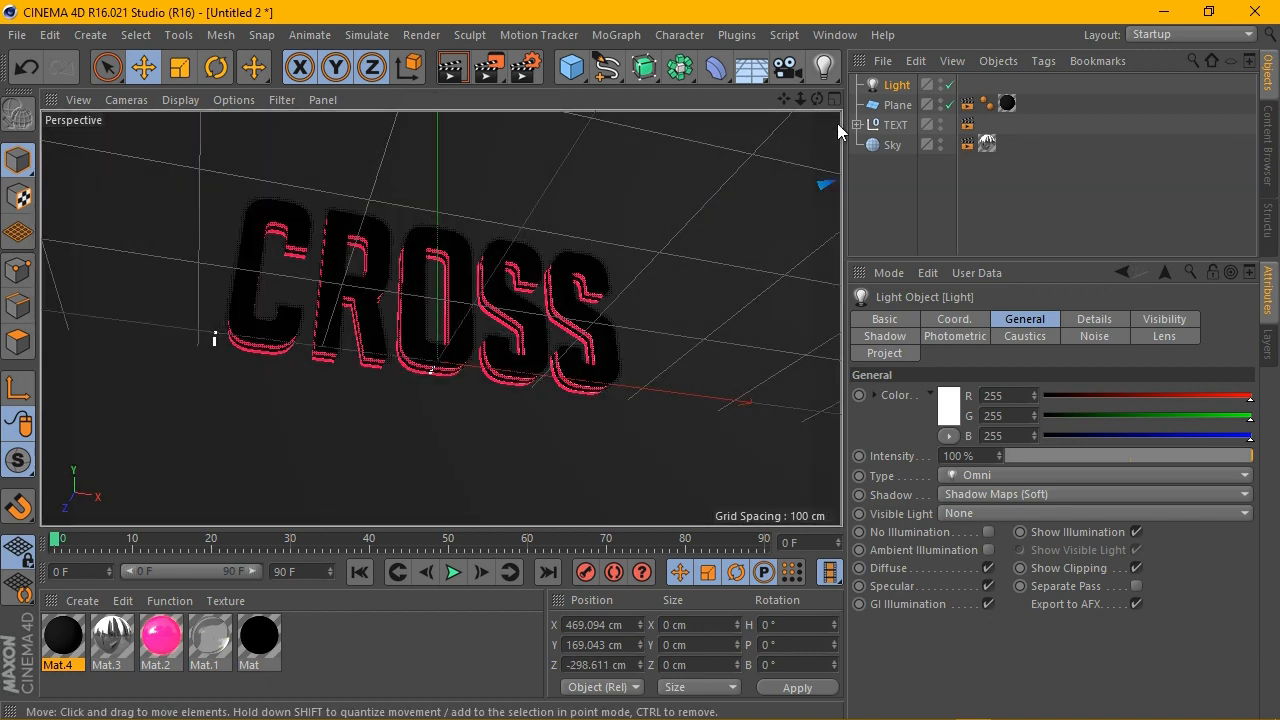
scroll(492, 274, "up", 1)
scroll(348, 299, "up", 1)
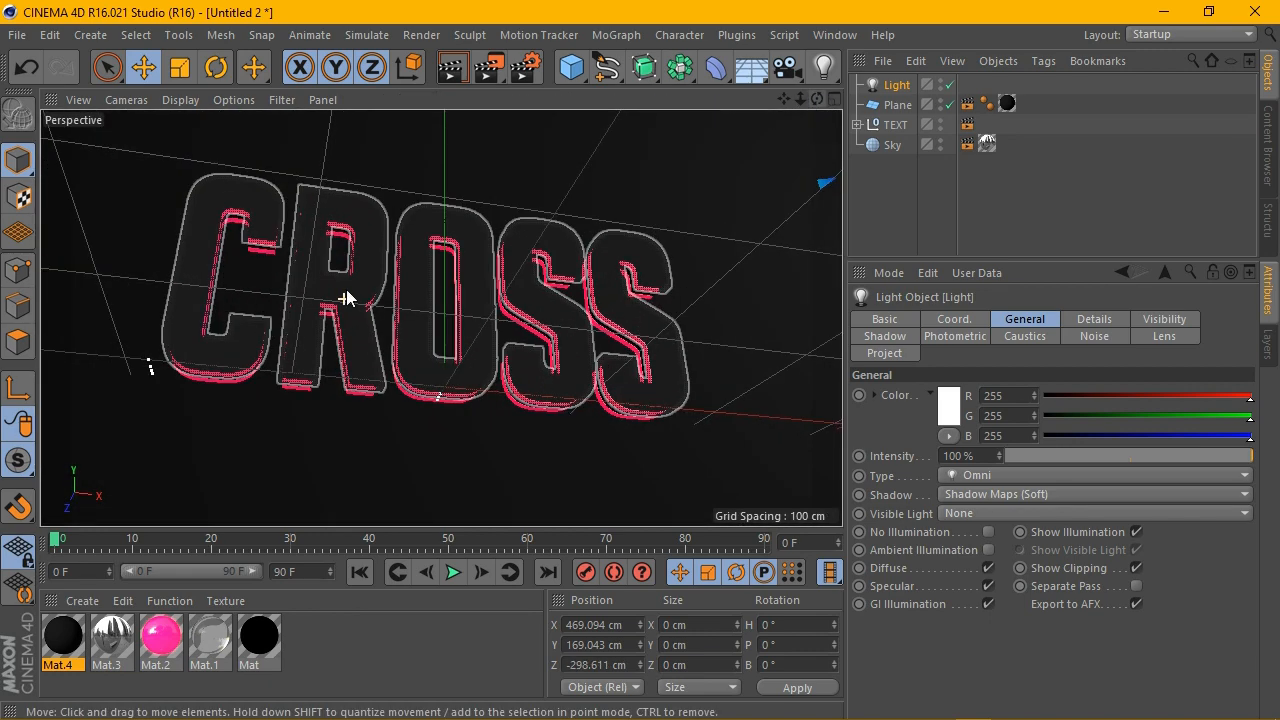
left_click(451, 67)
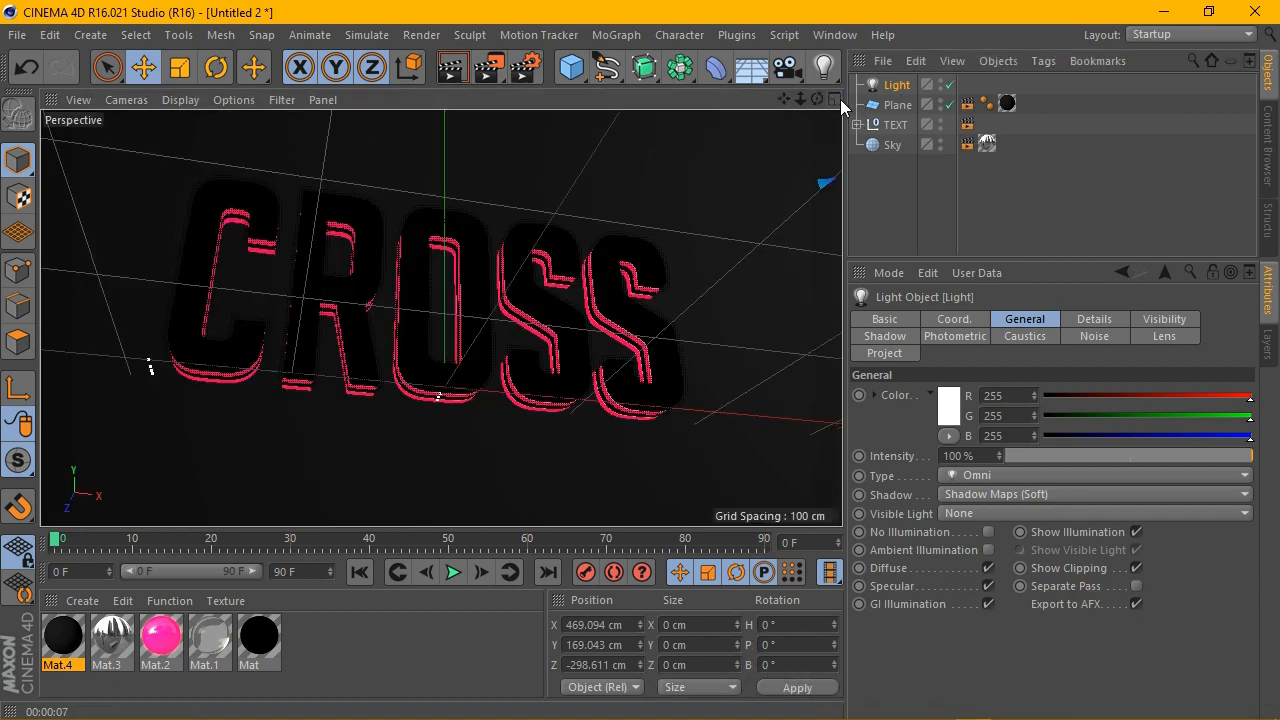
Step: Move the Light further out in the Front view to about X 698, Y 221 cm, and render the Perspective view again
middle_click(634, 437)
scroll(673, 431, "down", 3)
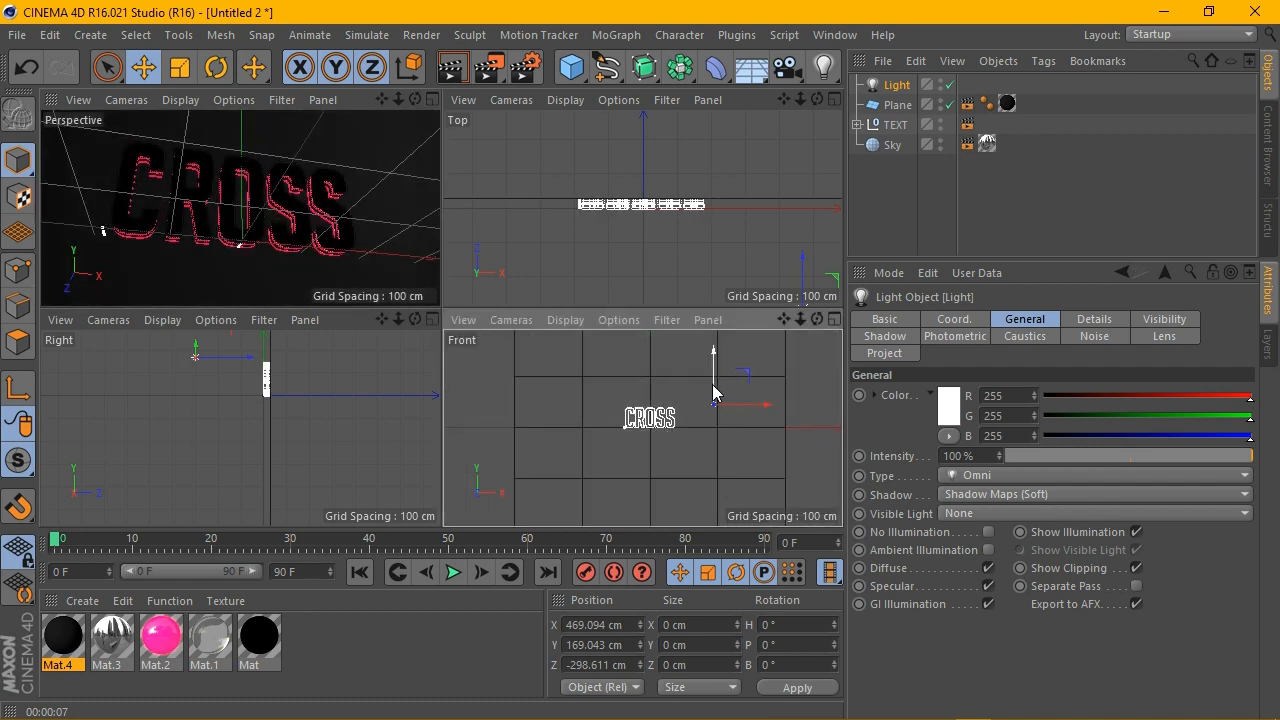
mouse_move(712, 385)
left_mouse_down()
mouse_move(712, 352)
mouse_move(774, 380)
mouse_move(744, 366)
mouse_move(746, 386)
left_mouse_up()
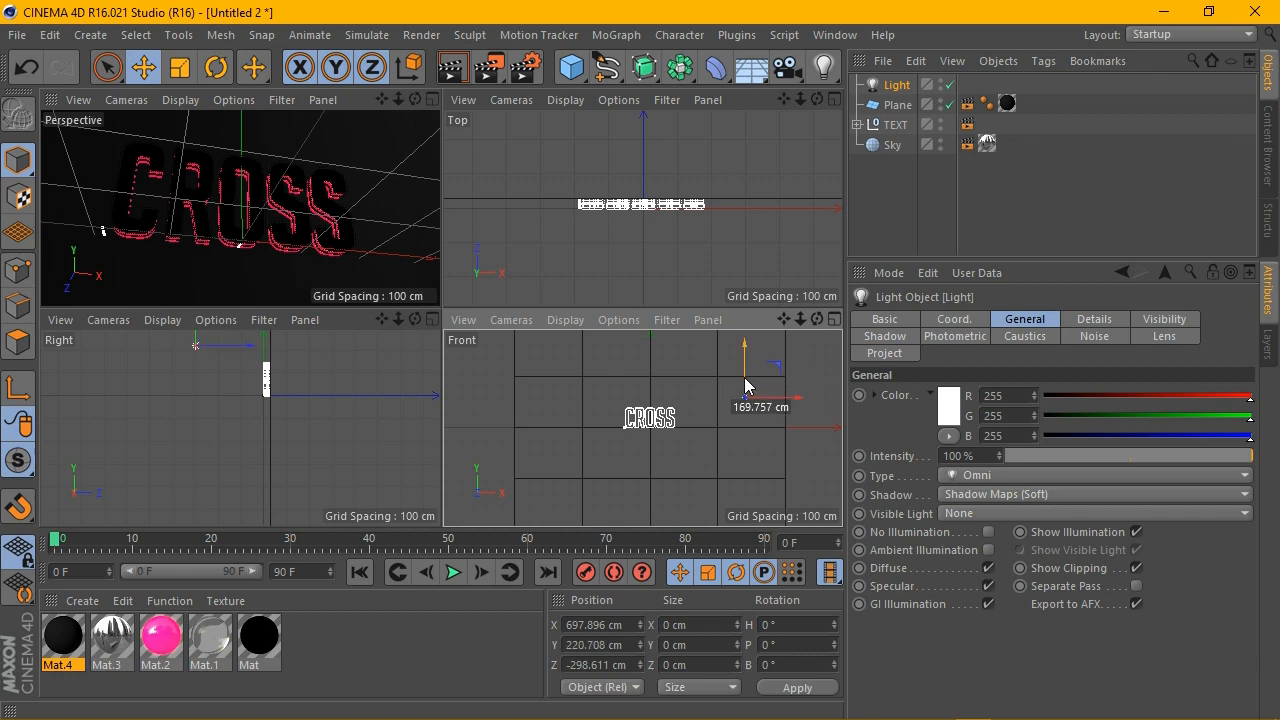
left_click(430, 98)
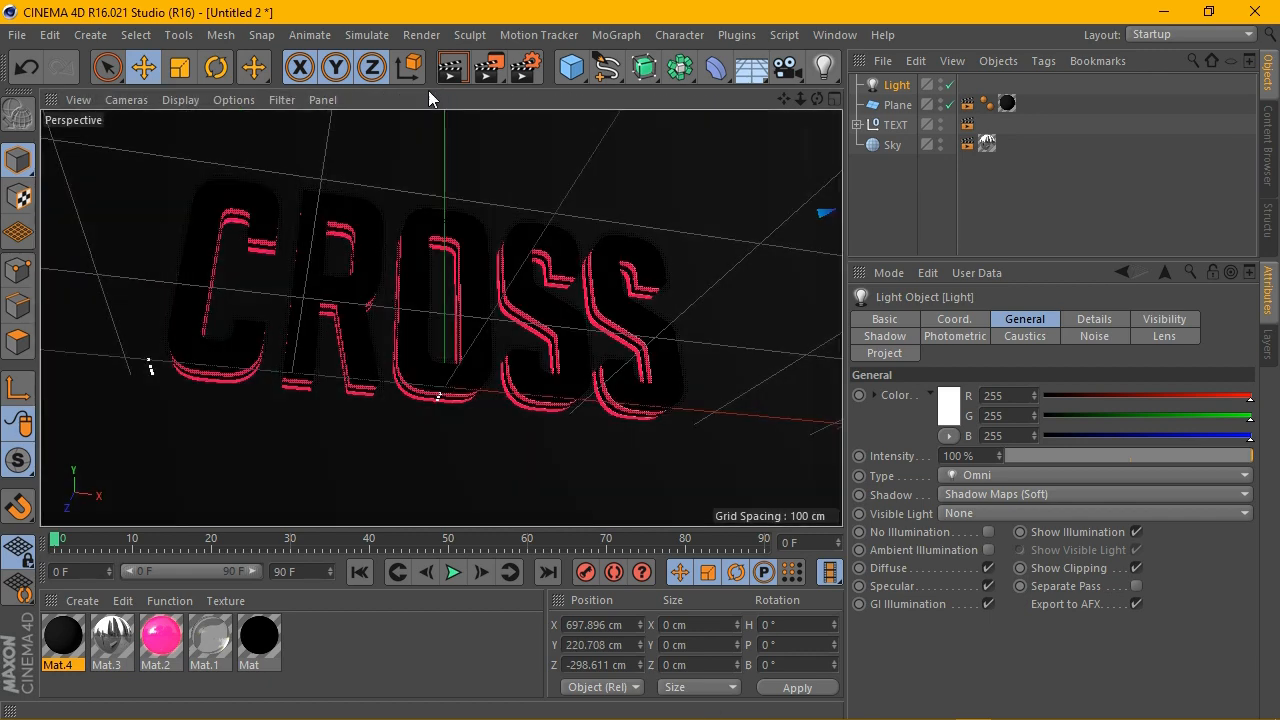
left_click(440, 74)
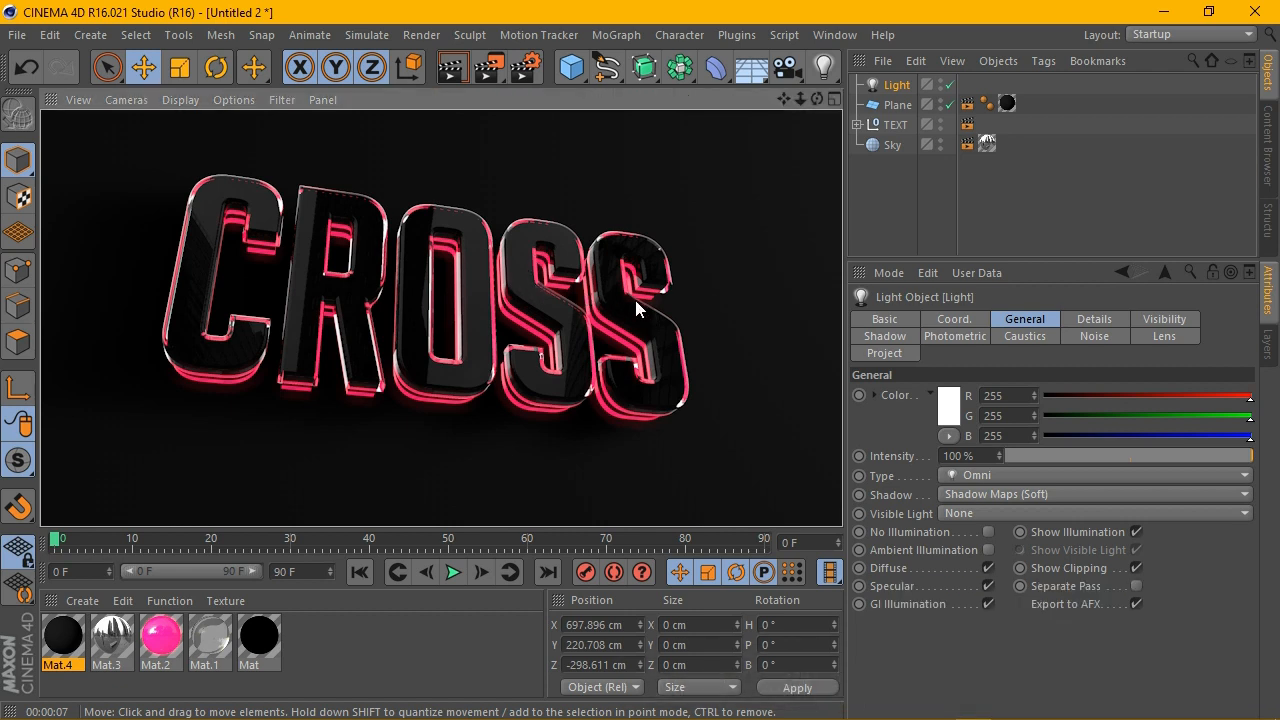
Step: Set the start and end fillet caps of MoText.1 to 2 steps and a 2 cm radius, and render a preview
left_click(856, 124)
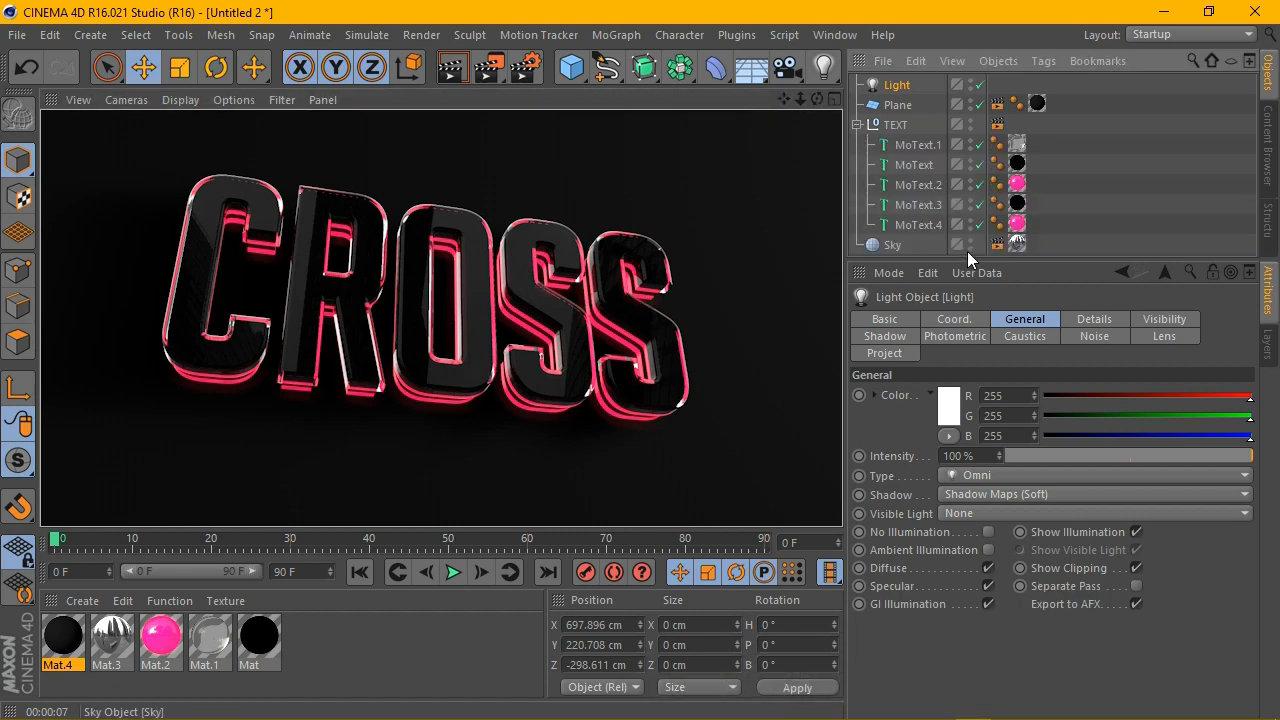
left_click(931, 185)
left_click(918, 145)
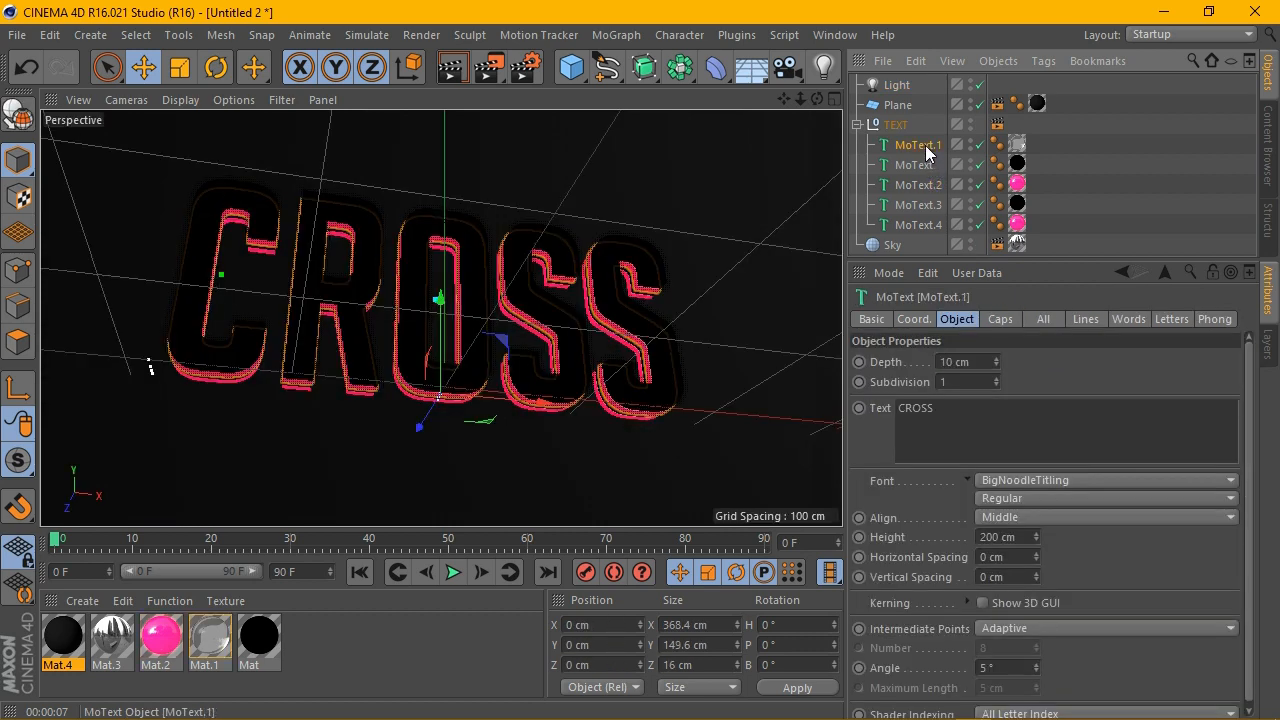
left_click(1000, 319)
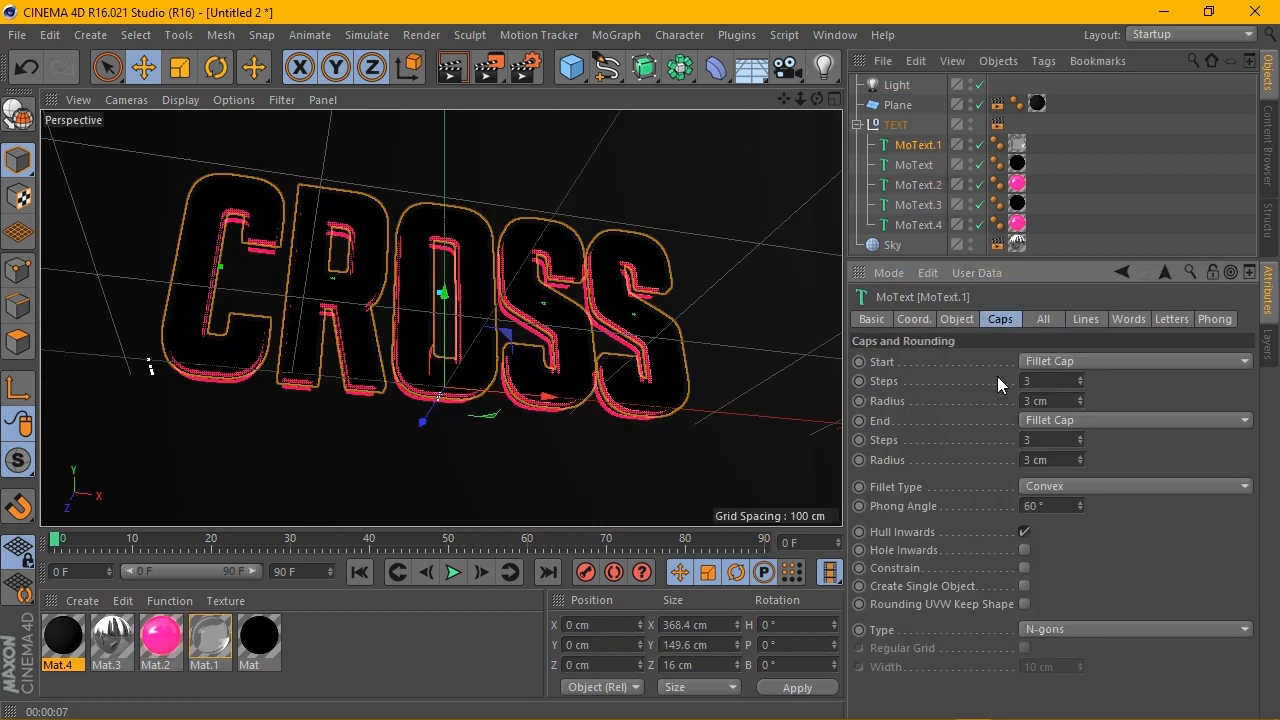
left_click(1080, 404)
left_click(1080, 464)
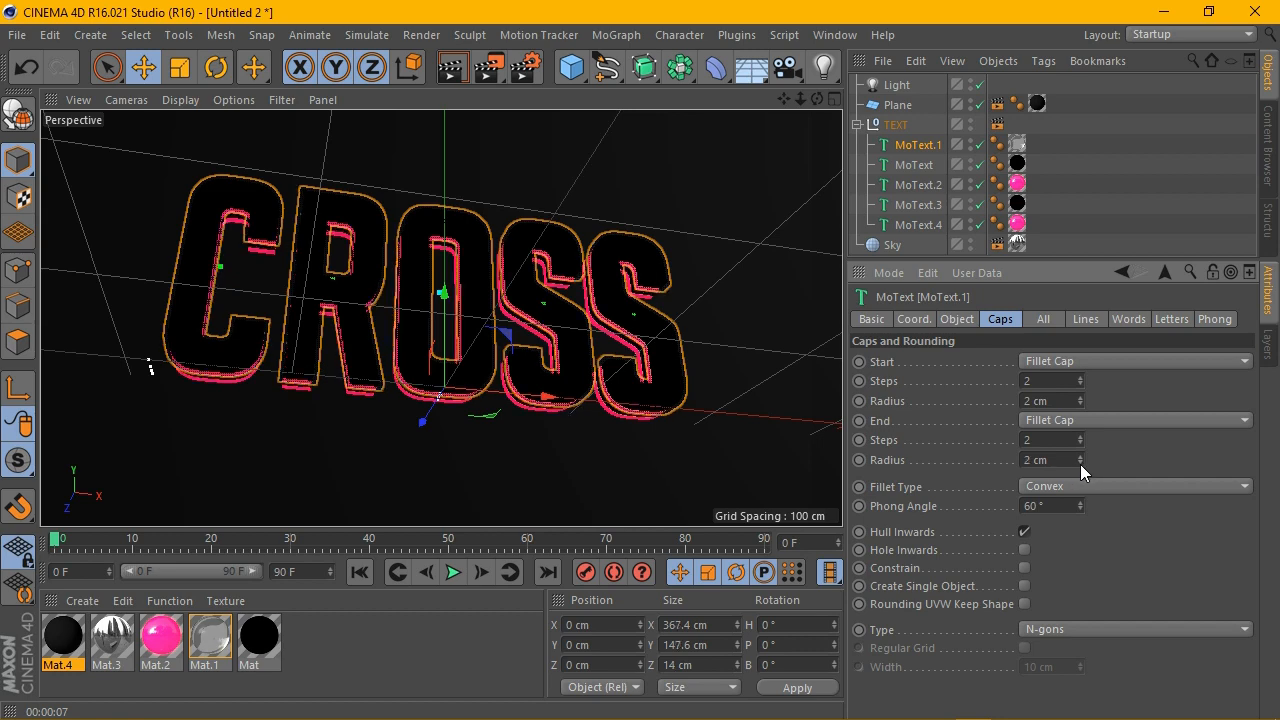
left_click(455, 69)
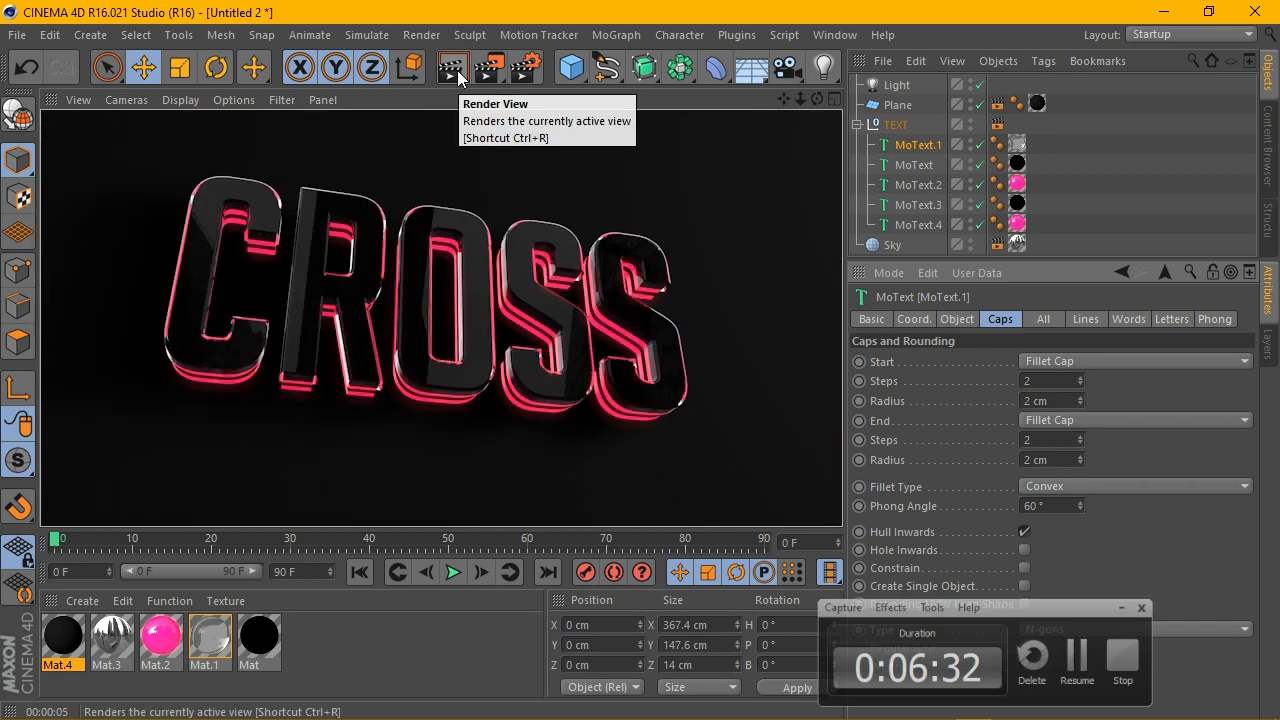
Step: Change the Color channel of the pink material Mat.2 to red, RGB 213, 0, 0
double_click(160, 635)
left_click(544, 216)
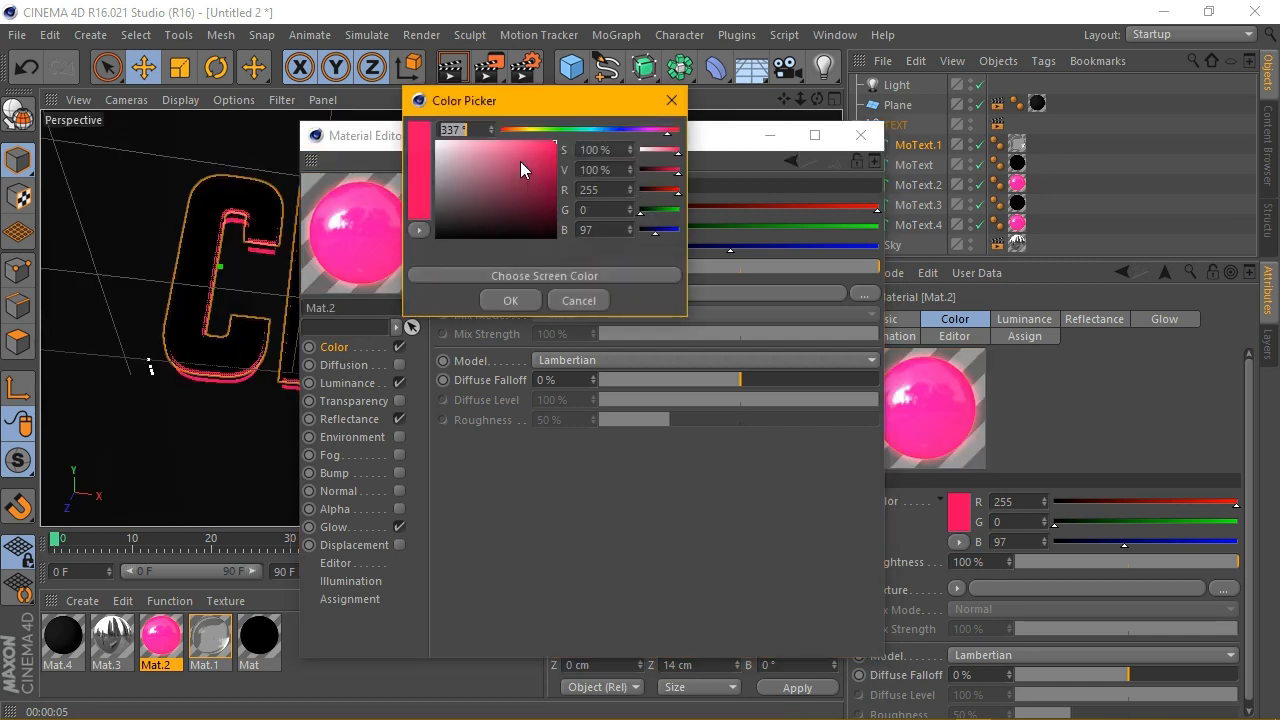
left_click_drag(635, 131, 684, 131)
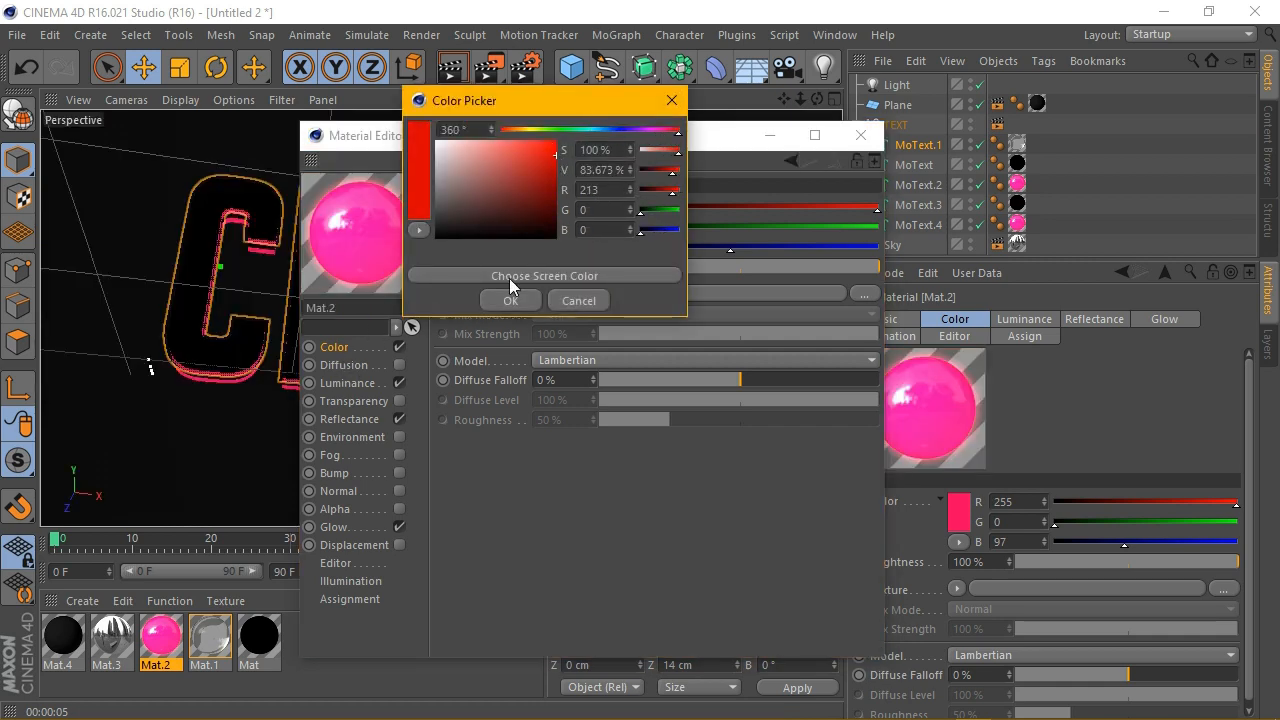
left_click(510, 300)
Step: Change the Glow color of Mat.2 to an orange-red shade and render a preview
left_click(334, 527)
left_click(562, 204)
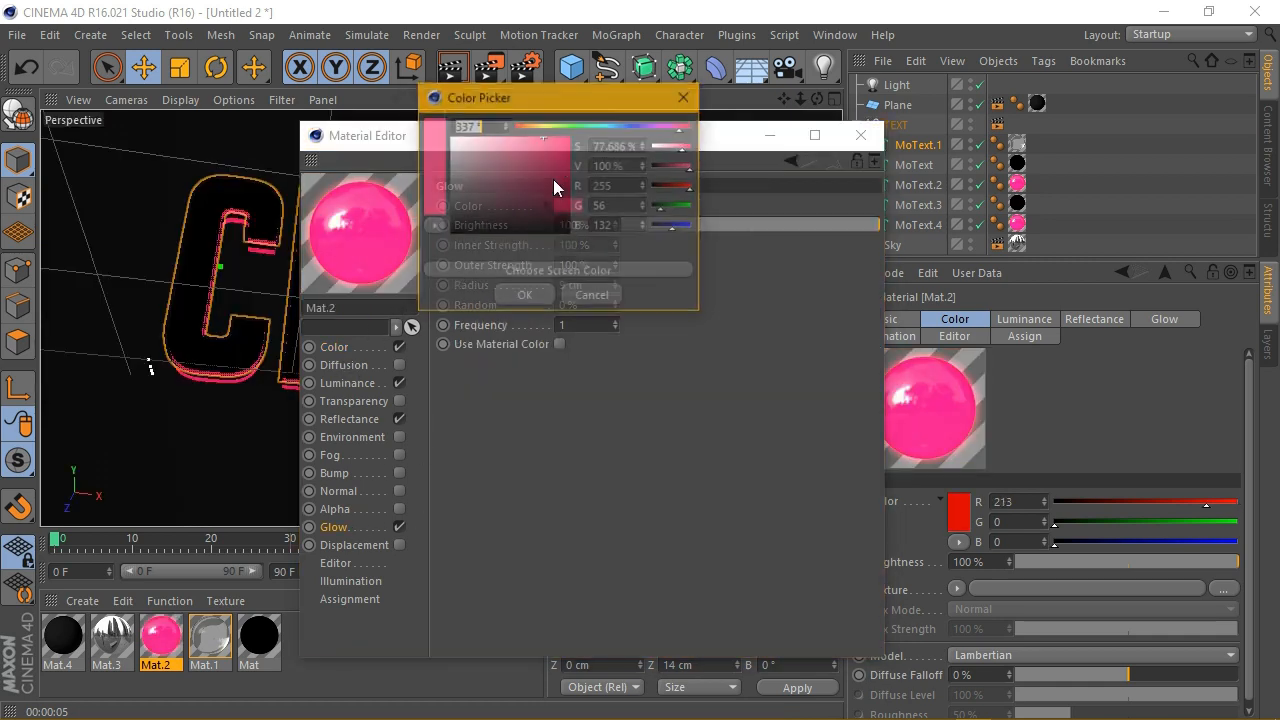
left_click(528, 290)
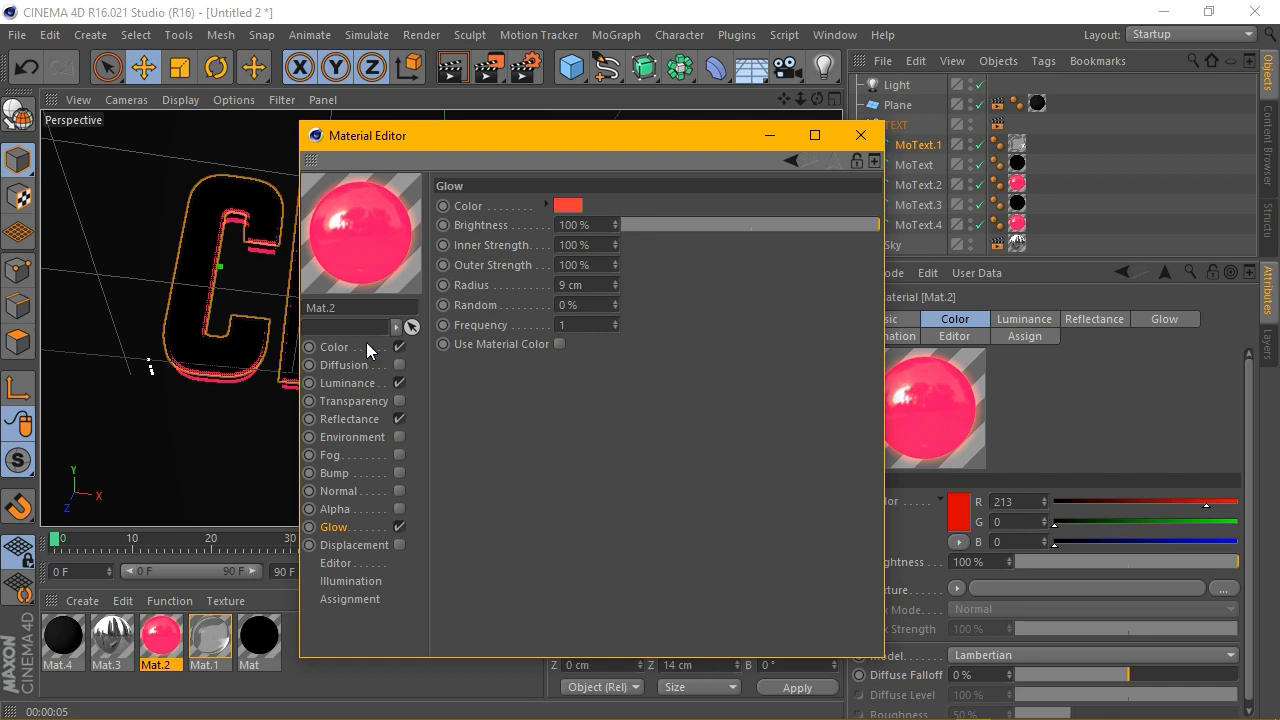
left_click(334, 347)
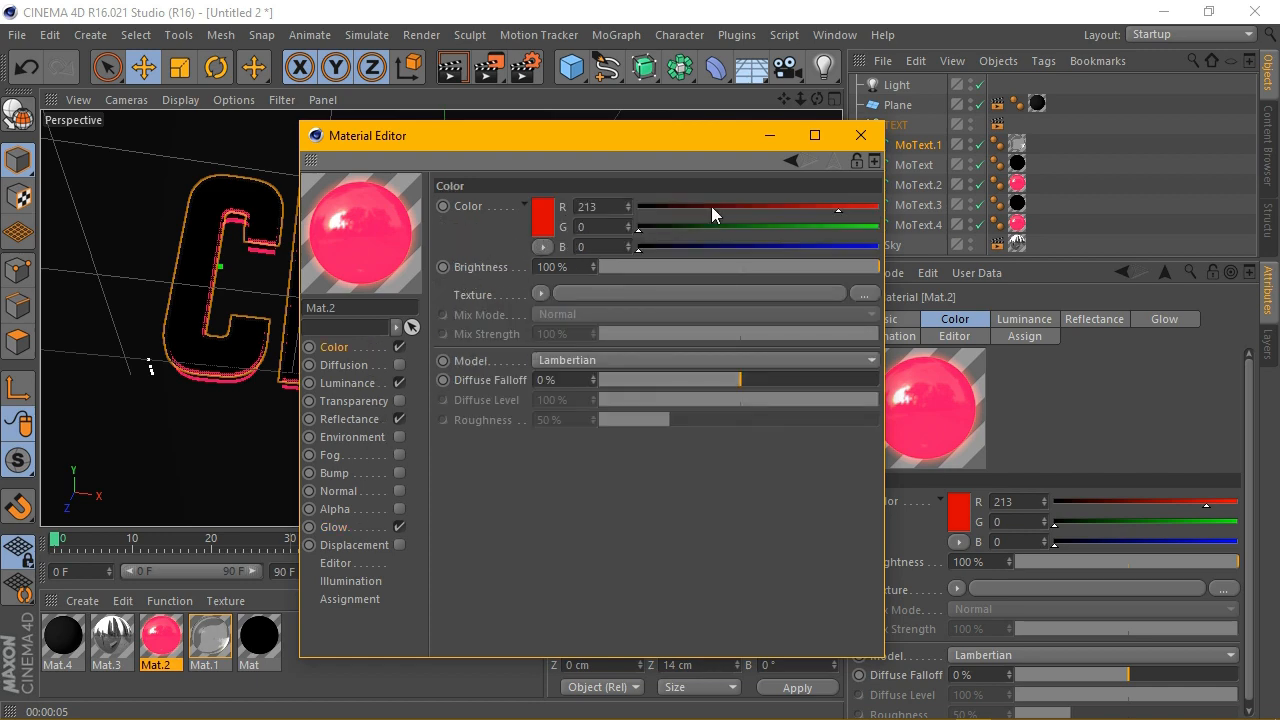
left_click(860, 135)
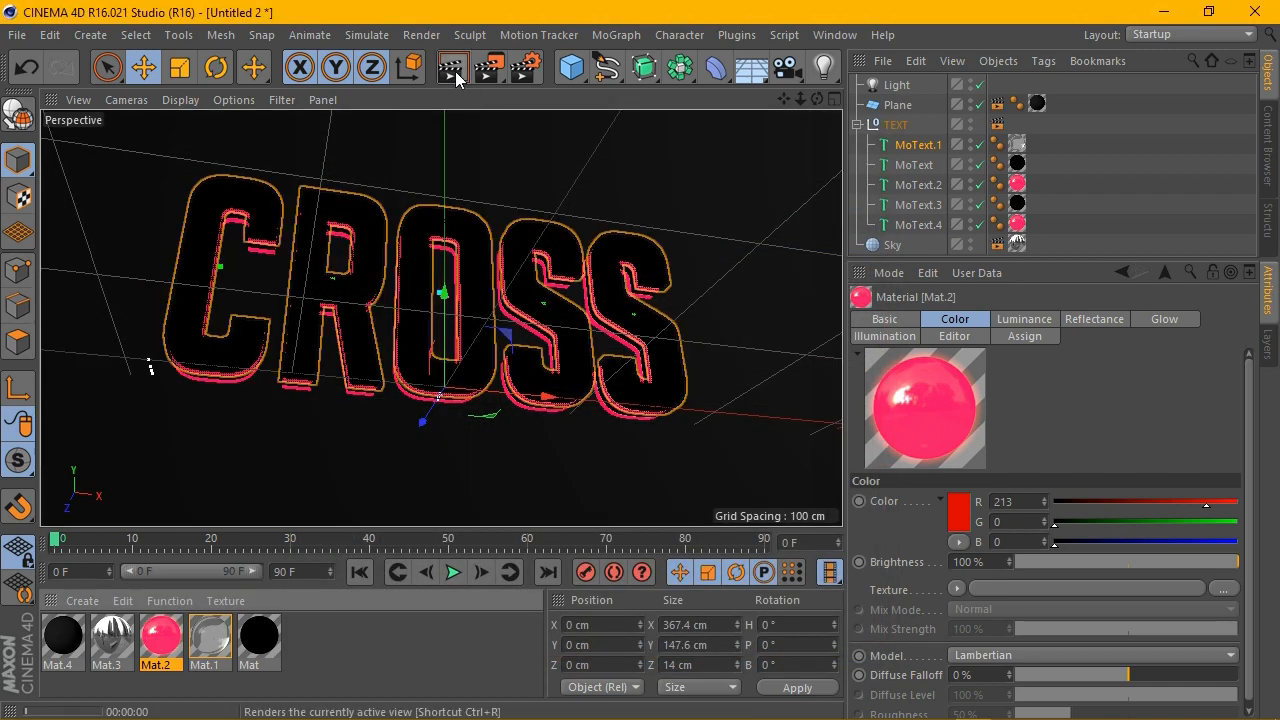
left_click(456, 78)
Step: Set the Luminance color of Mat.2 to red, RGB 215, 0, 0, and render the Perspective view
left_click(170, 640)
double_click(168, 639)
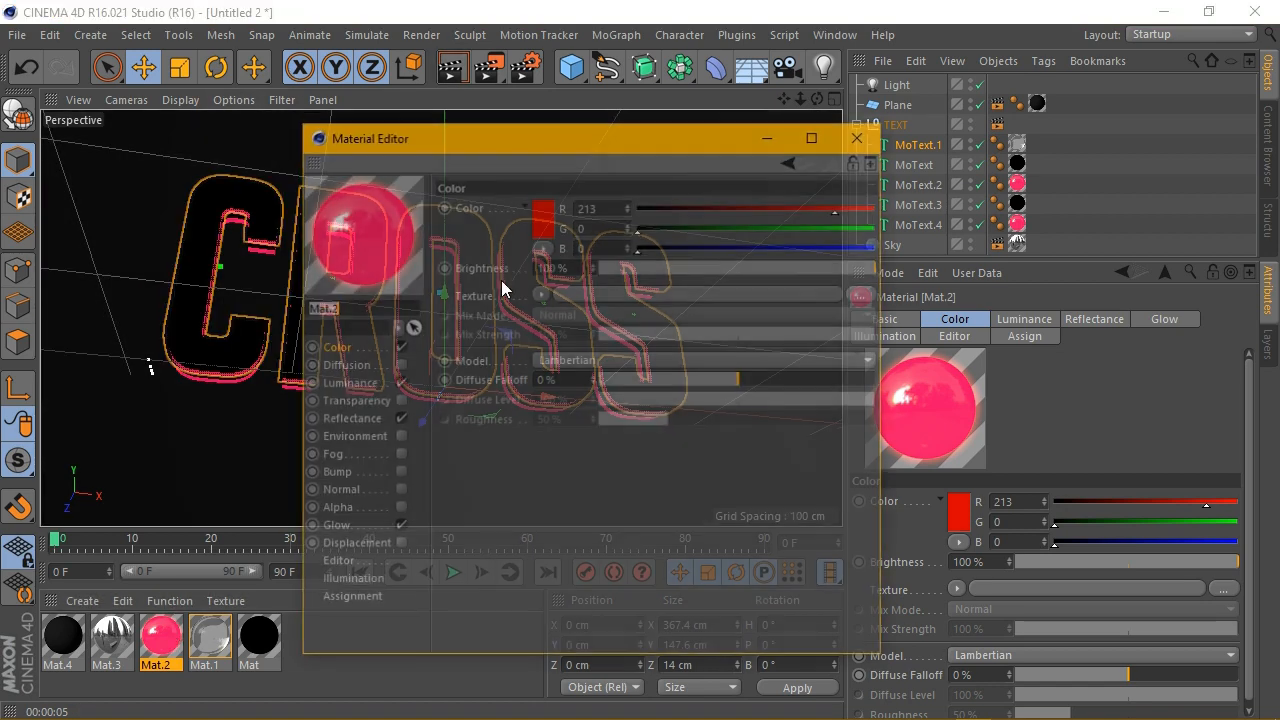
left_click(355, 383)
left_click(540, 206)
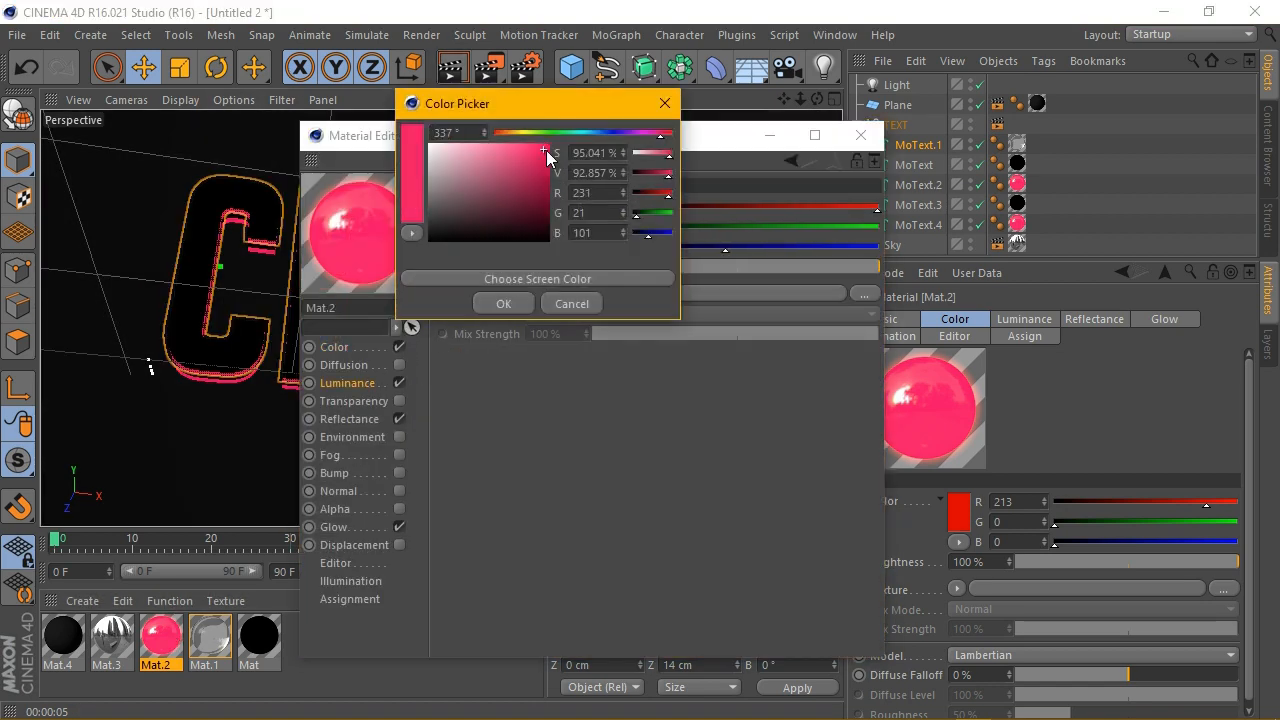
left_click_drag(660, 132, 671, 132)
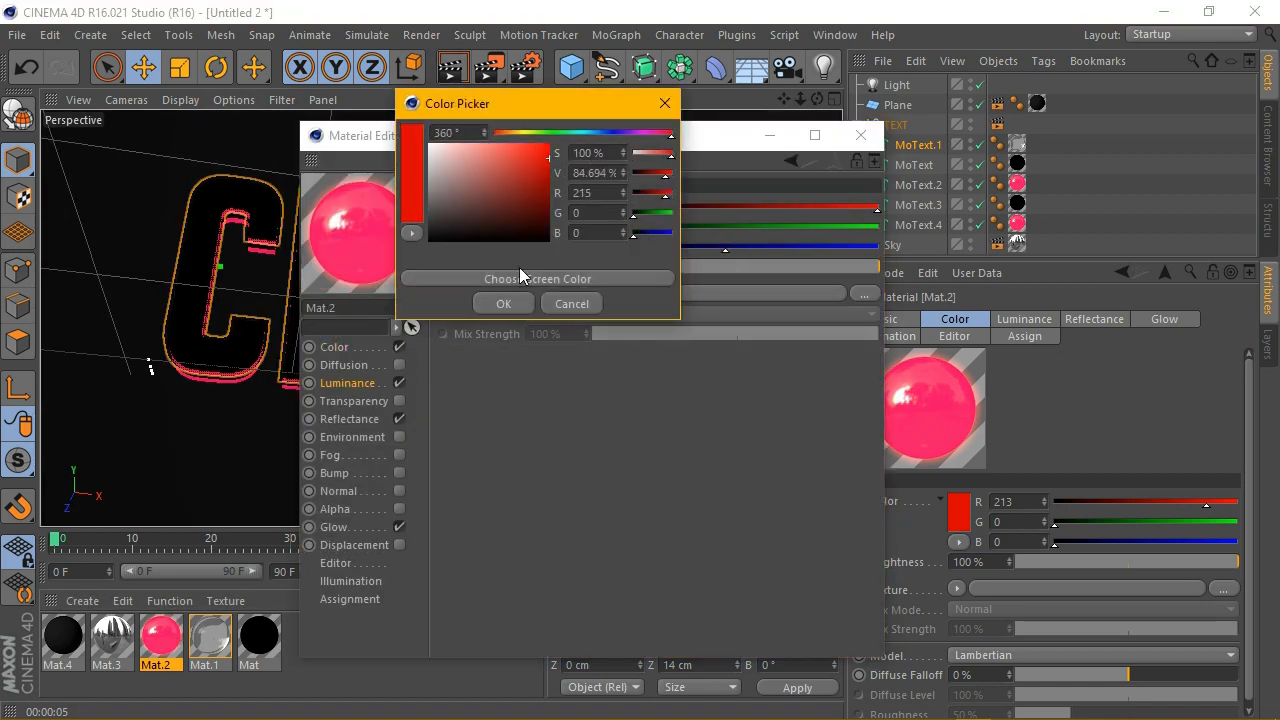
left_click(522, 305)
left_click(868, 142)
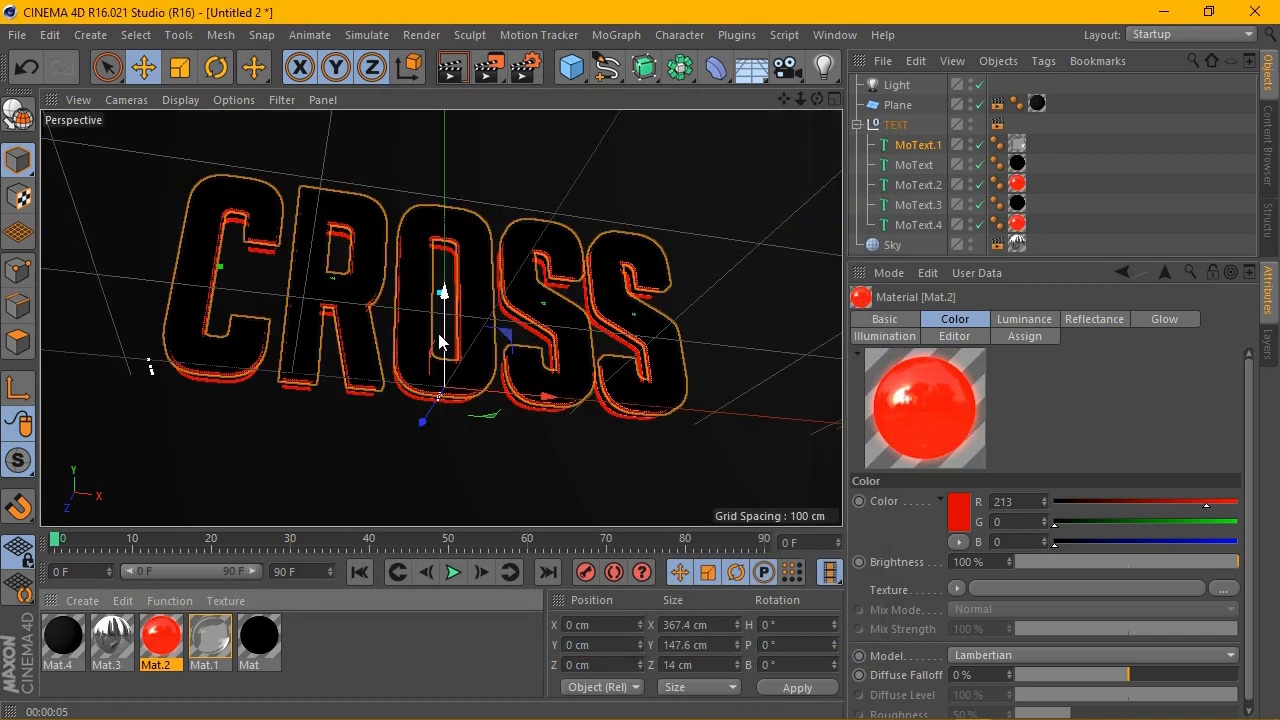
left_click(450, 72)
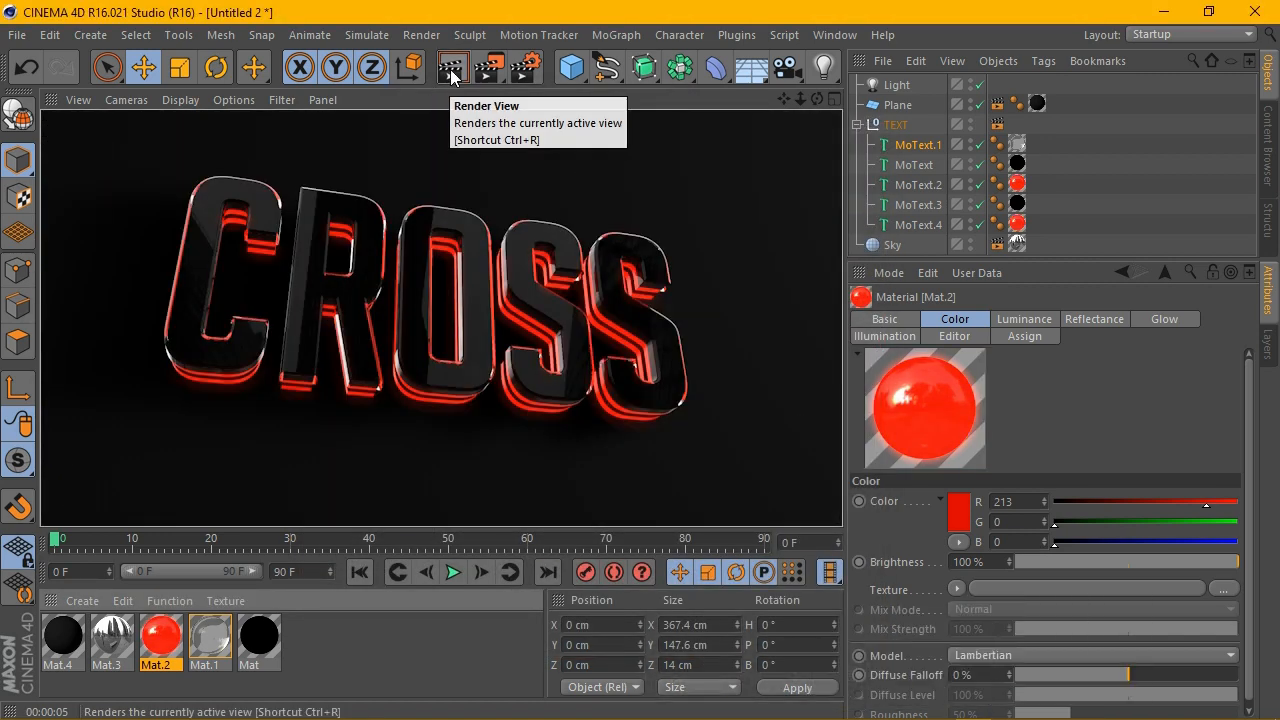
Step: Move the Light in the Front view to about X 565, Y 383 cm, and return to the Perspective view
left_click(897, 85)
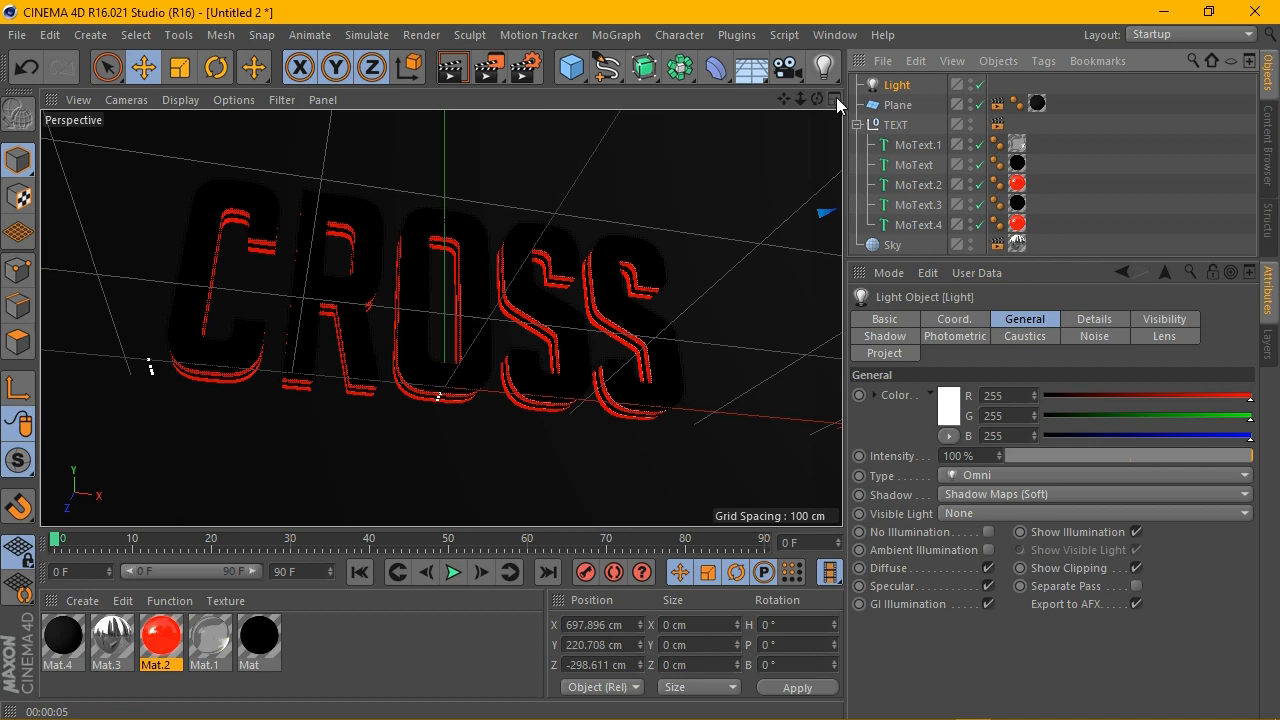
left_click(836, 97)
left_click_drag(744, 381, 775, 380)
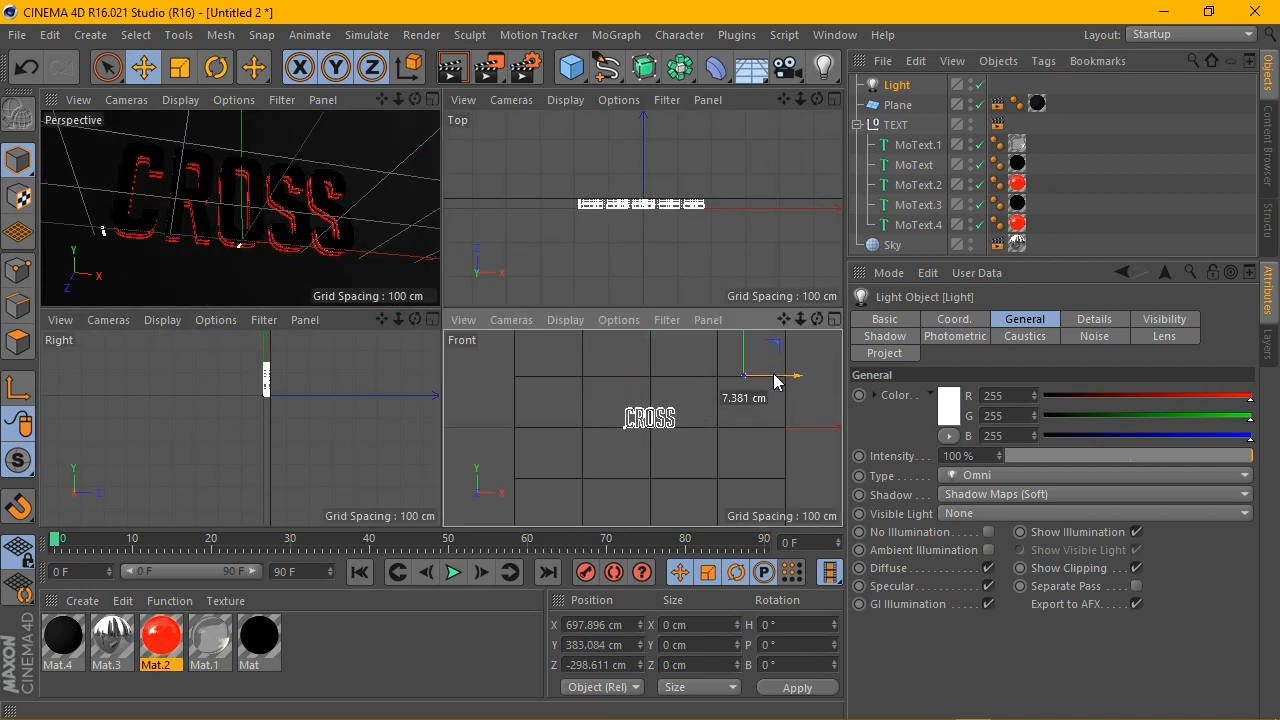
left_click(432, 99)
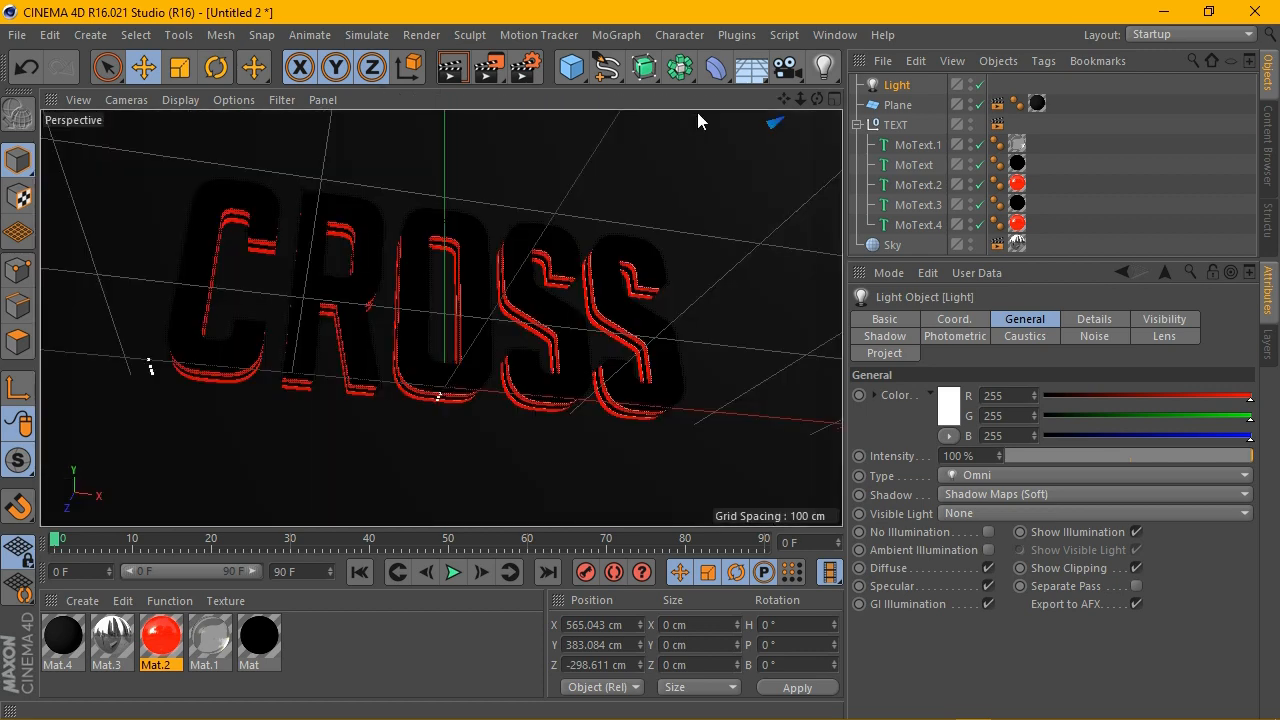
Step: Widen the object and attribute managers, reframe the CROSS text at an angle in the Perspective view, and render a preview
mouse_move(804, 102)
left_mouse_down()
mouse_move(804, 115)
mouse_move(798, 101)
left_mouse_up()
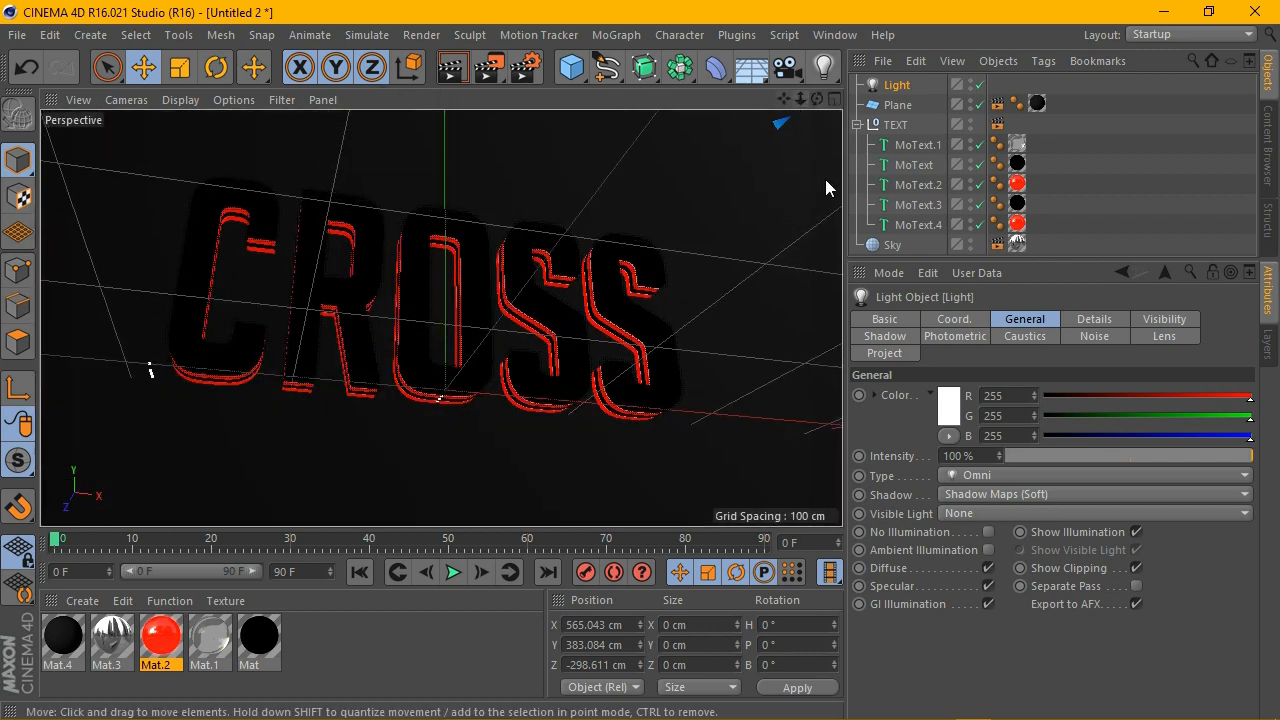
left_click_drag(846, 195, 788, 206)
left_click_drag(478, 220, 414, 314, "alt")
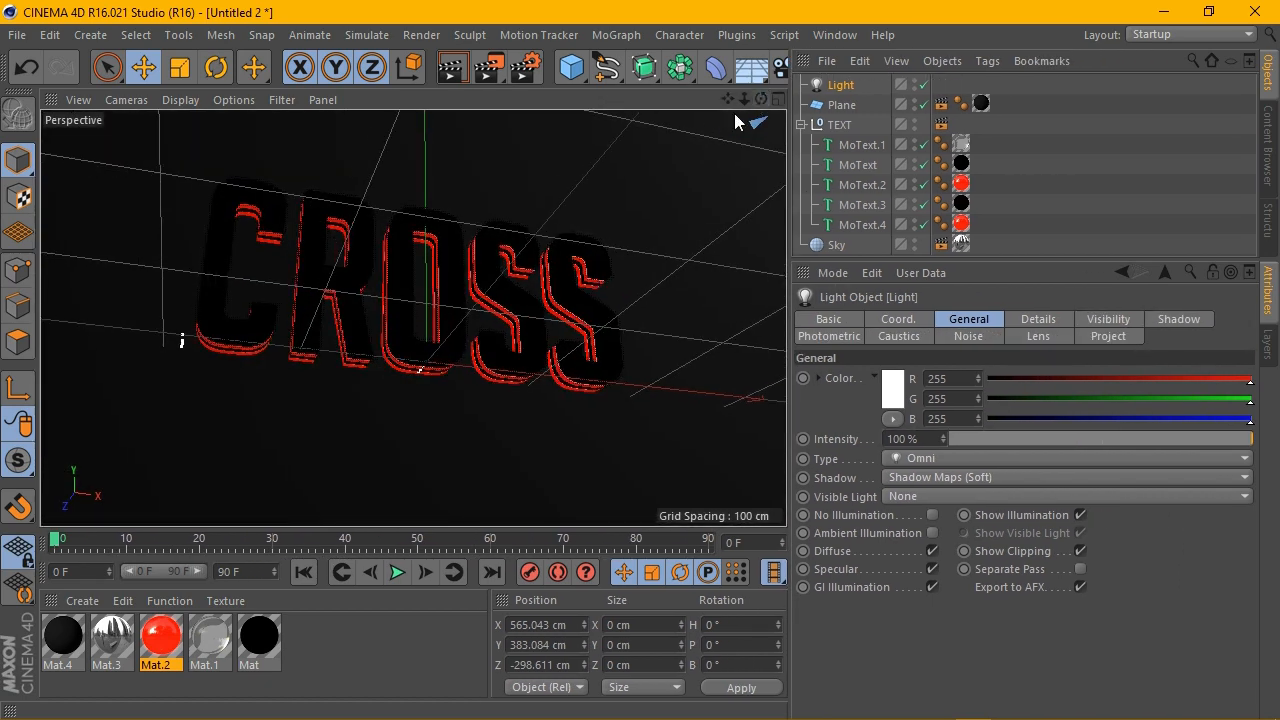
left_click_drag(734, 113, 337, 255, "alt")
left_click_drag(660, 125, 722, 100, "alt")
left_click(452, 67)
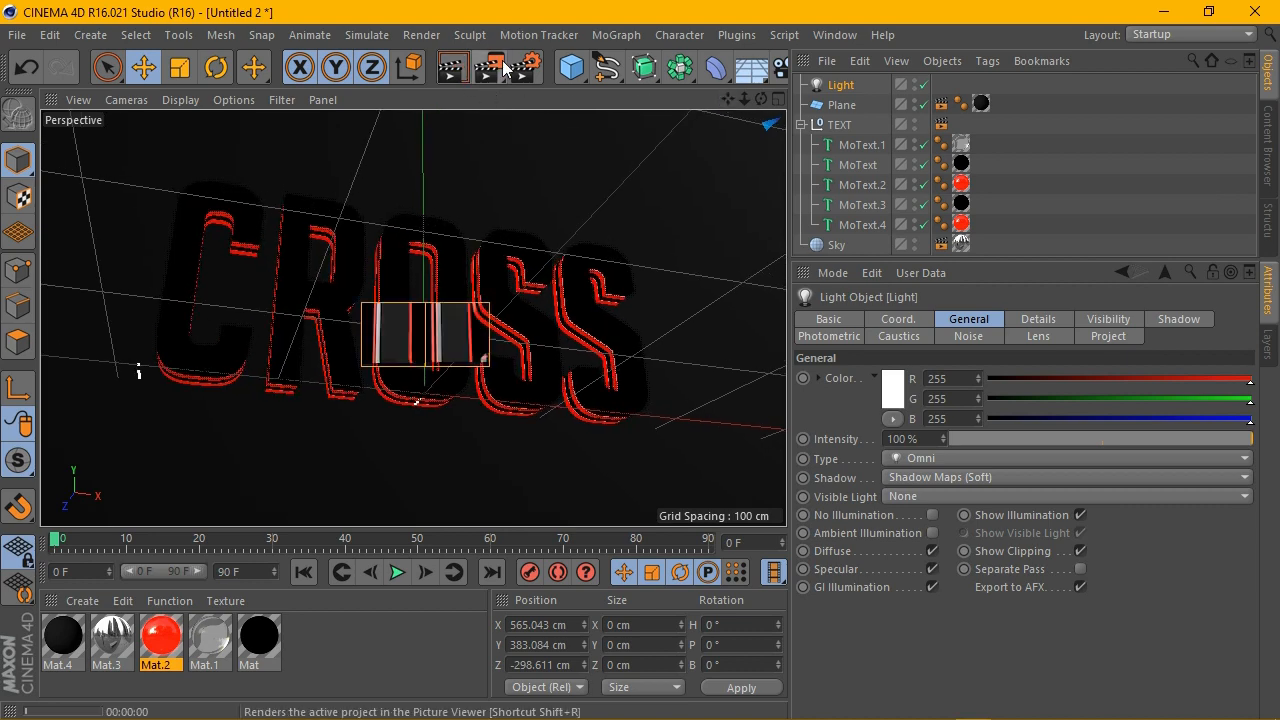
Step: Set the render anti-aliasing to Best with a minimum level of 4x4
left_click(524, 67)
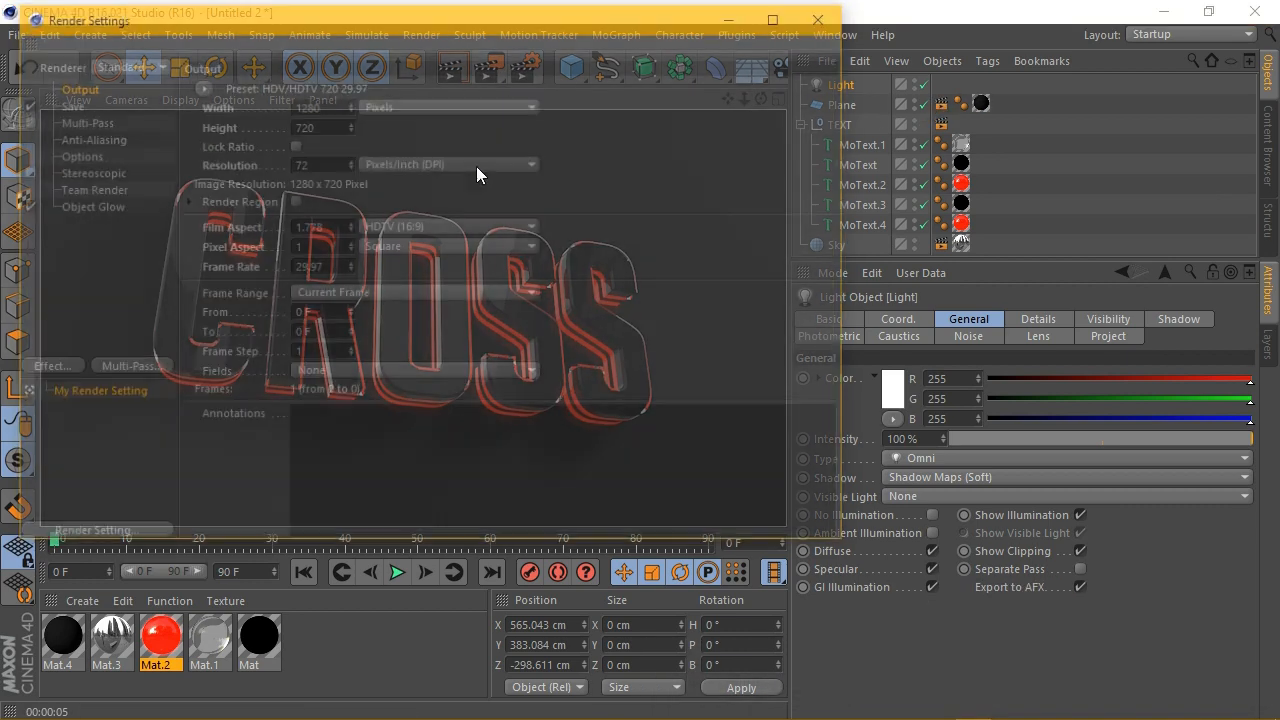
left_click(113, 140)
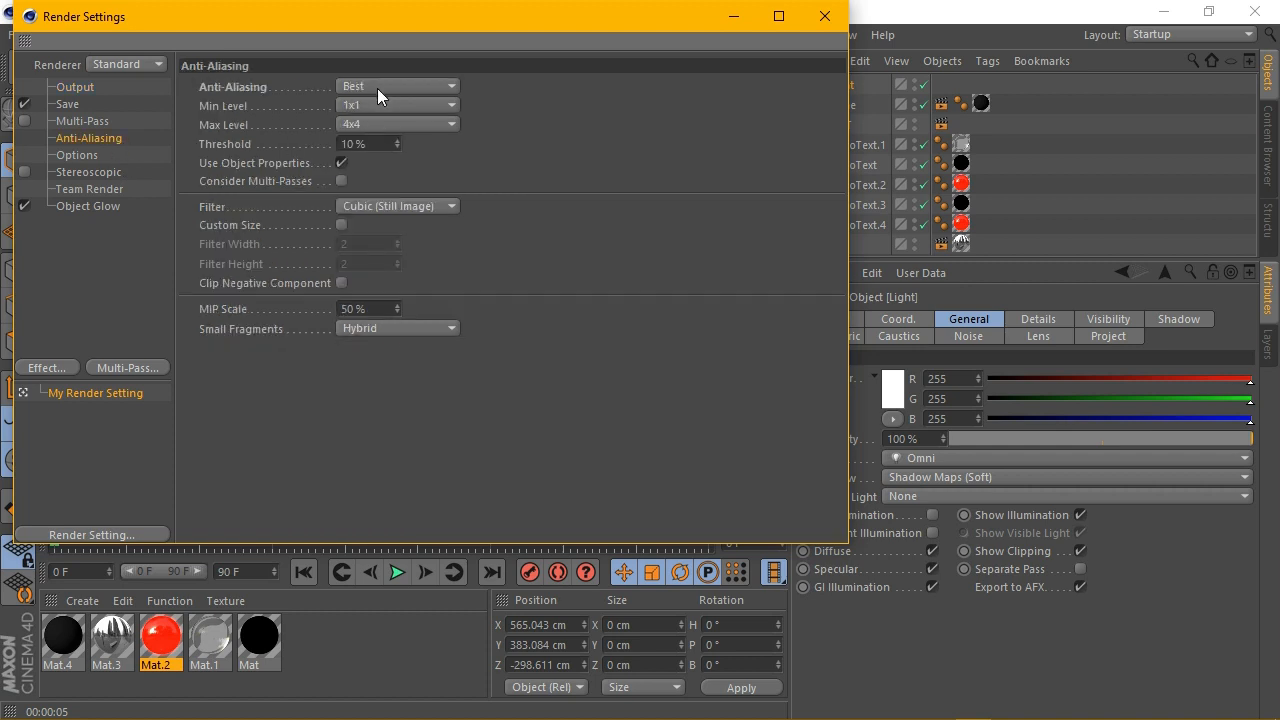
left_click(390, 105)
left_click(387, 163)
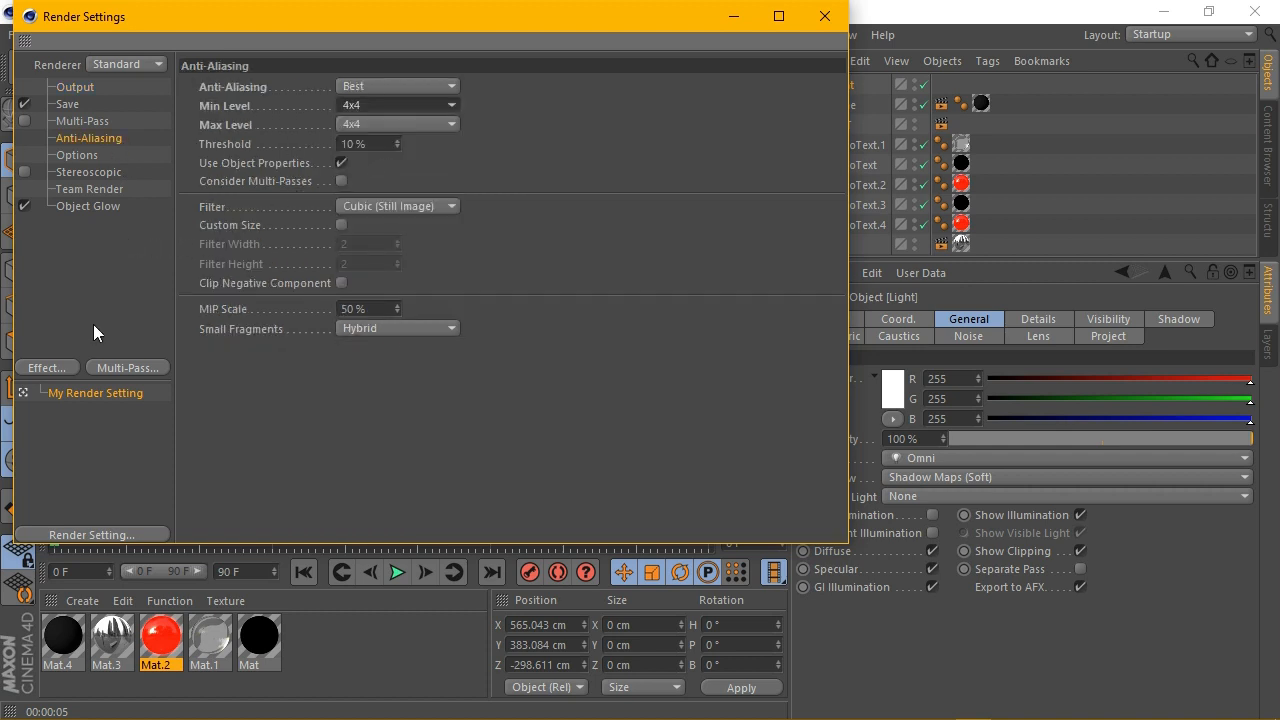
Step: Set the render output to PNG format and save it to the Desktop under the file name CROSS
left_click(68, 104)
left_click(368, 143)
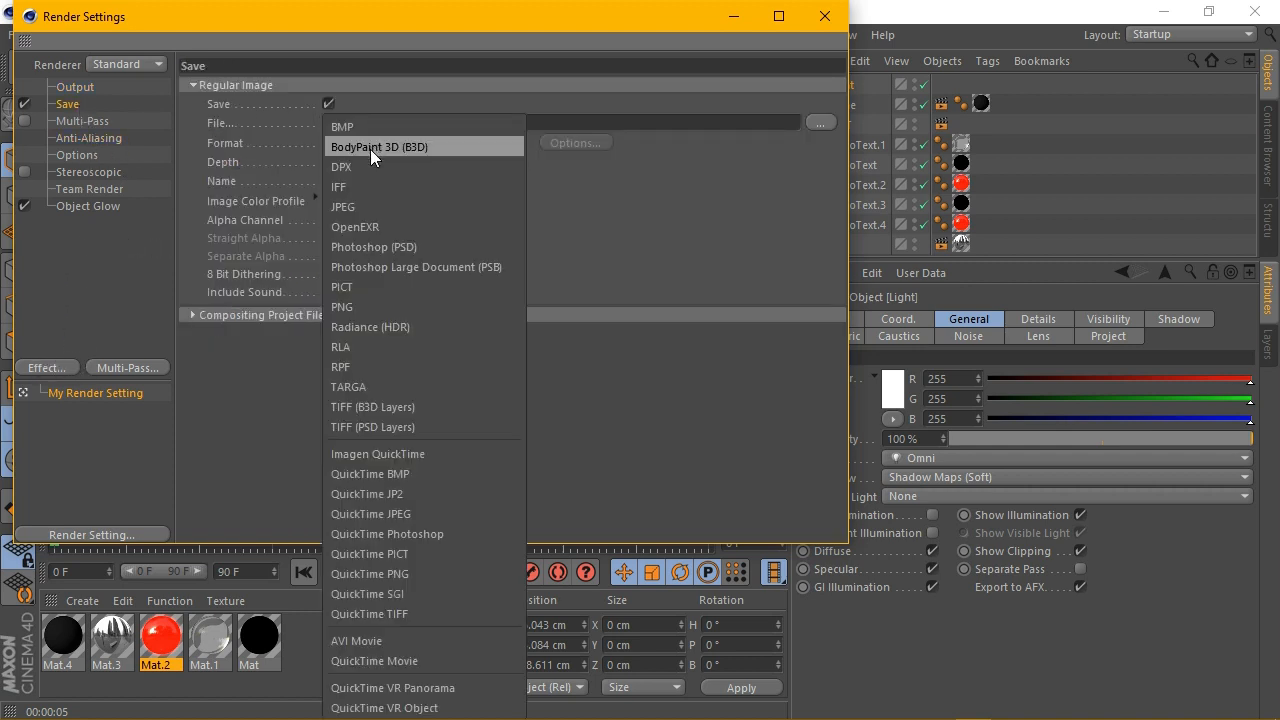
left_click(359, 303)
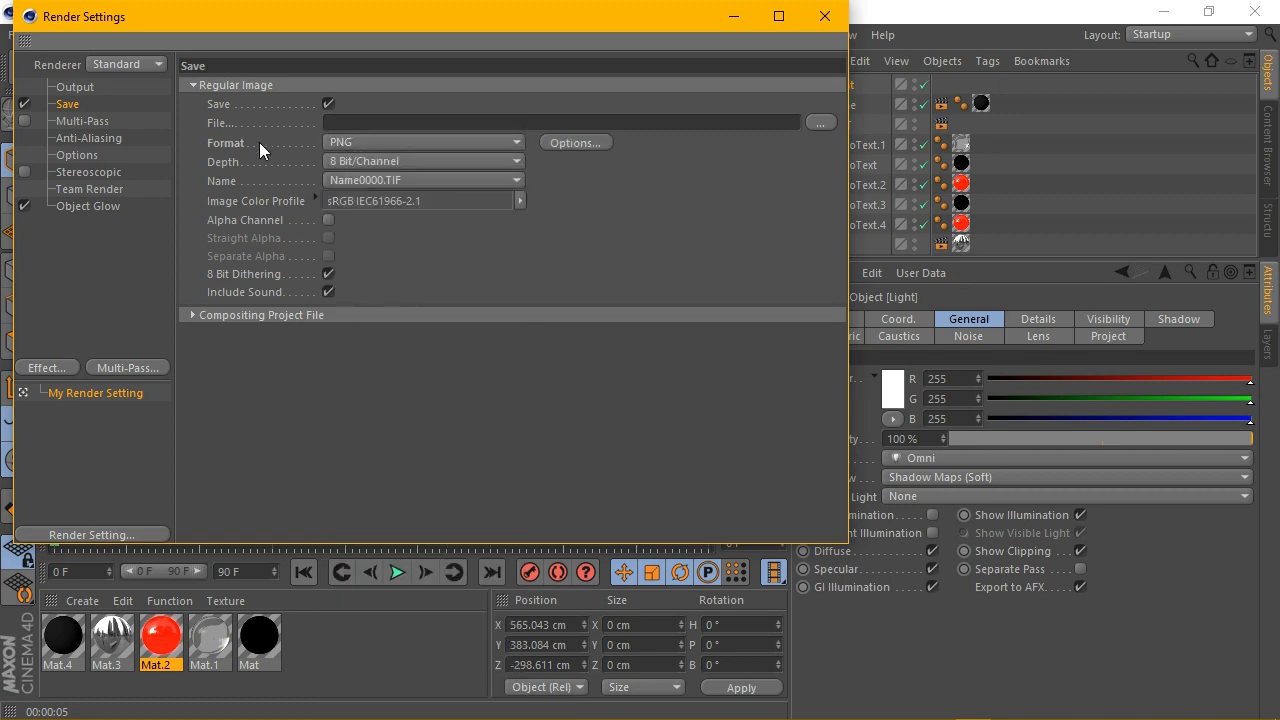
left_click(815, 124)
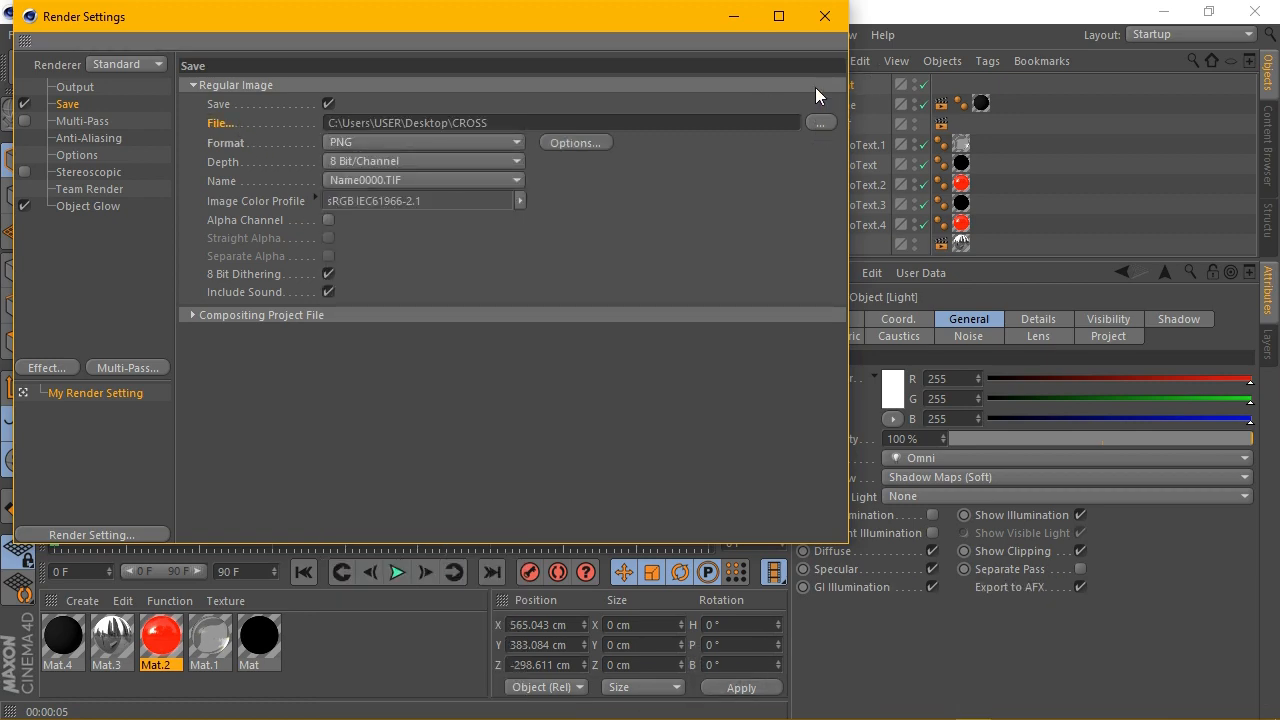
Step: Close the render settings, enlarge the object manager, and collapse the TEXT group
left_click(824, 16)
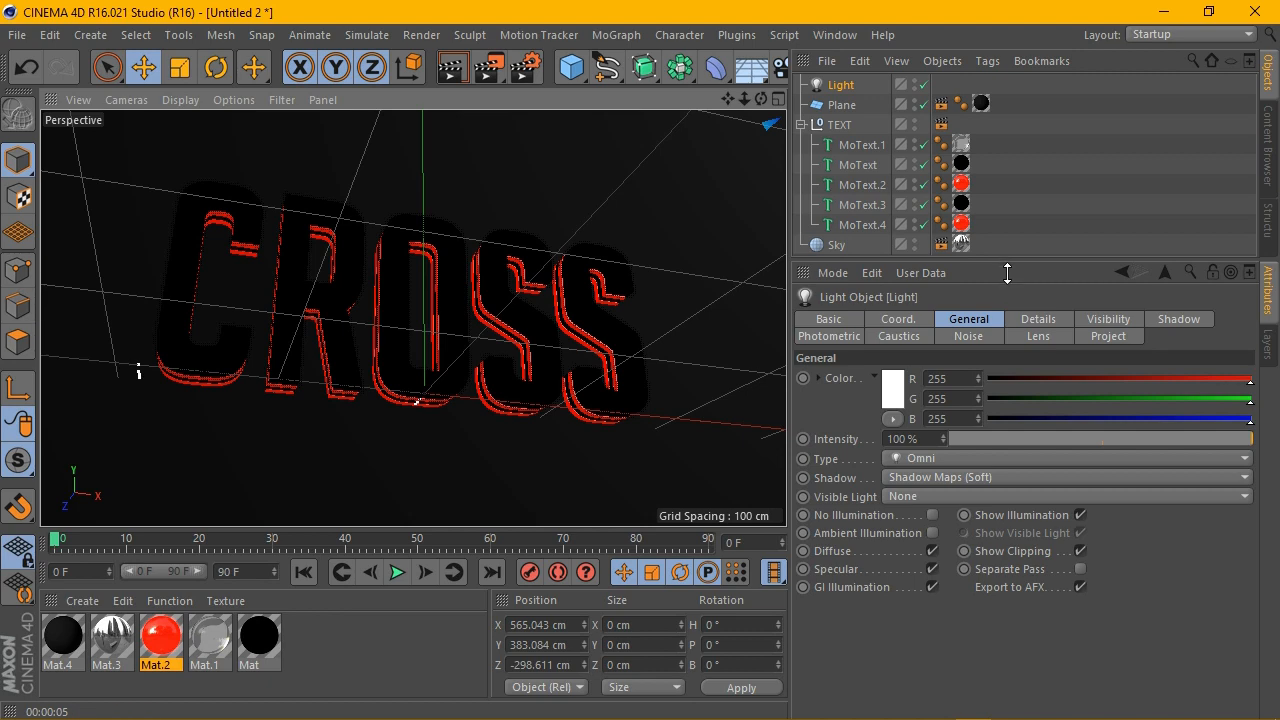
left_click_drag(1007, 273, 1007, 435)
left_click(800, 124)
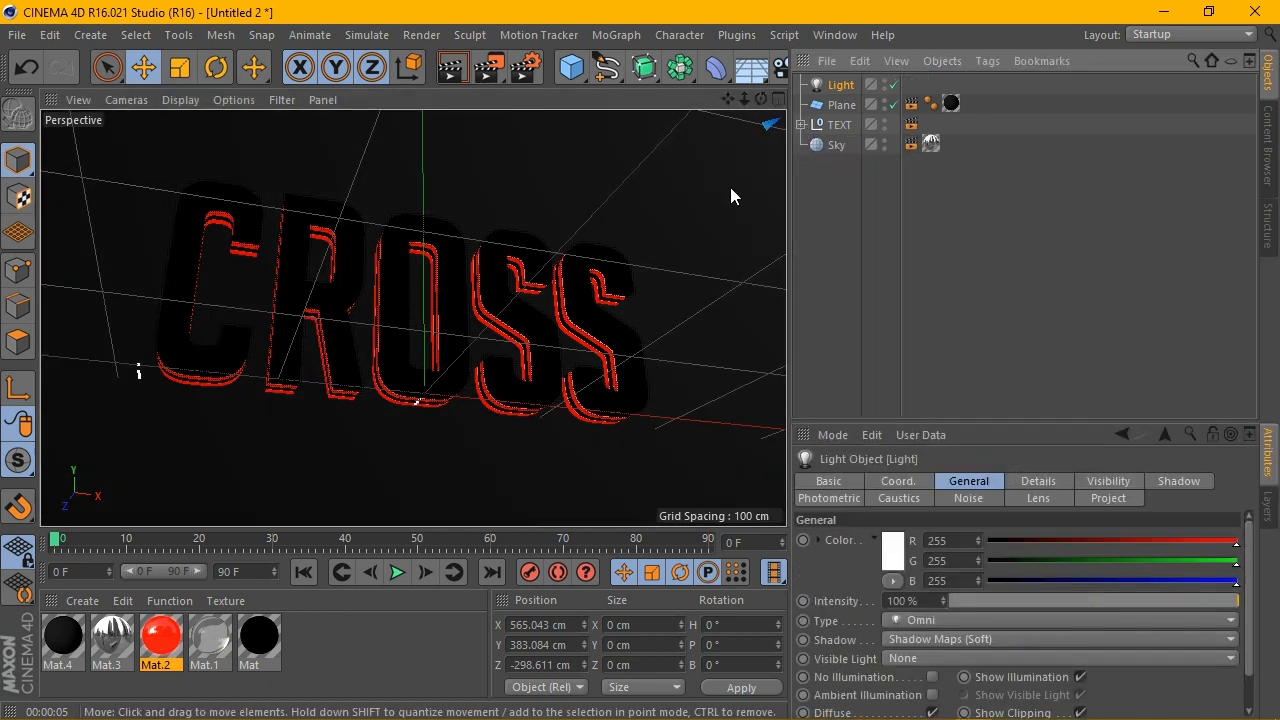
Step: Reframe the CROSS text slightly closer at a tilted angle in the Perspective view and render a preview
left_click_drag(761, 99, 774, 106)
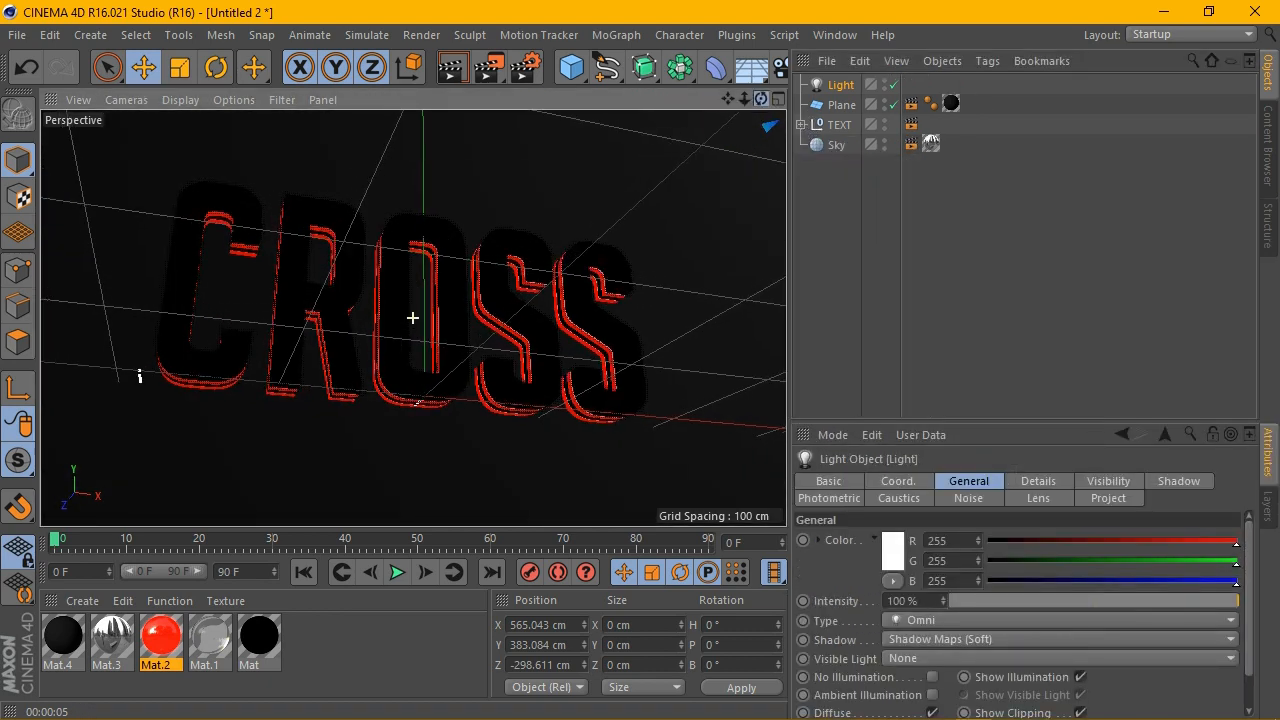
mouse_move(797, 171)
left_mouse_down()
mouse_move(843, 177)
mouse_move(788, 177)
left_mouse_up()
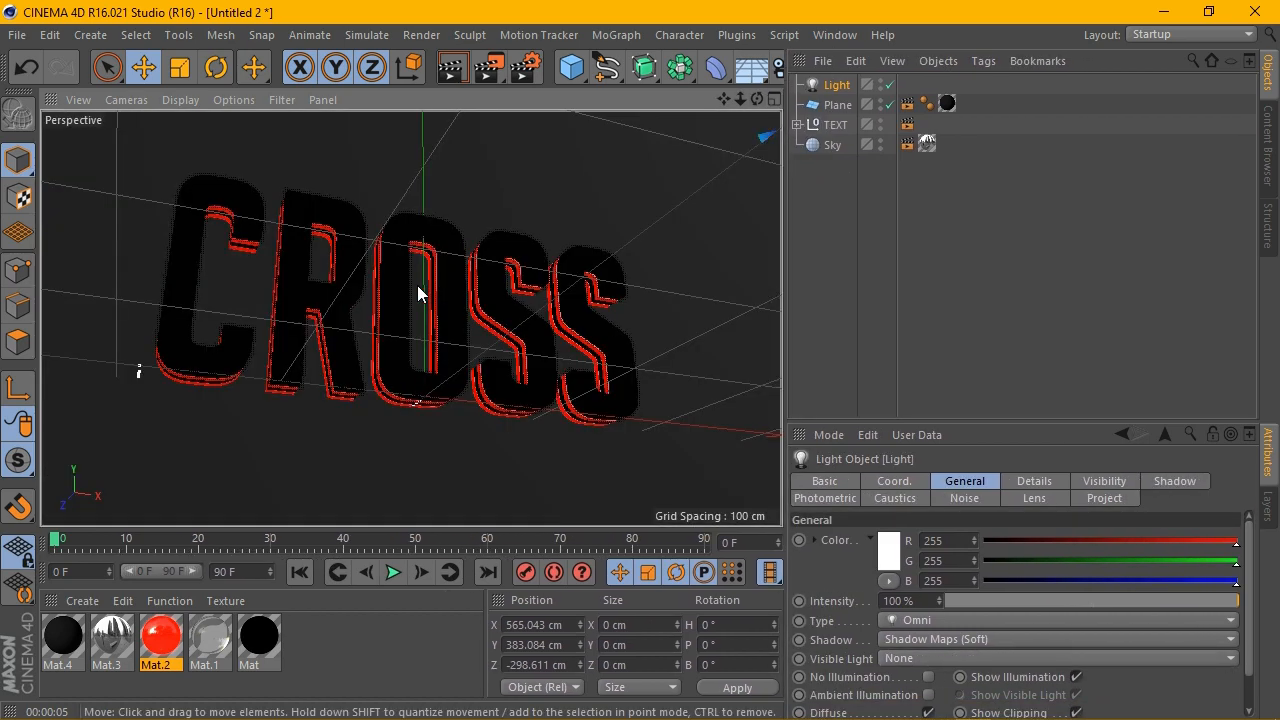
scroll(418, 294, "up", 1)
left_click_drag(723, 99, 729, 100)
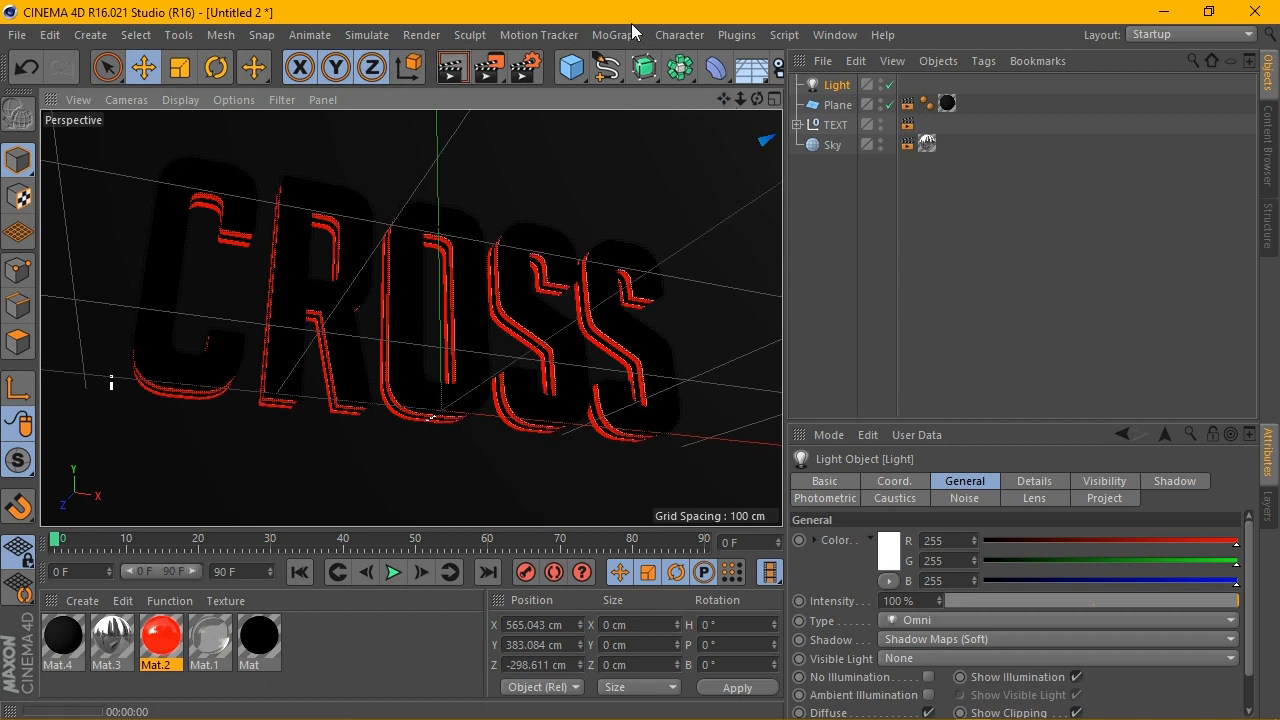
key("ctrl+r")
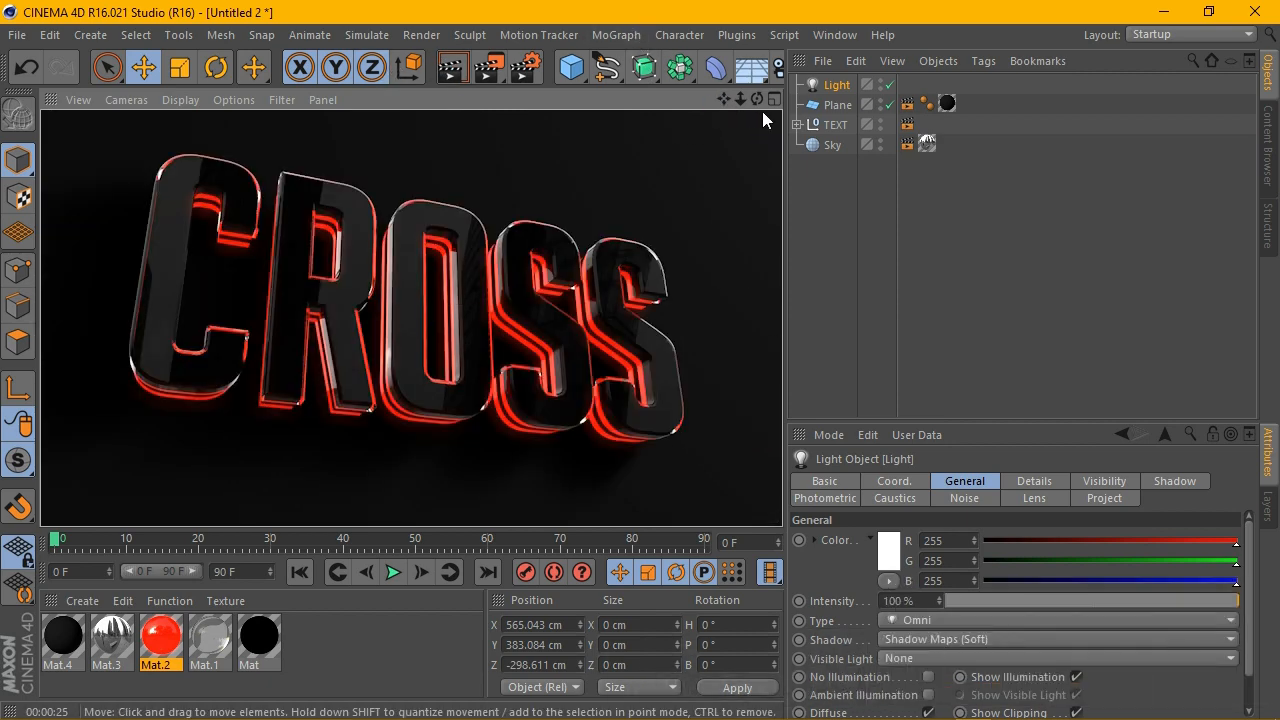
Step: Orbit to a lower, more level angle on the CROSS text, recentre it, and render a preview
left_click_drag(757, 99, 119, 404)
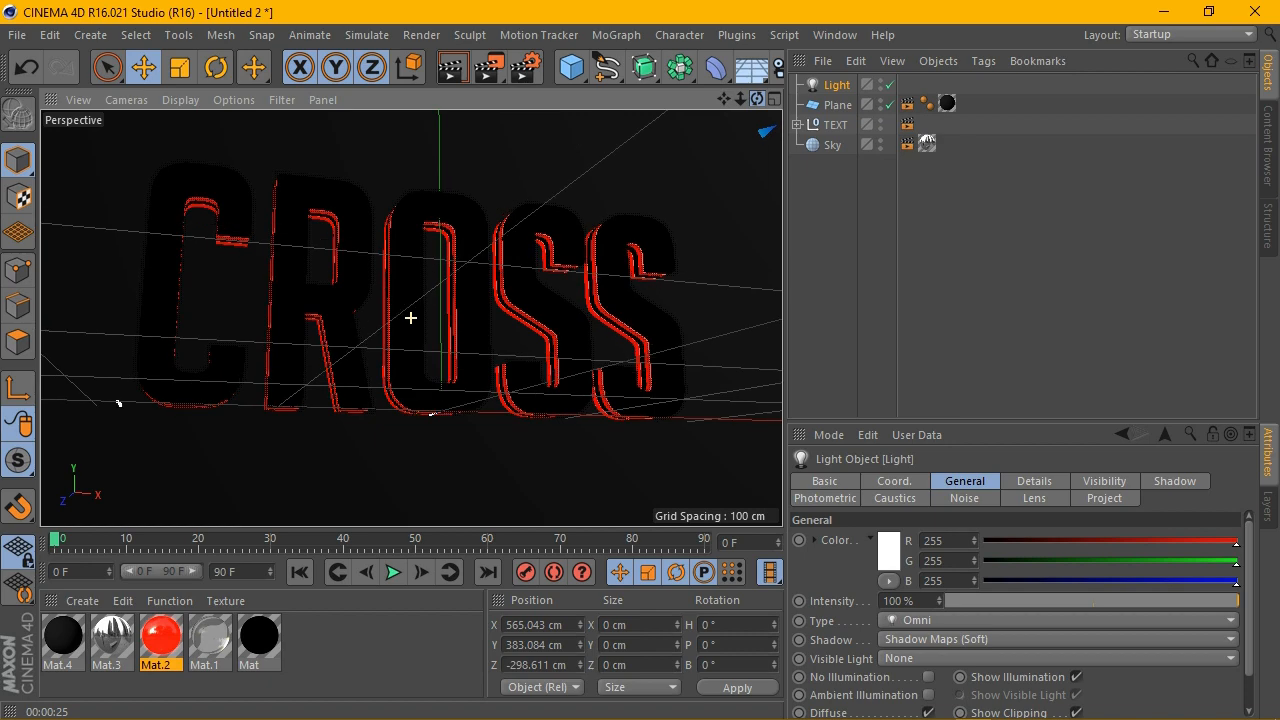
left_click_drag(725, 98, 755, 99)
left_click(455, 70)
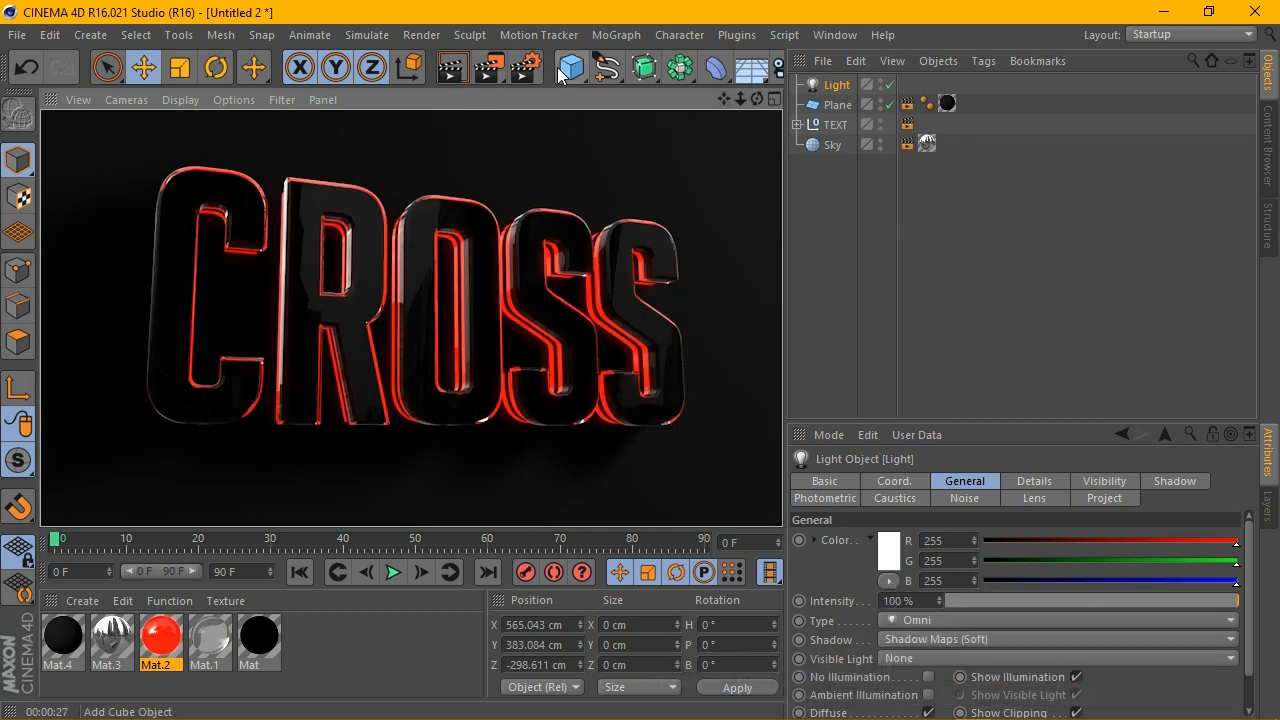
Step: Set the transparency refraction of the glass material Mat.1 to 1.3 and render a preview from a tilted angle
left_click_drag(757, 99, 761, 100)
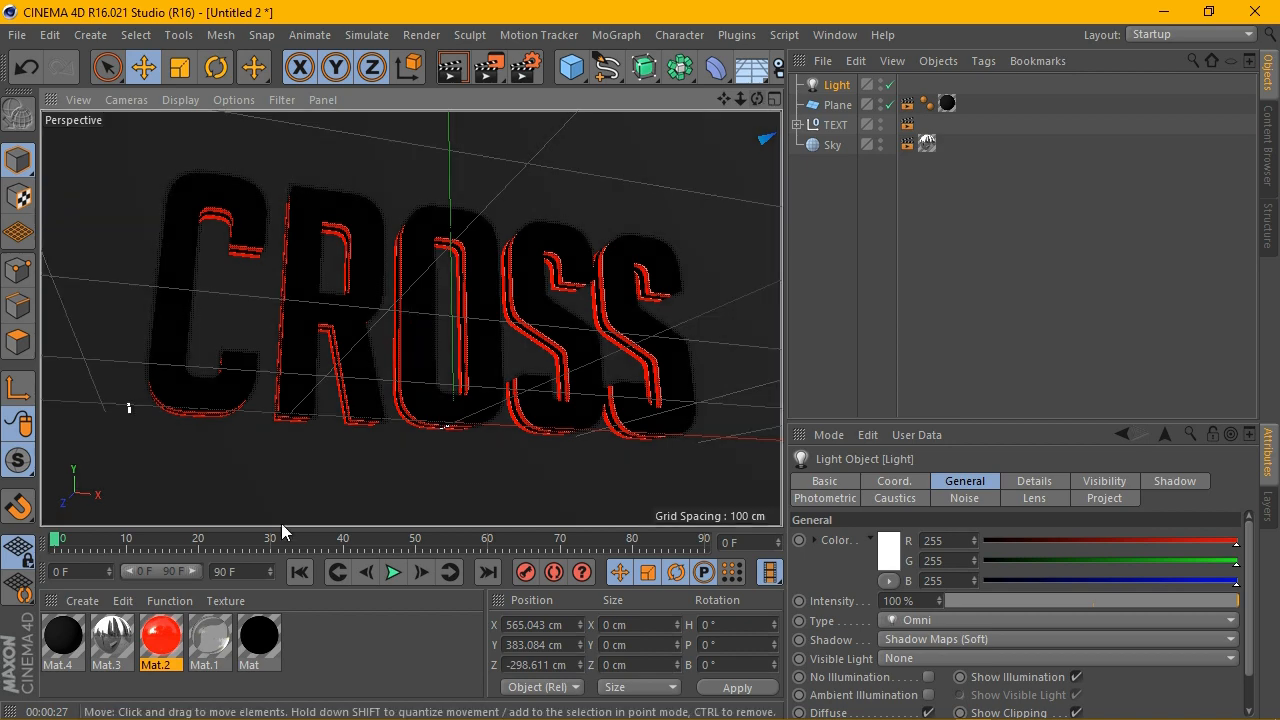
double_click(210, 640)
left_click(352, 401)
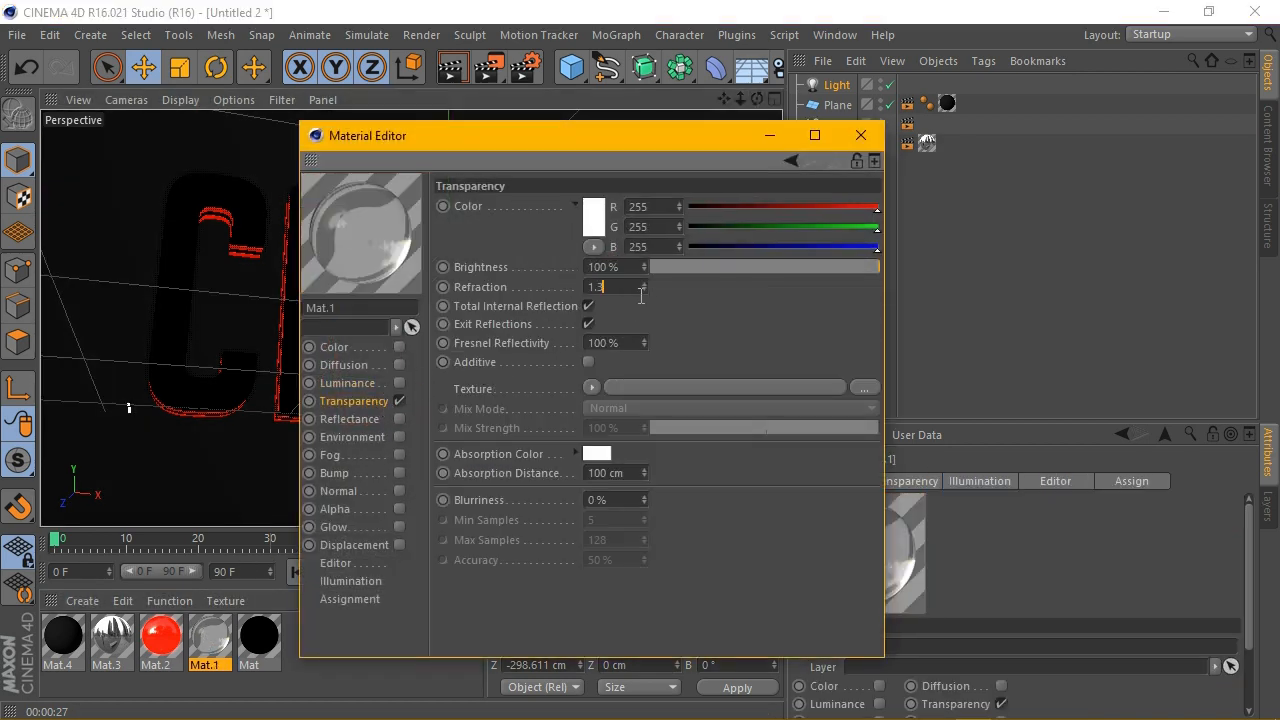
left_click(860, 135)
key("ctrl+r")
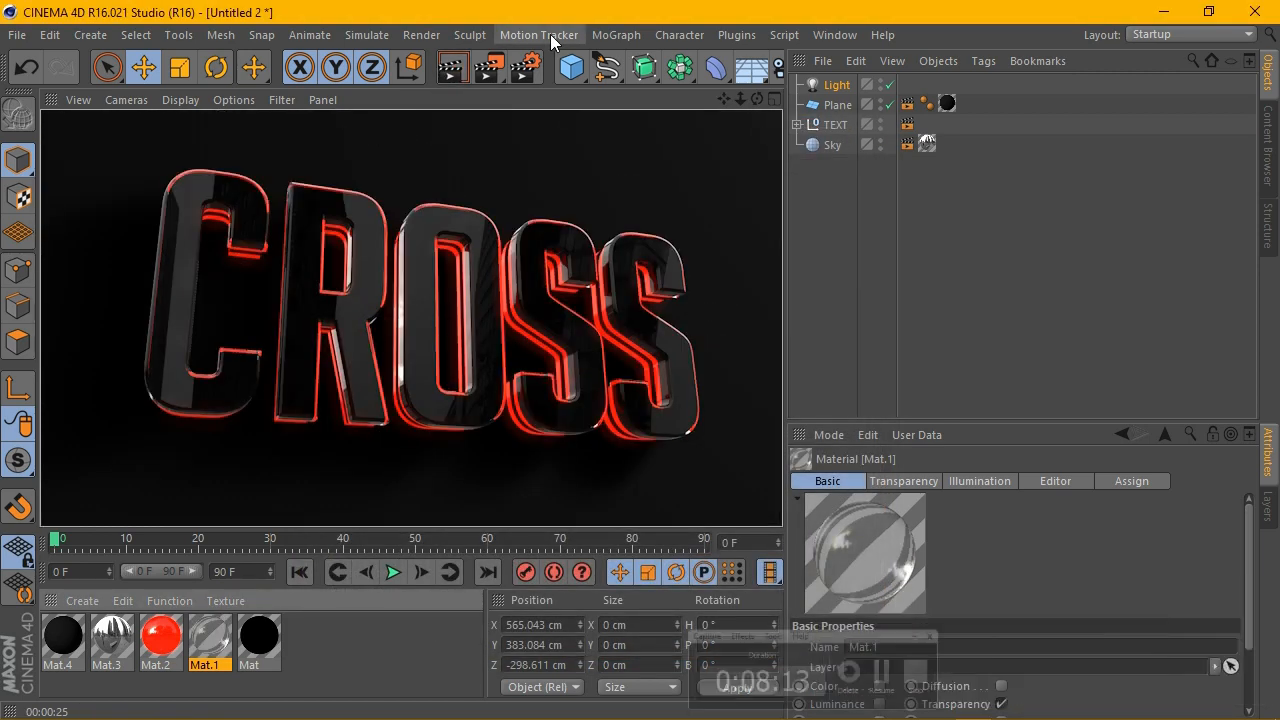
Step: Inspect the Sky's texture tag and reframe the CROSS text at a steeper tilt in the Perspective view
left_click(927, 144)
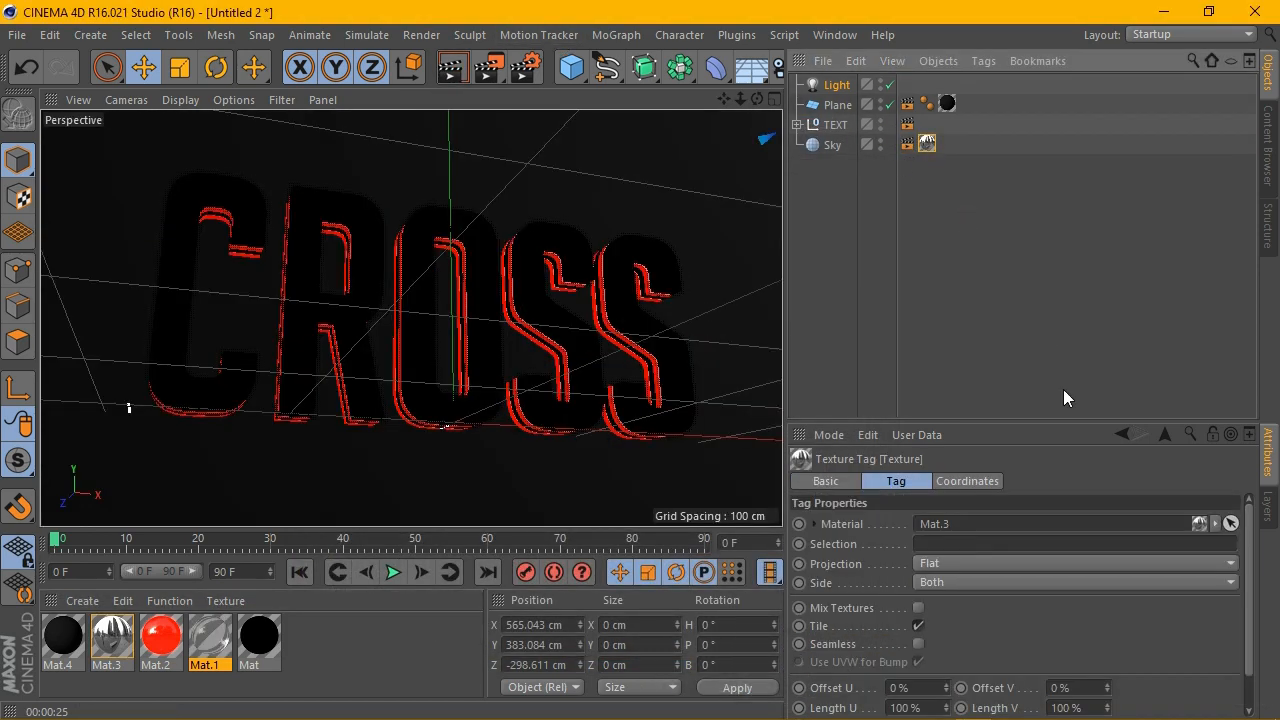
left_click_drag(757, 99, 720, 103)
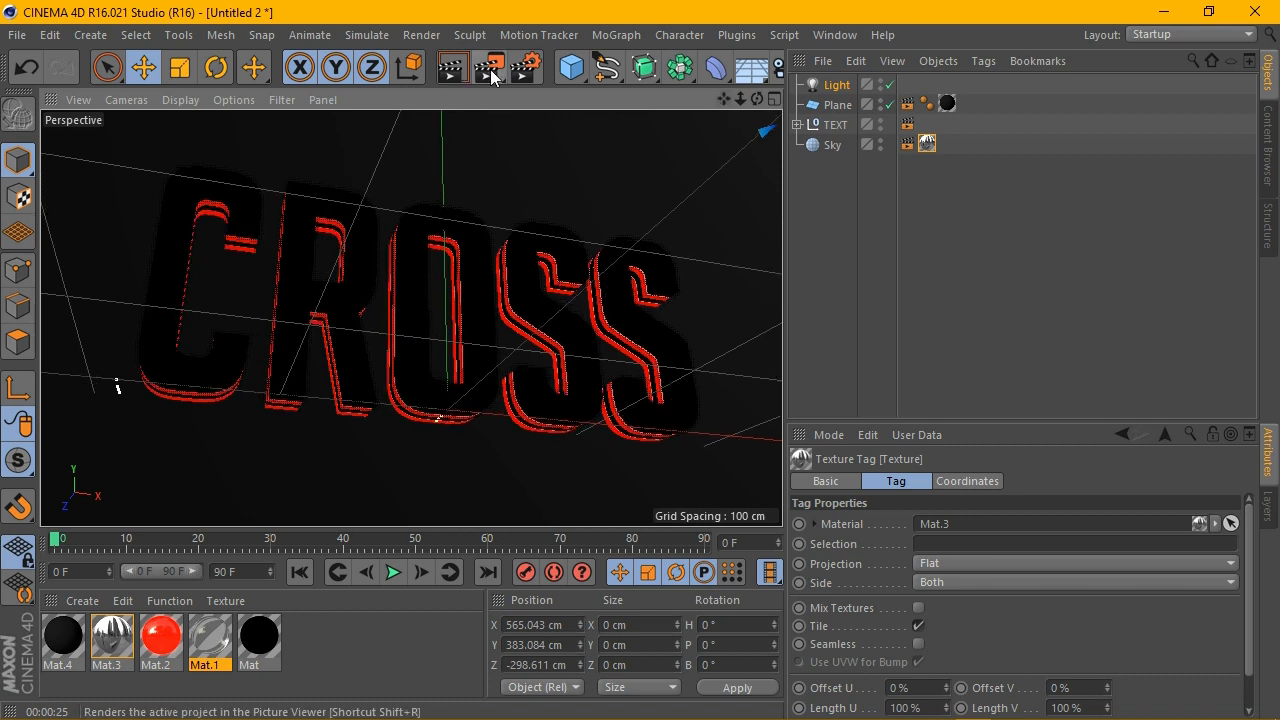